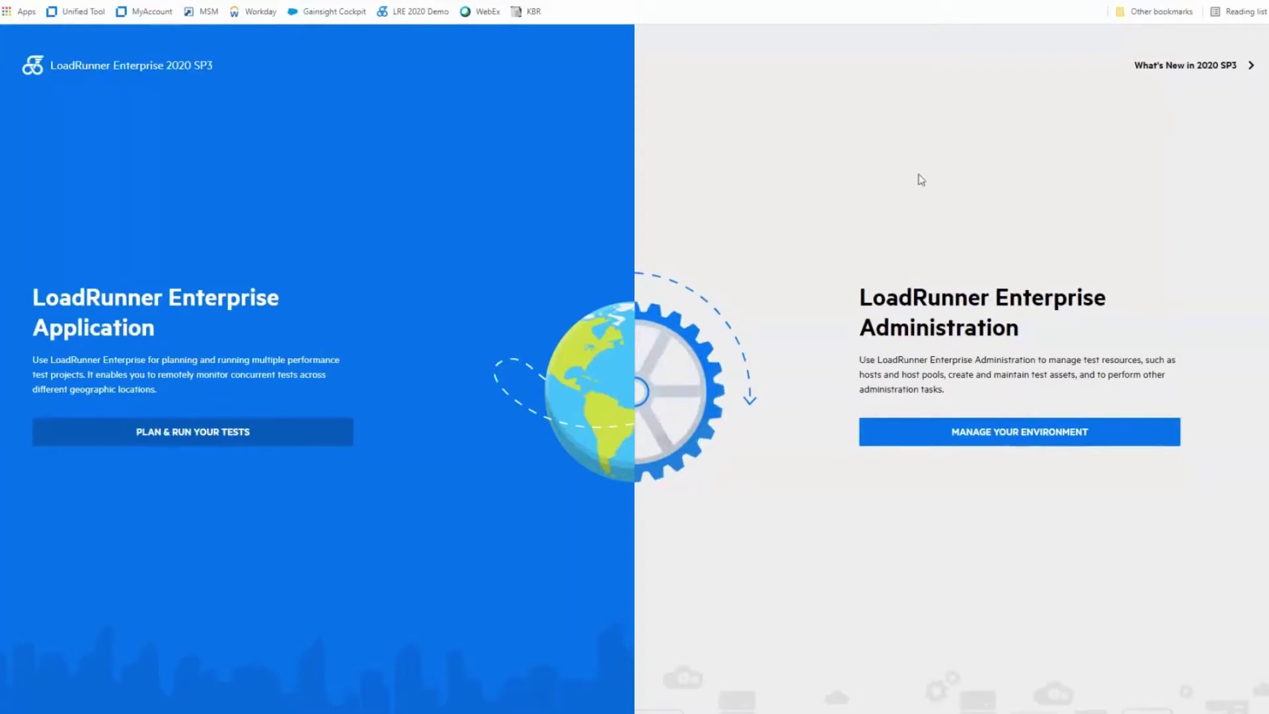
# - Open the user list in LoadRunner Enterprise Administration, view the Excel user import dialog and close it without importing
pyautogui.click(1006, 433)
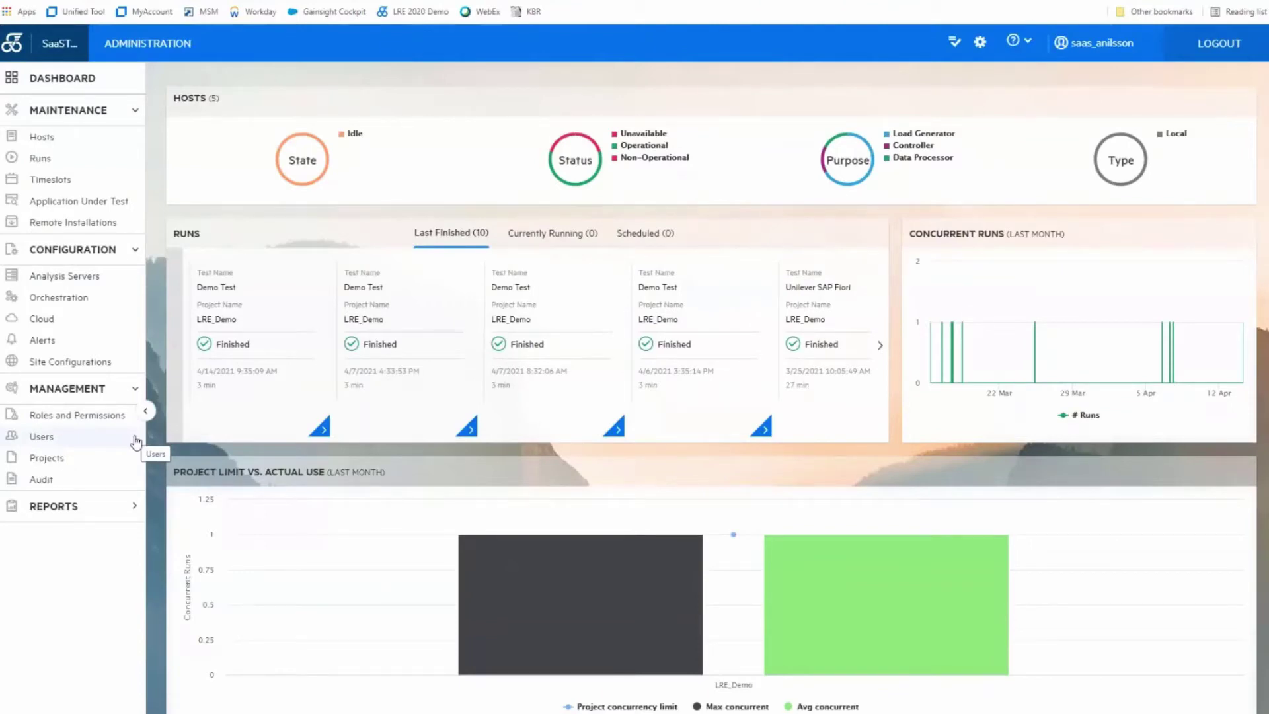
pyautogui.click(42, 439)
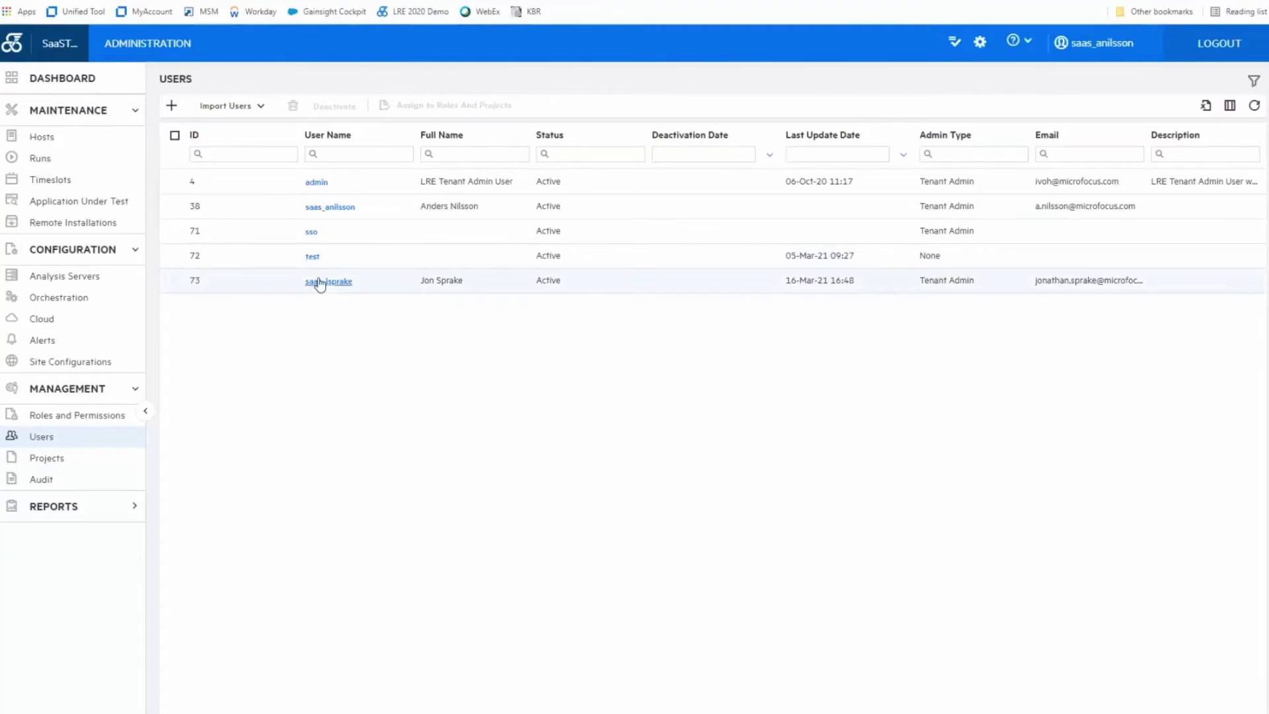
pyautogui.click(262, 110)
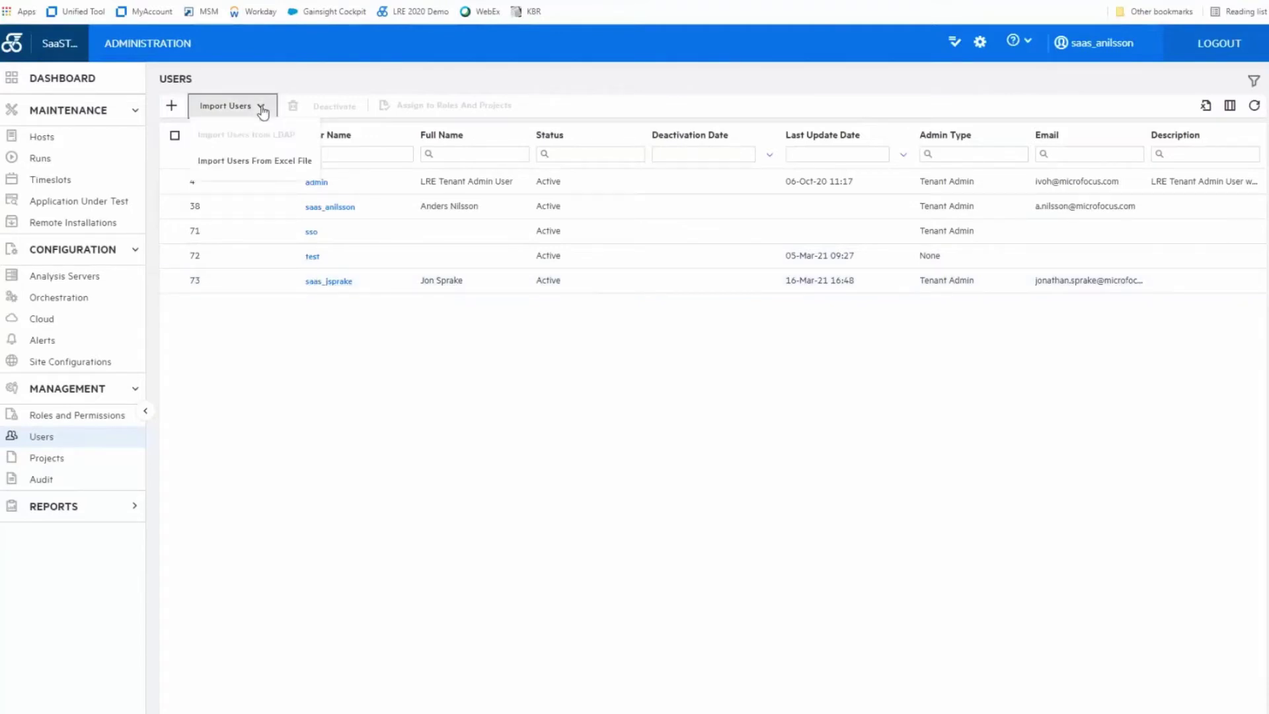
pyautogui.click(262, 162)
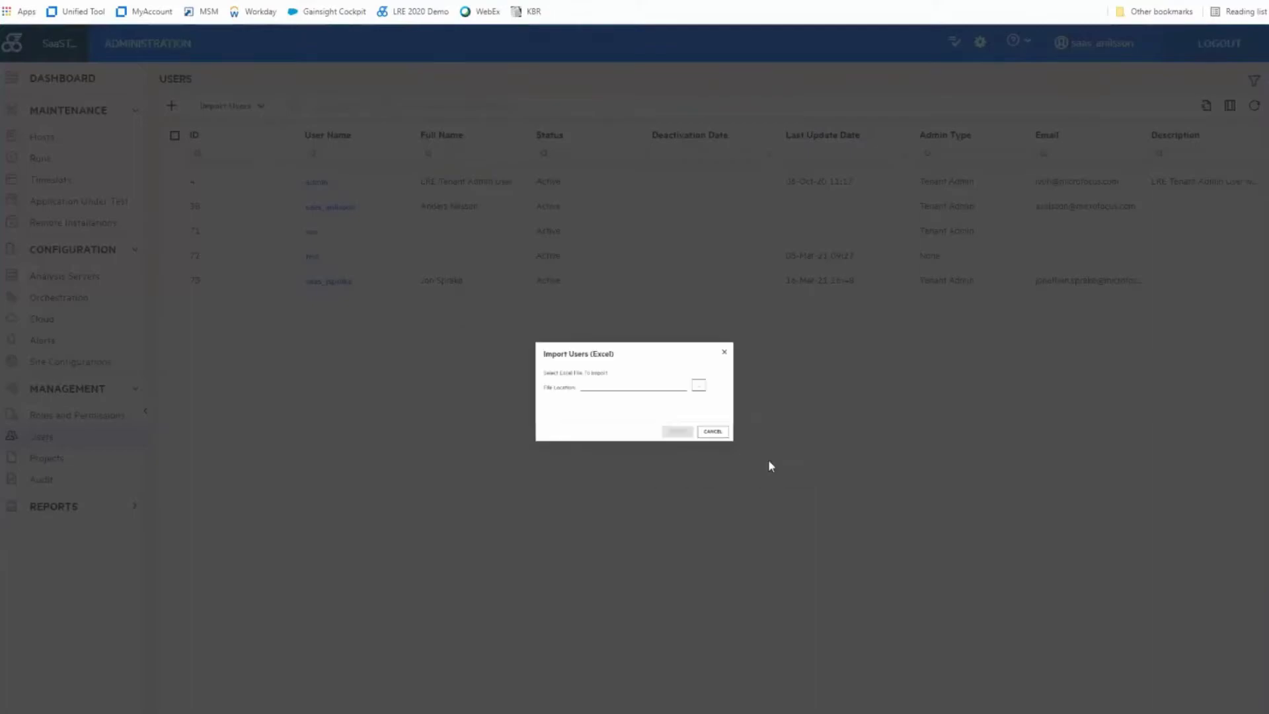
pyautogui.click(768, 460)
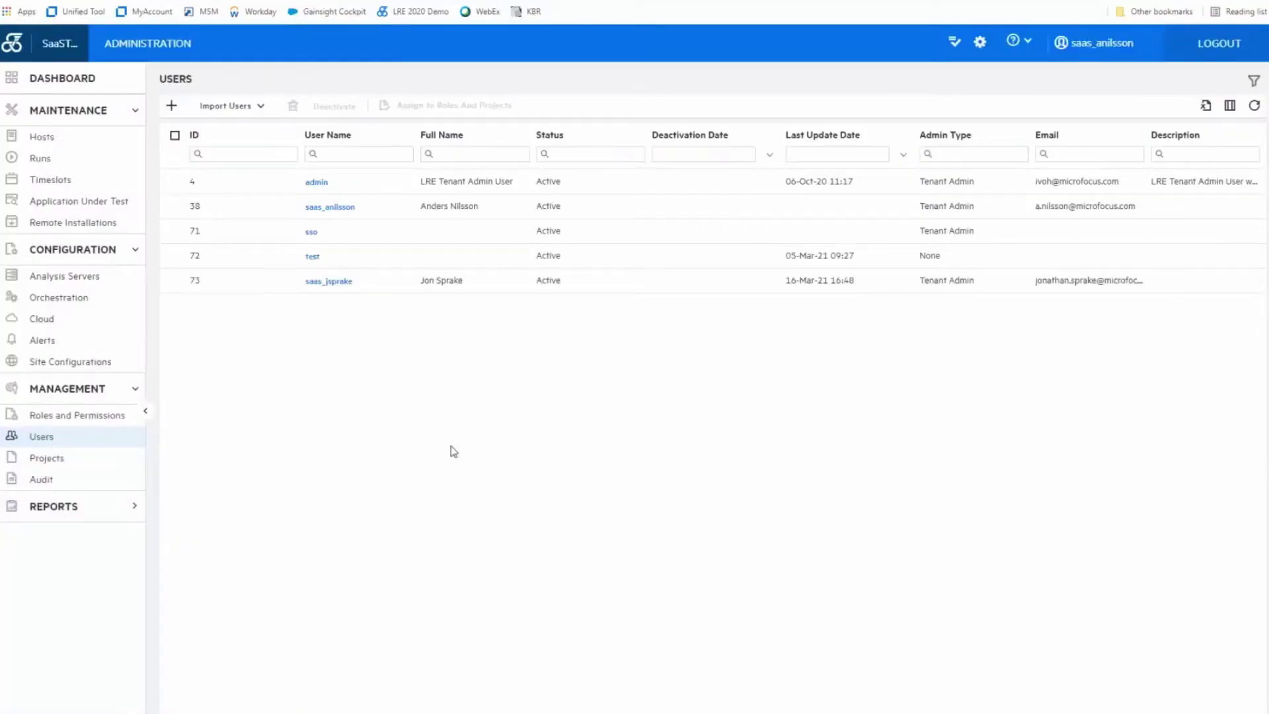
# - Examine the permission categories of the Performance Tester role and the test and script permissions of the Viewer role
pyautogui.click(63, 423)
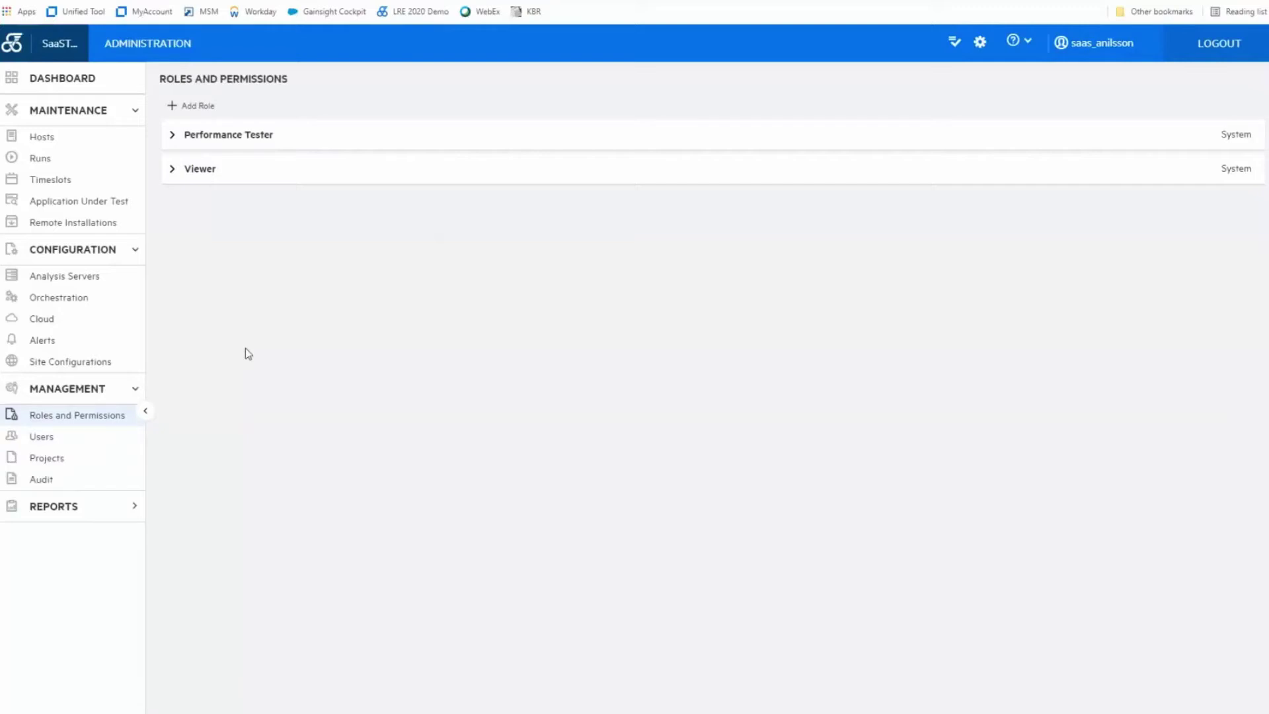
pyautogui.click(172, 136)
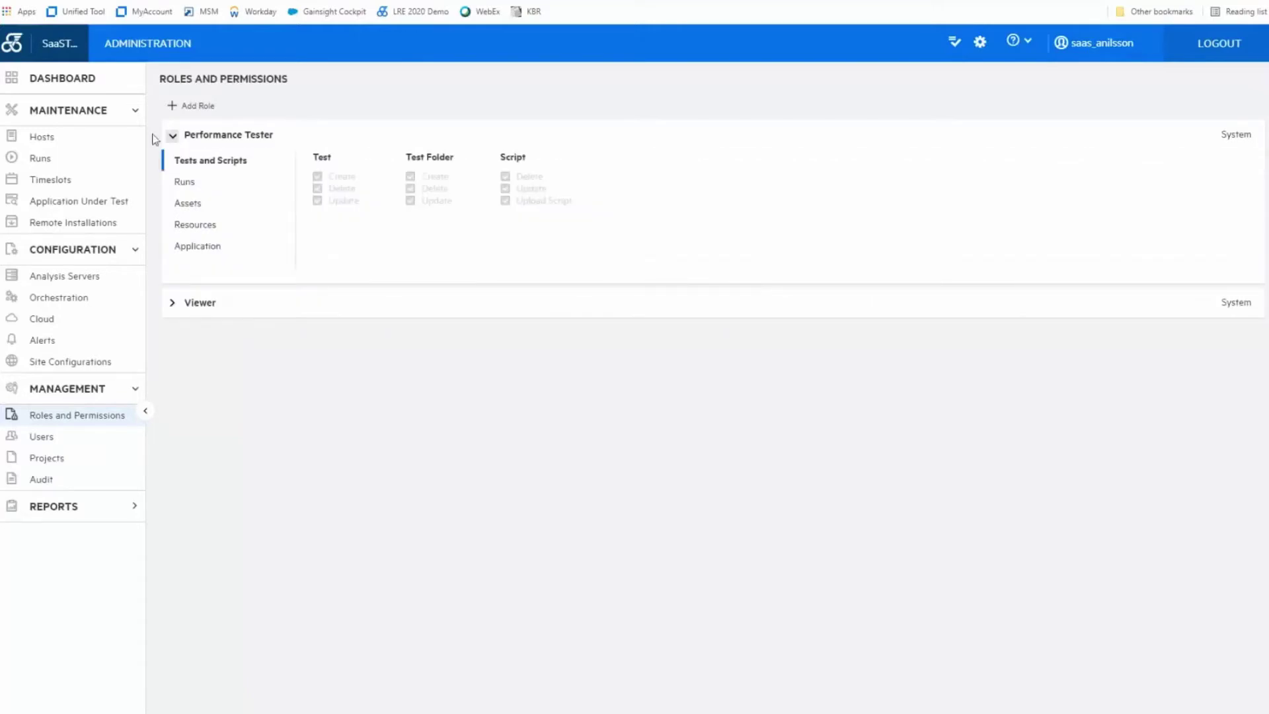
pyautogui.click(181, 182)
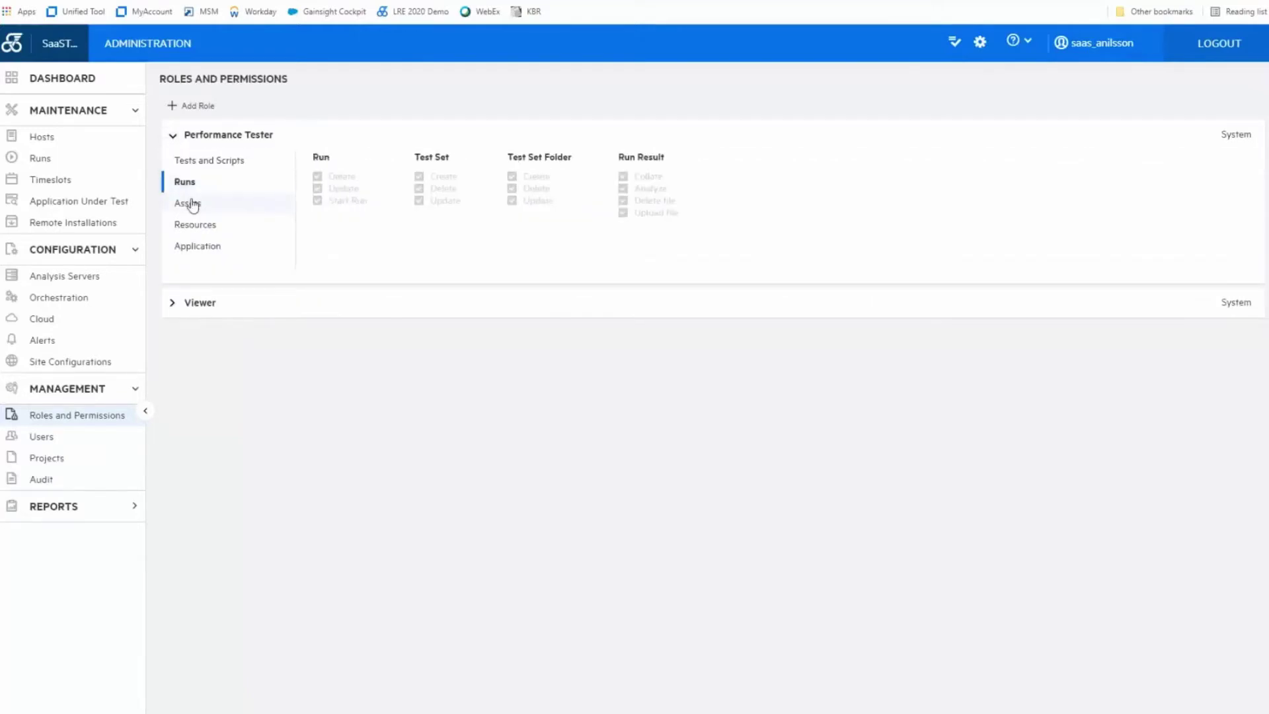
pyautogui.click(189, 203)
pyautogui.click(191, 225)
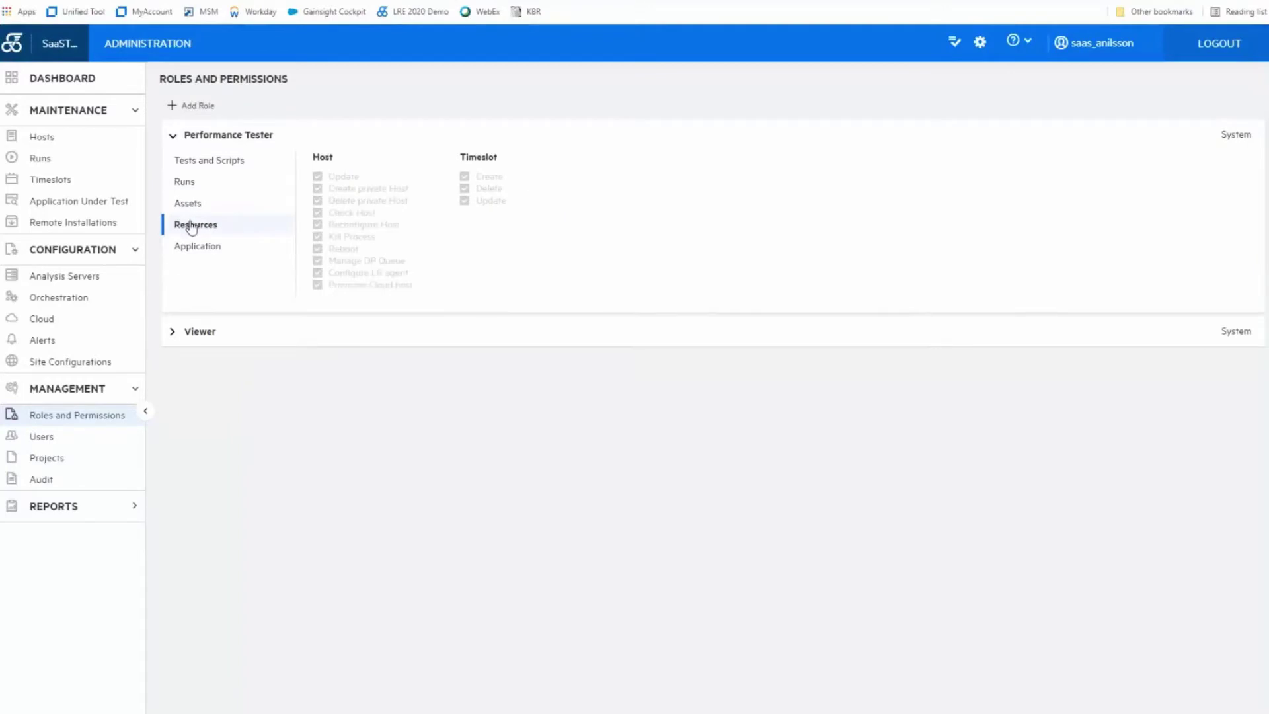
pyautogui.click(172, 333)
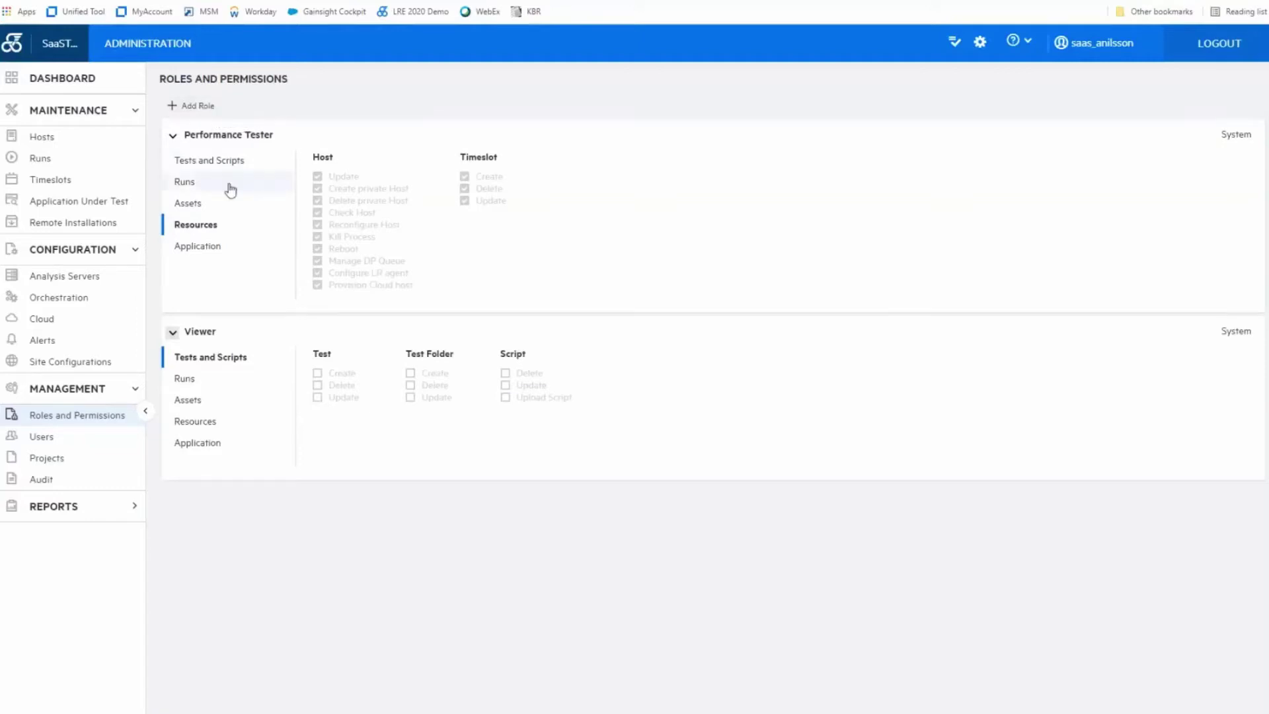
pyautogui.click(204, 160)
pyautogui.click(188, 185)
pyautogui.click(190, 206)
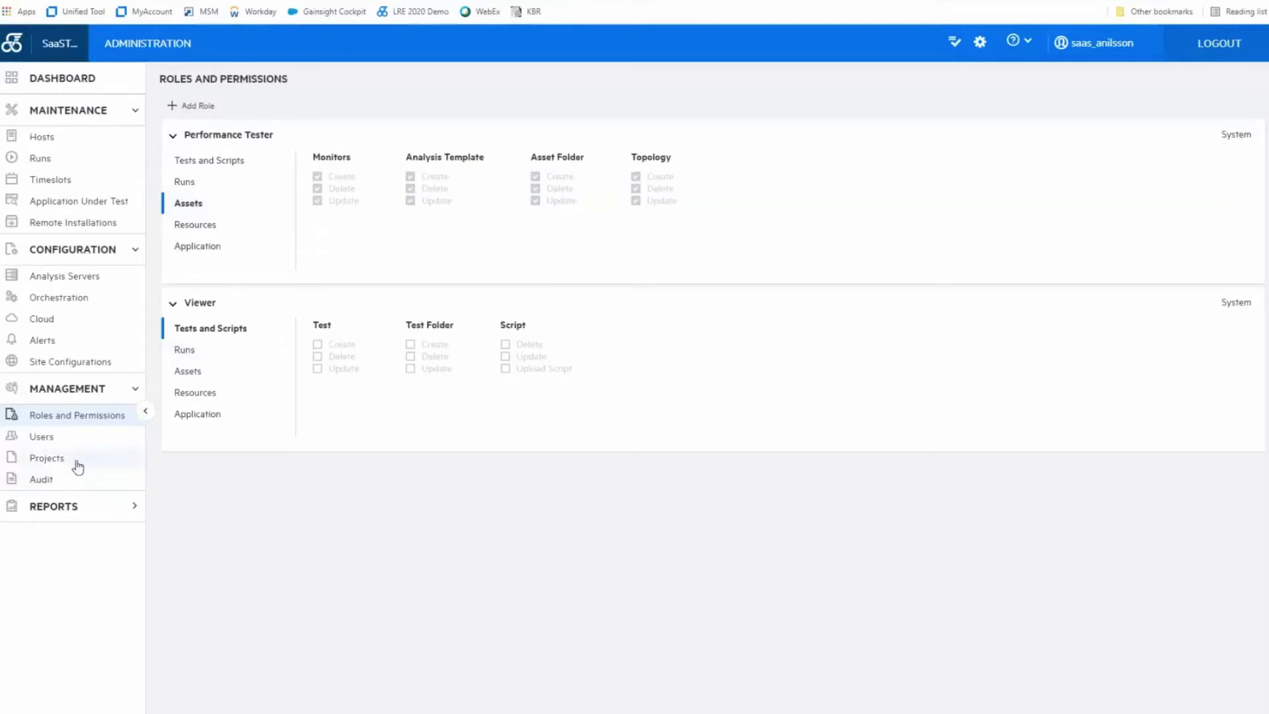
# - Open the project list, view the domain management dialog and close it without changes
pyautogui.click(55, 460)
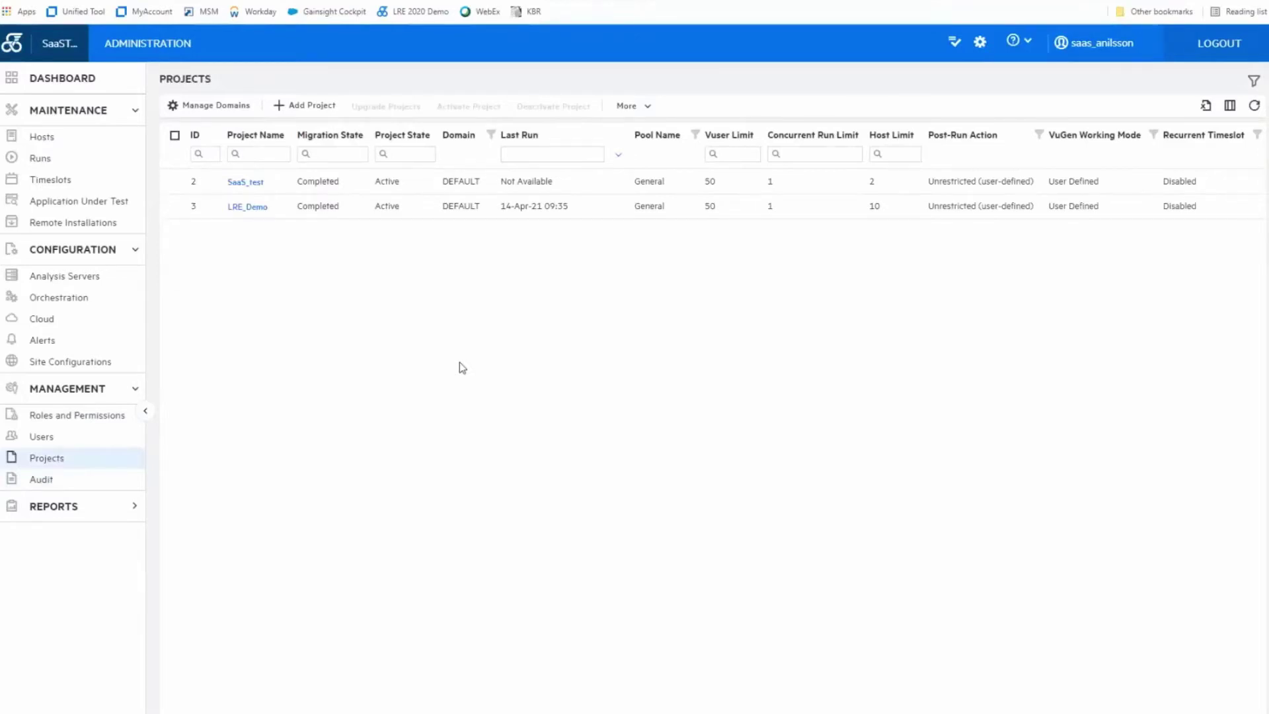
pyautogui.click(211, 109)
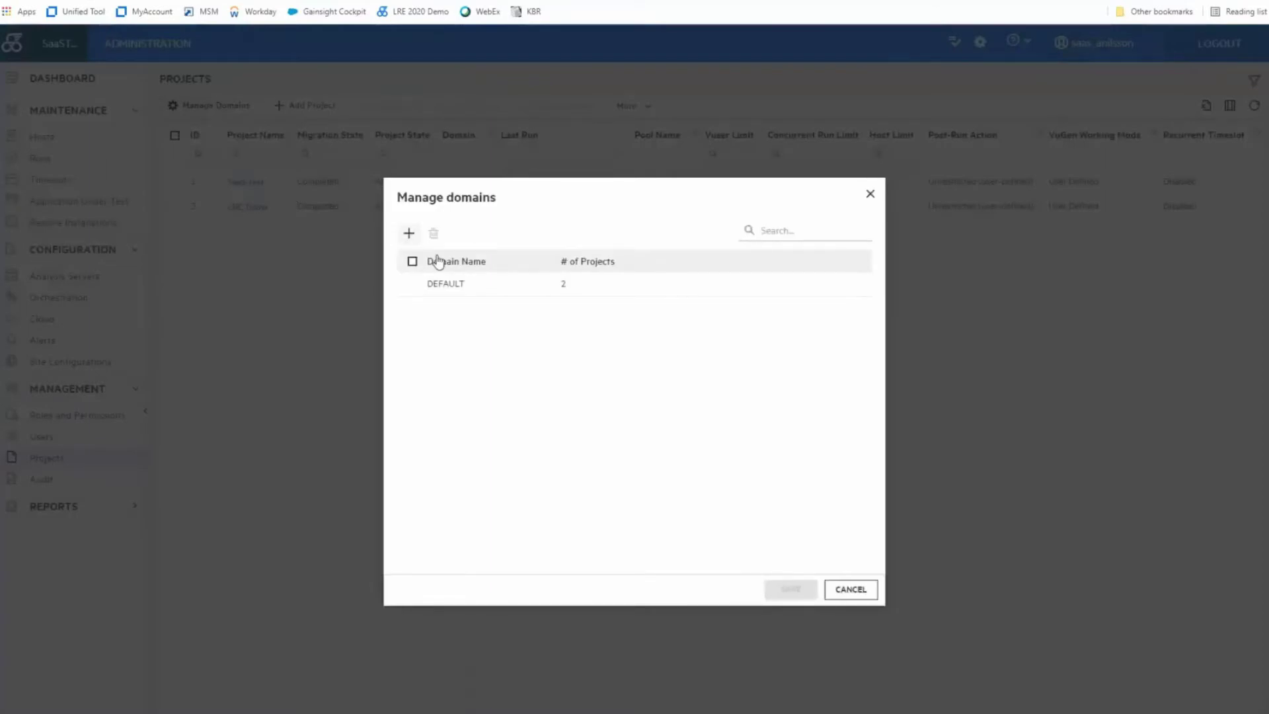
pyautogui.click(851, 589)
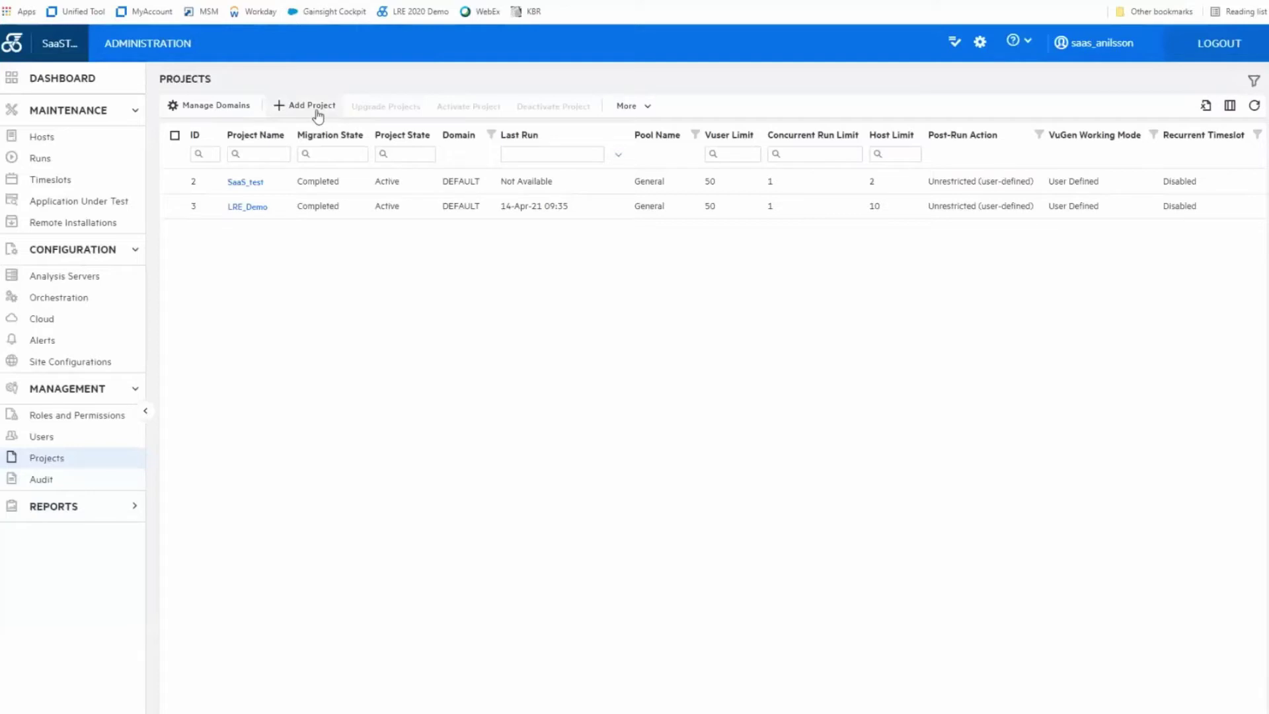
# - Open the LRE_Demo project's main details and view the available host pools without changing the selection
pyautogui.click(251, 210)
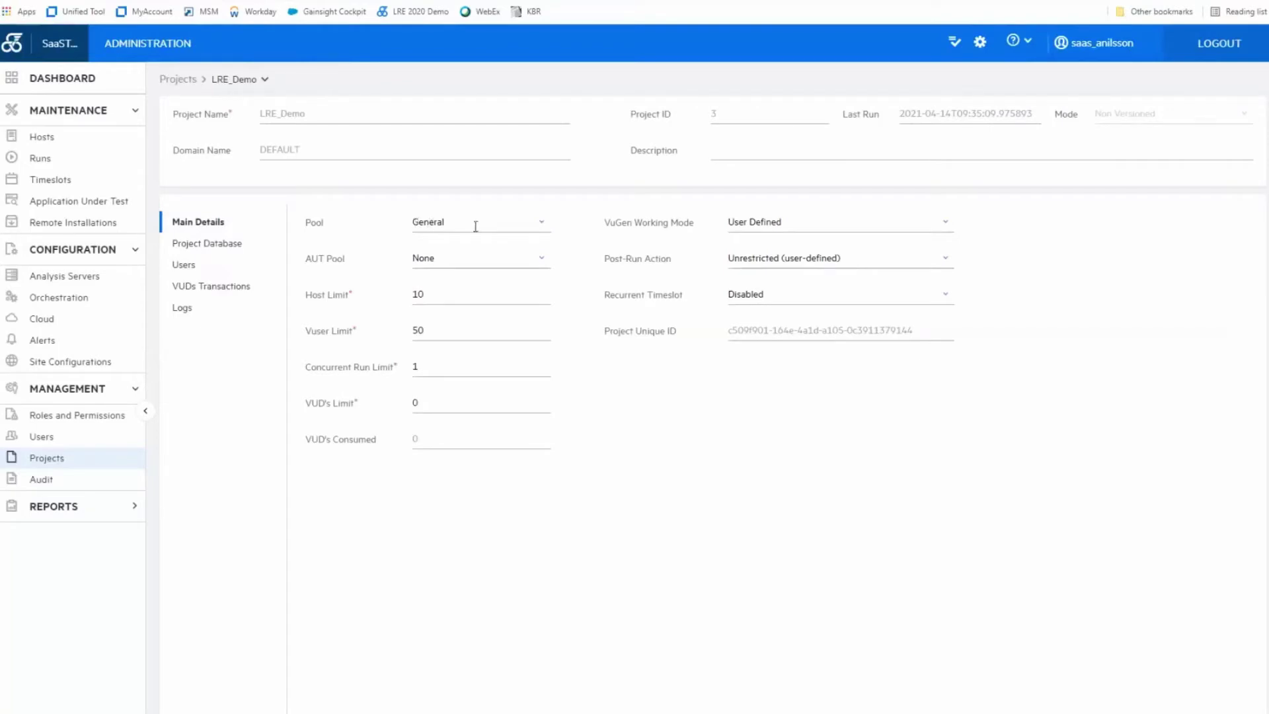
pyautogui.click(542, 227)
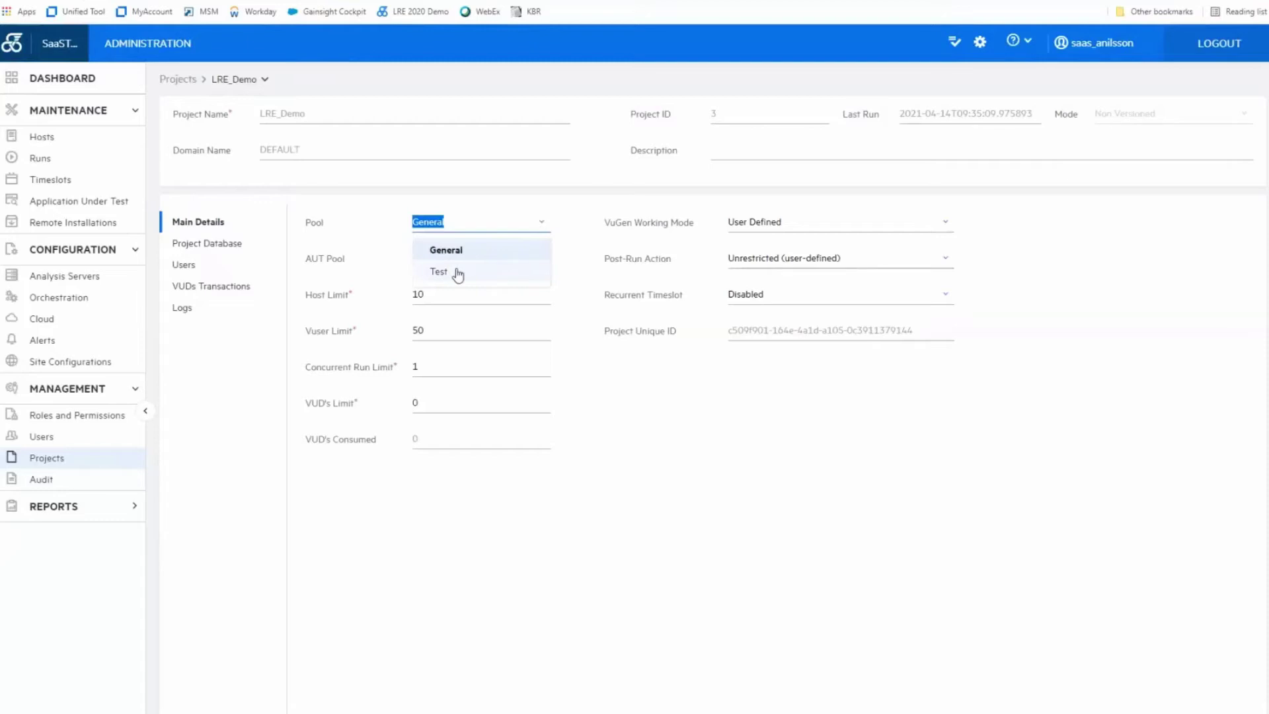
pyautogui.click(620, 556)
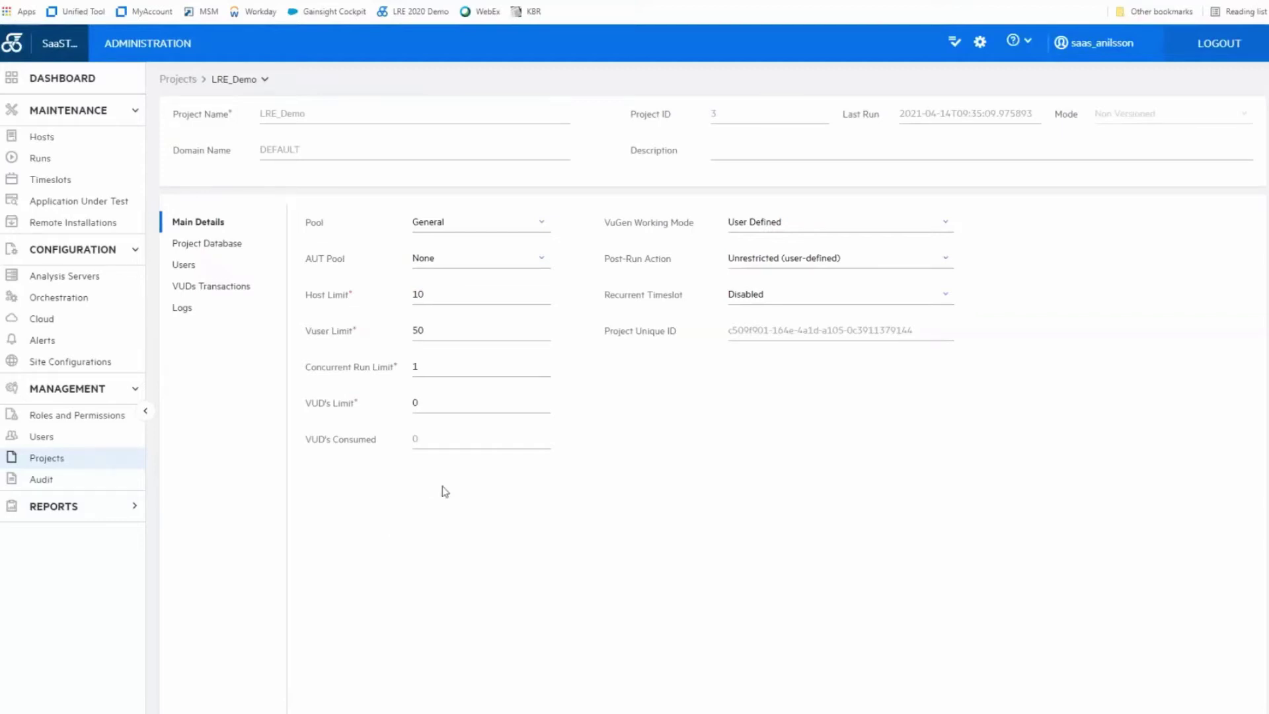
# - Try a Vuser limit of 500 and a concurrent run limit of 10 for LRE_Demo, restoring them to 50 and 1
pyautogui.click(455, 364)
pyautogui.click(475, 333)
pyautogui.write('0')
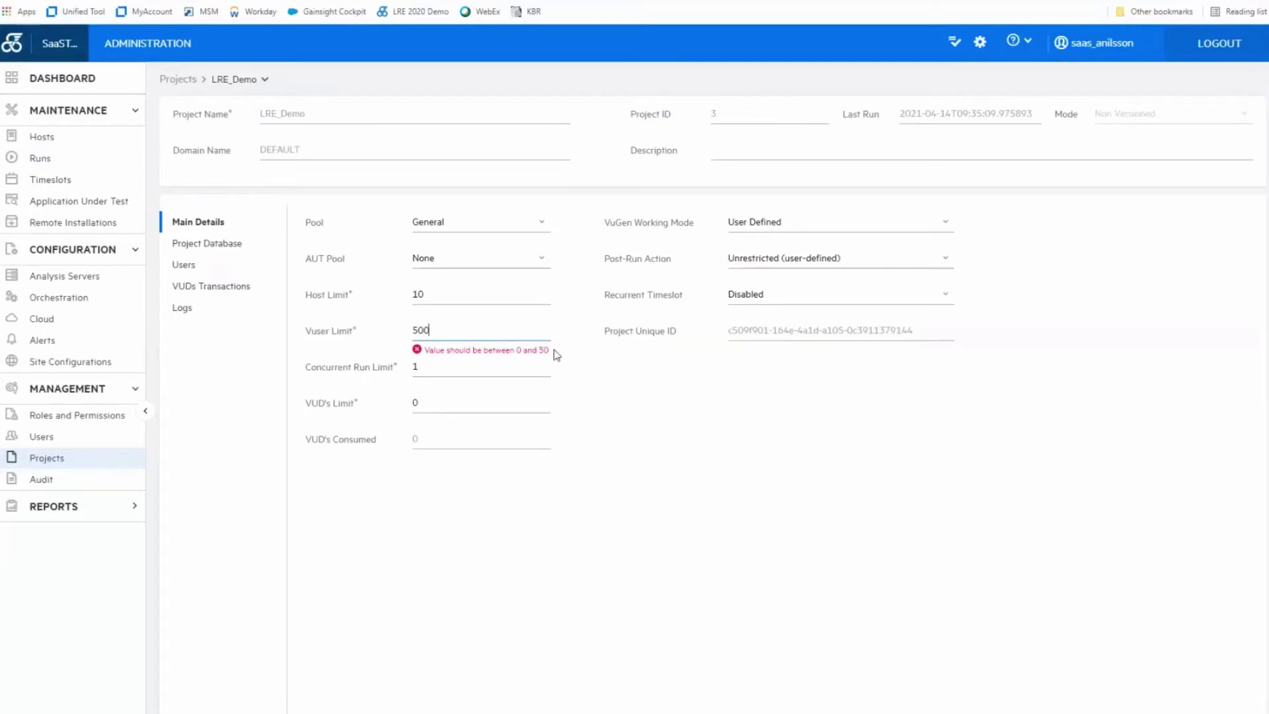
pyautogui.press('BackSpace')
pyautogui.click(485, 366)
pyautogui.write('0')
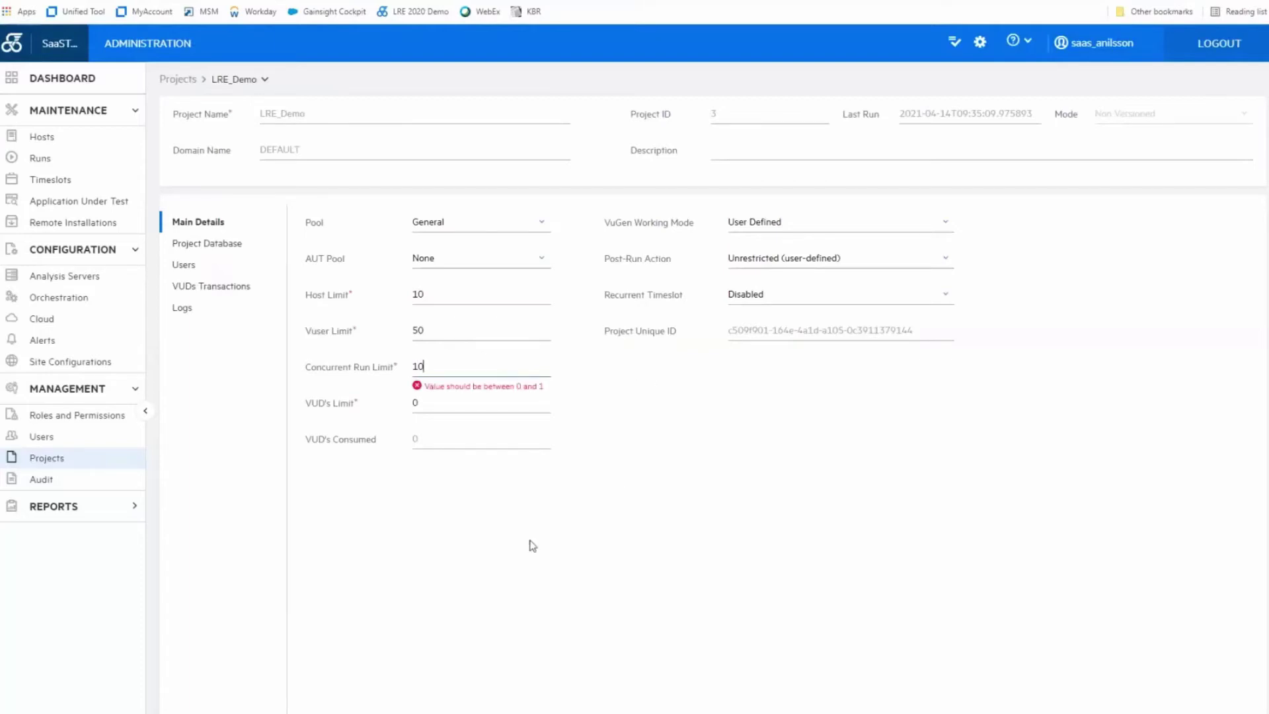
pyautogui.press('BackSpace')
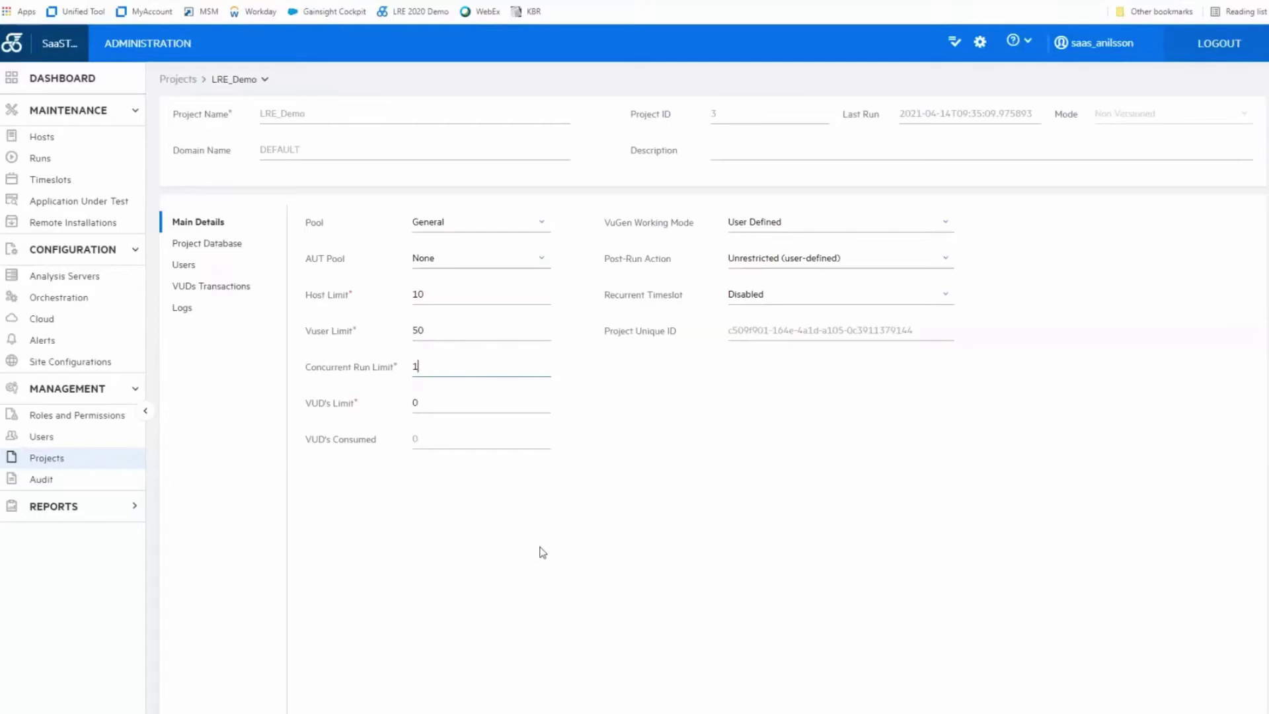
pyautogui.click(542, 555)
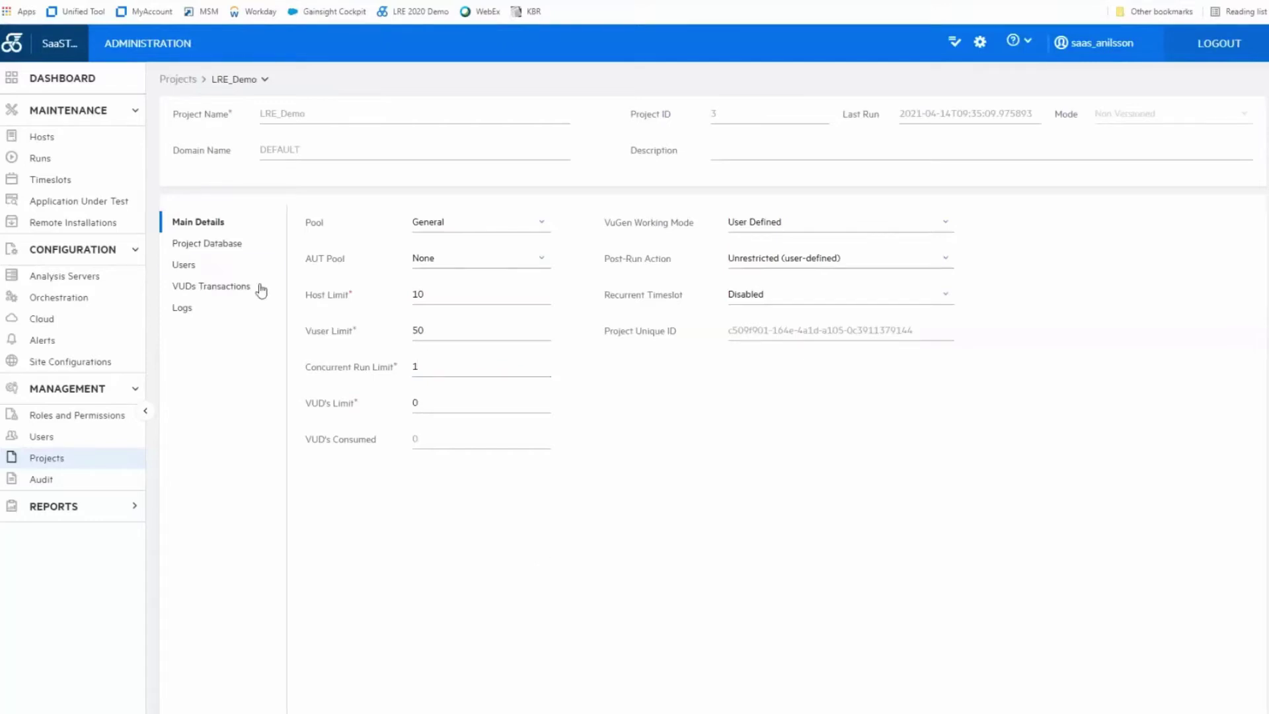
# - View the users and roles assigned to the LRE_Demo project and return to the project list
pyautogui.click(184, 267)
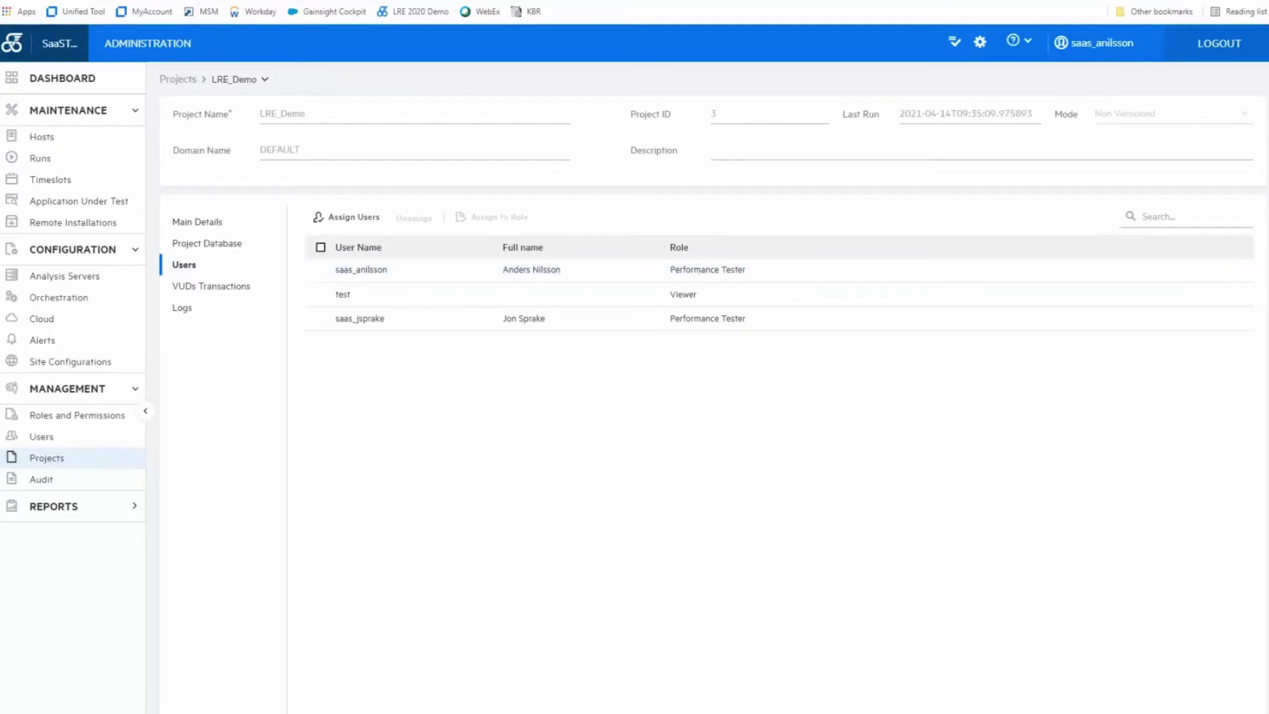
pyautogui.click(1195, 709)
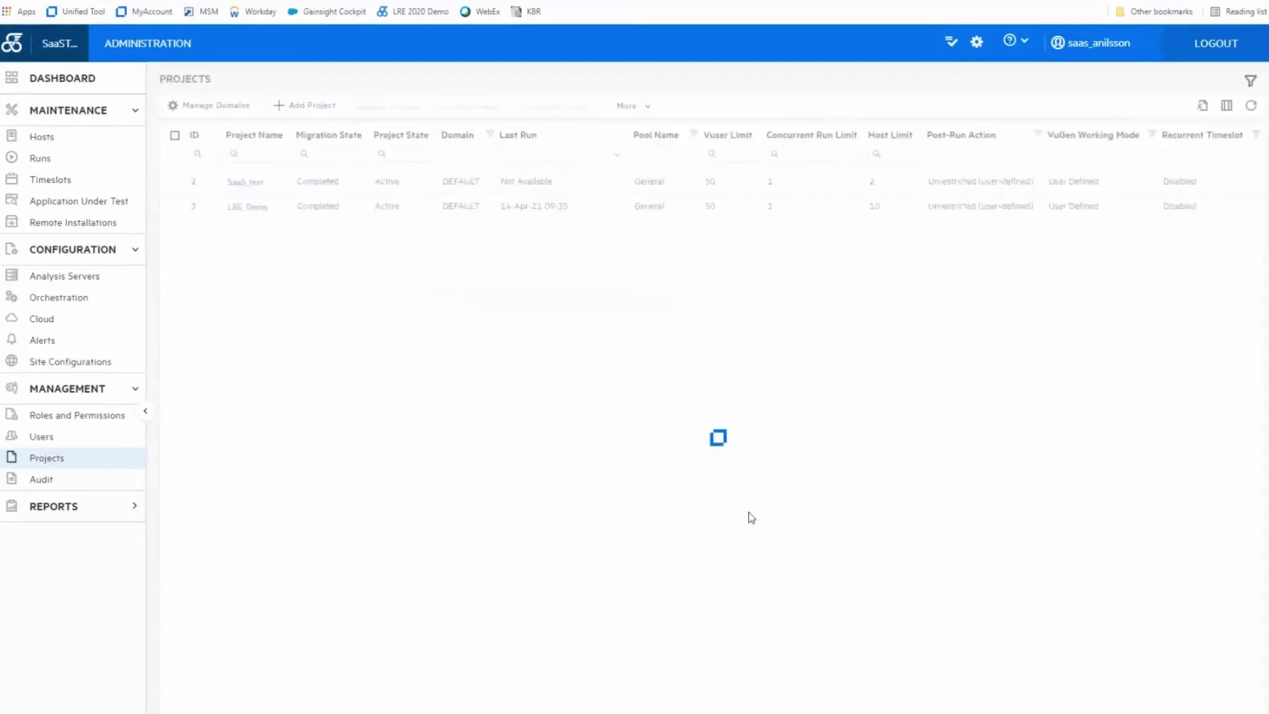
# - Review the audit log of entity changes and the connection audit of logins and logouts
pyautogui.click(41, 482)
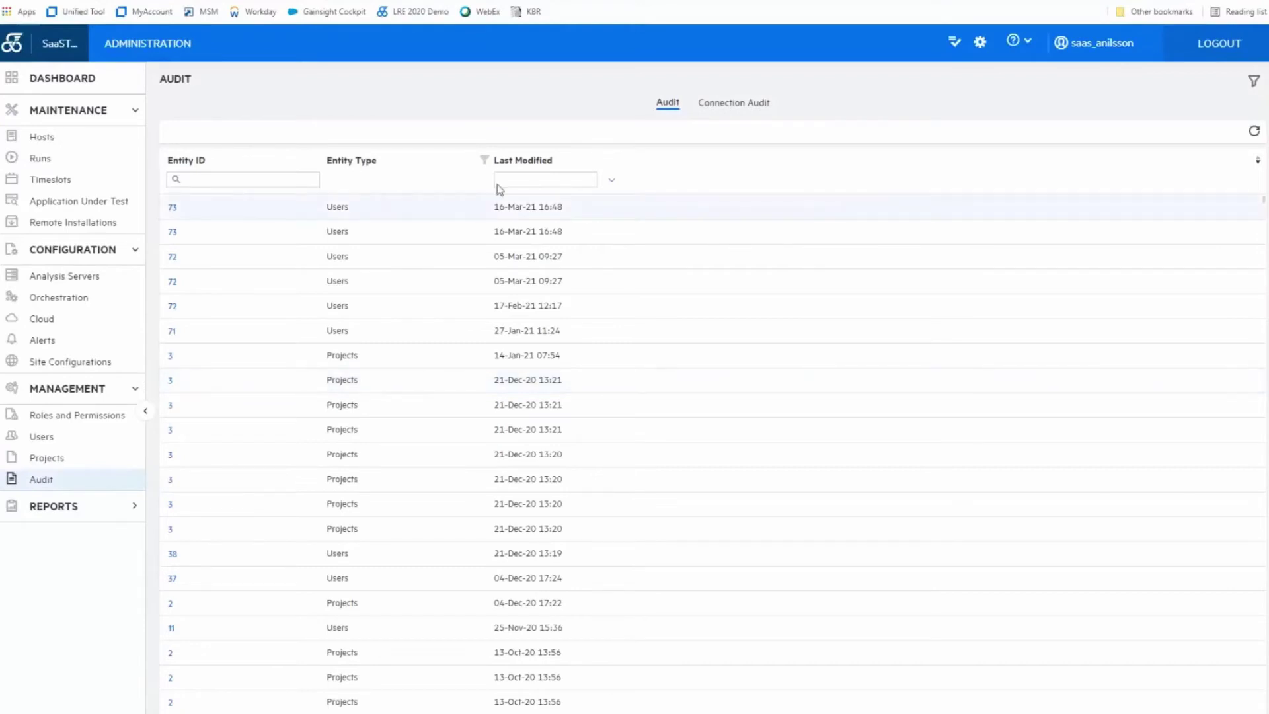
pyautogui.click(732, 106)
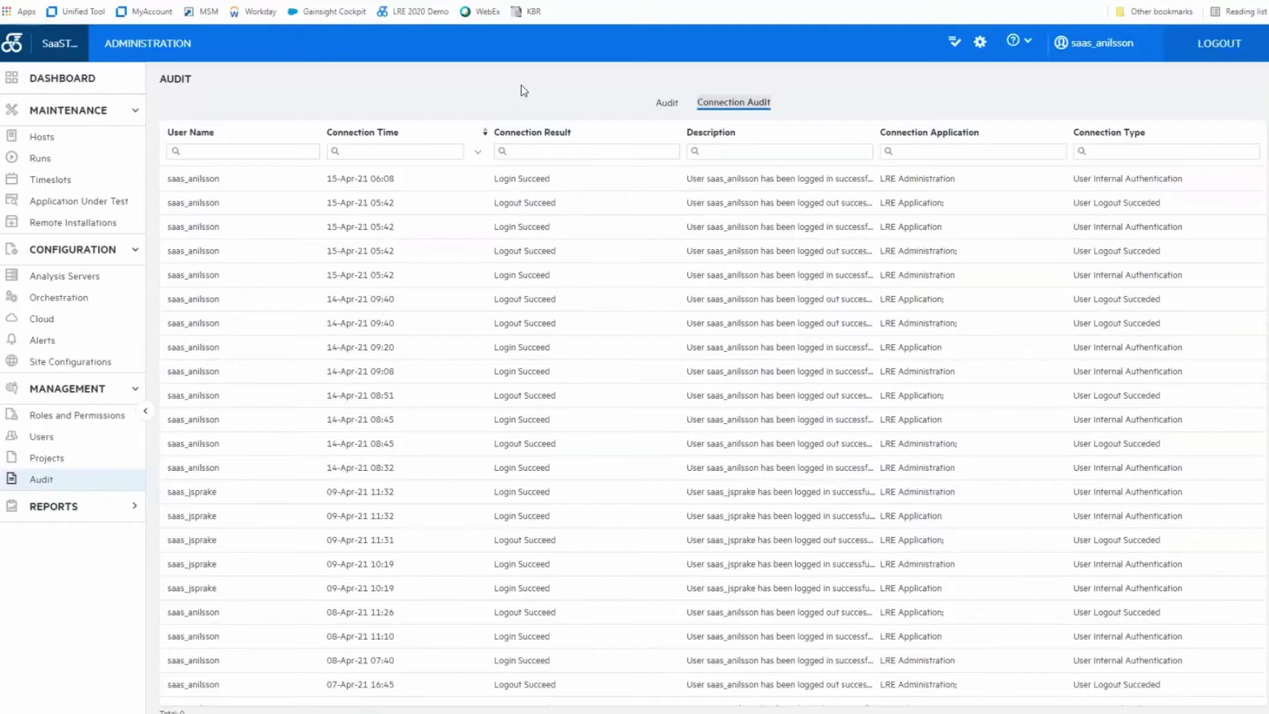
# - View the cloud accounts page and the SSO authentication settings in the site configurations, collapsing the Application password policy
pyautogui.click(41, 320)
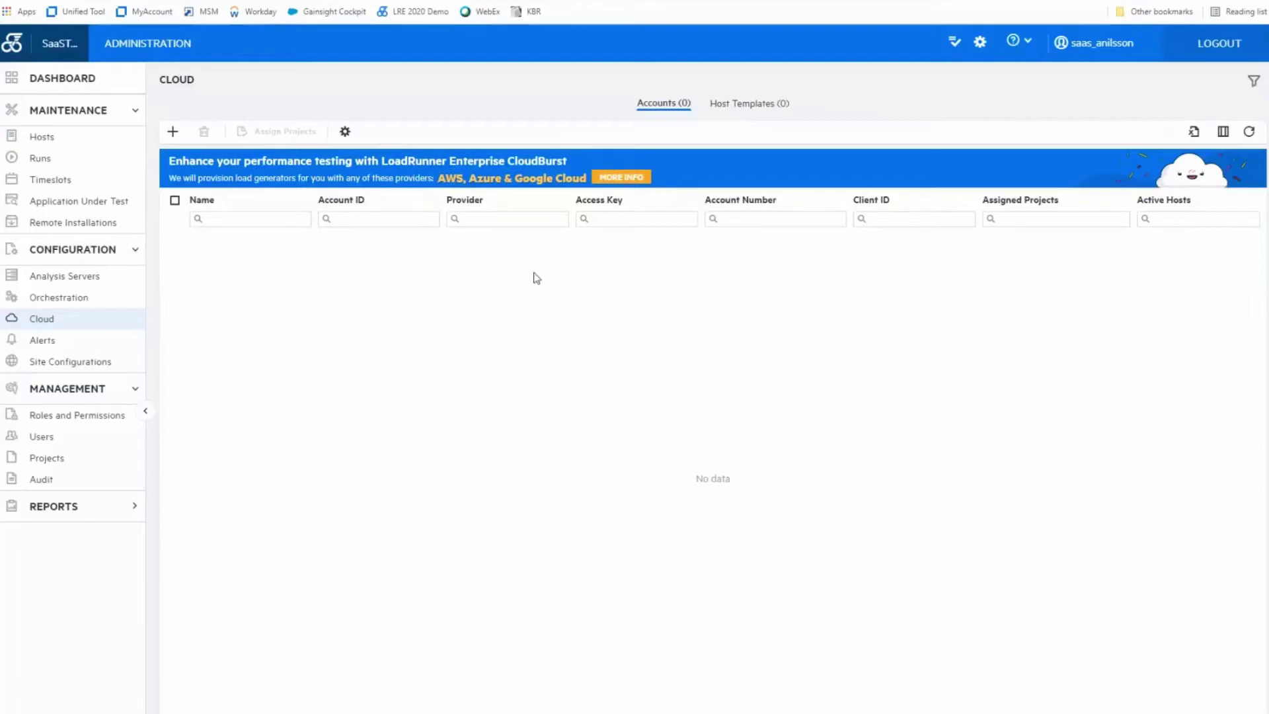
pyautogui.click(88, 367)
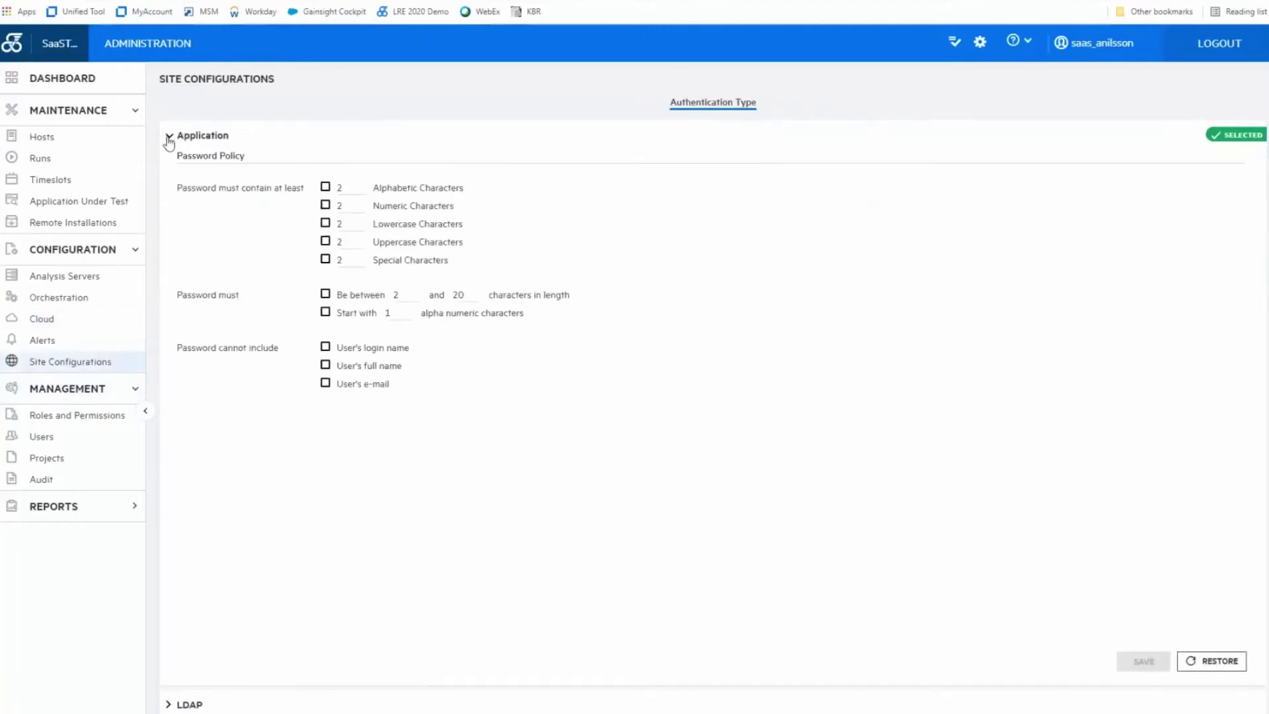
pyautogui.click(173, 139)
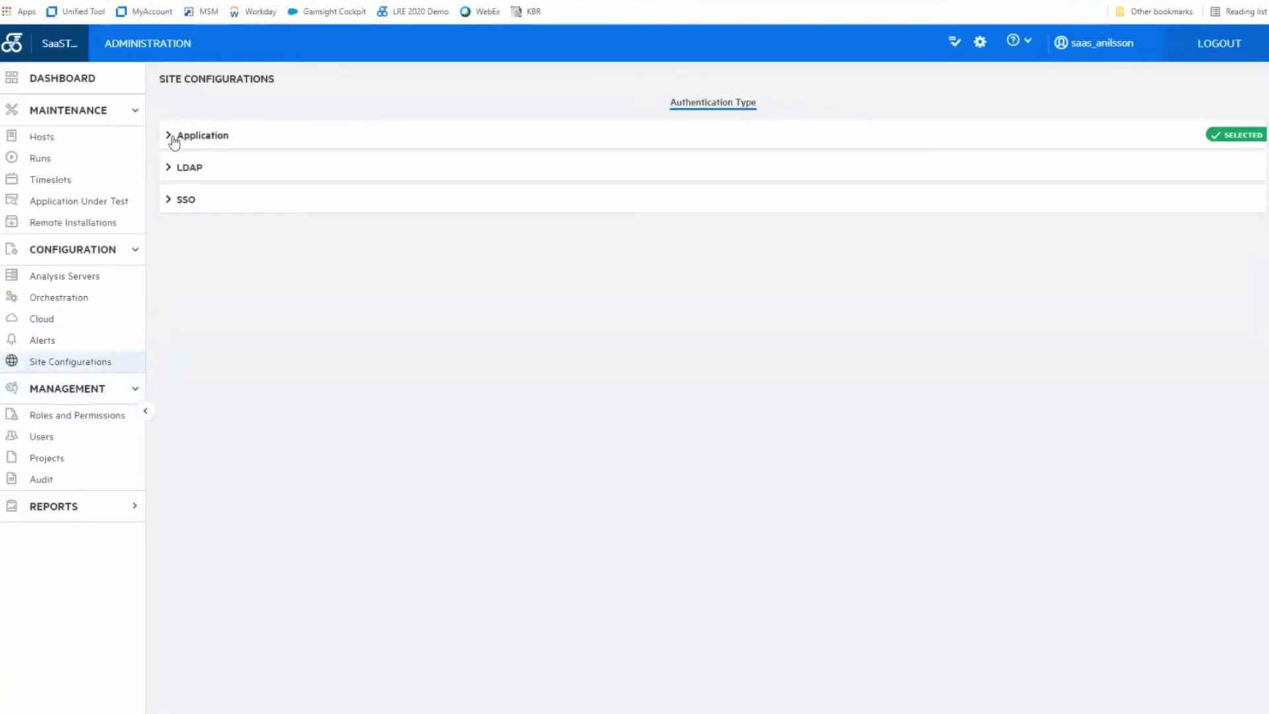
pyautogui.click(170, 205)
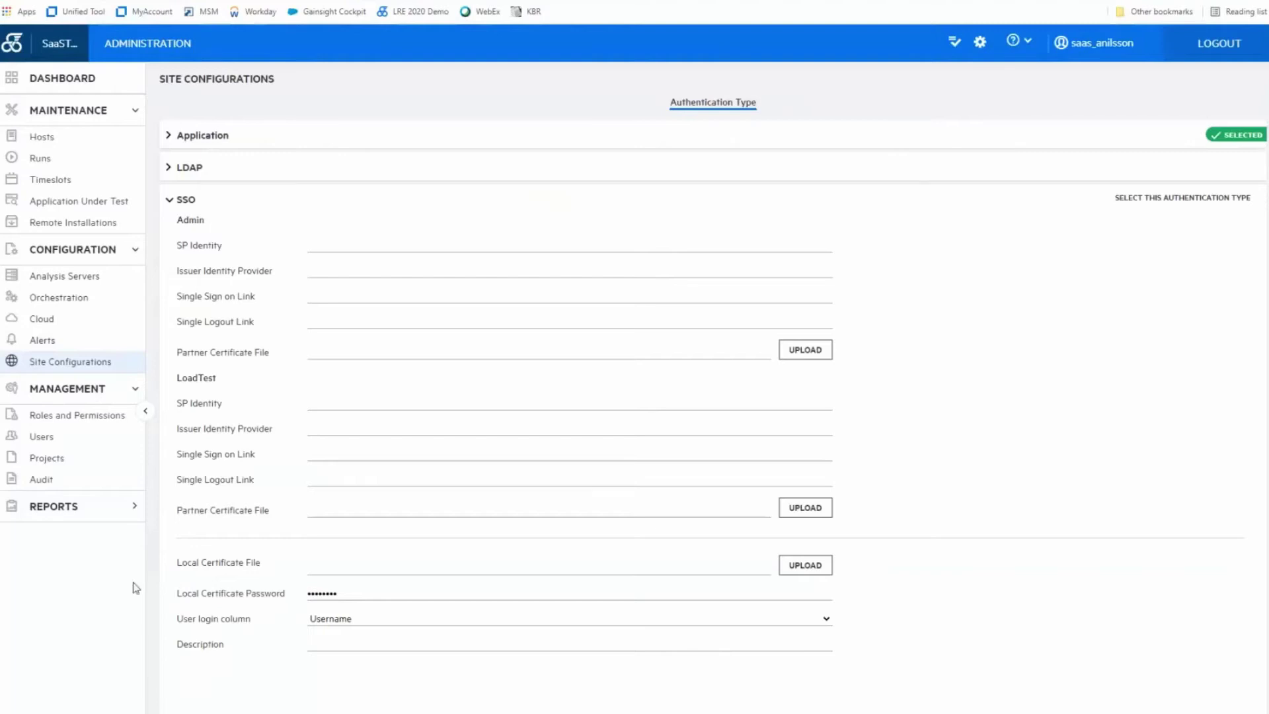
# - Open the Reporting Summary, view its time range and project filter options and close the filter without applying changes
pyautogui.click(111, 509)
pyautogui.click(85, 540)
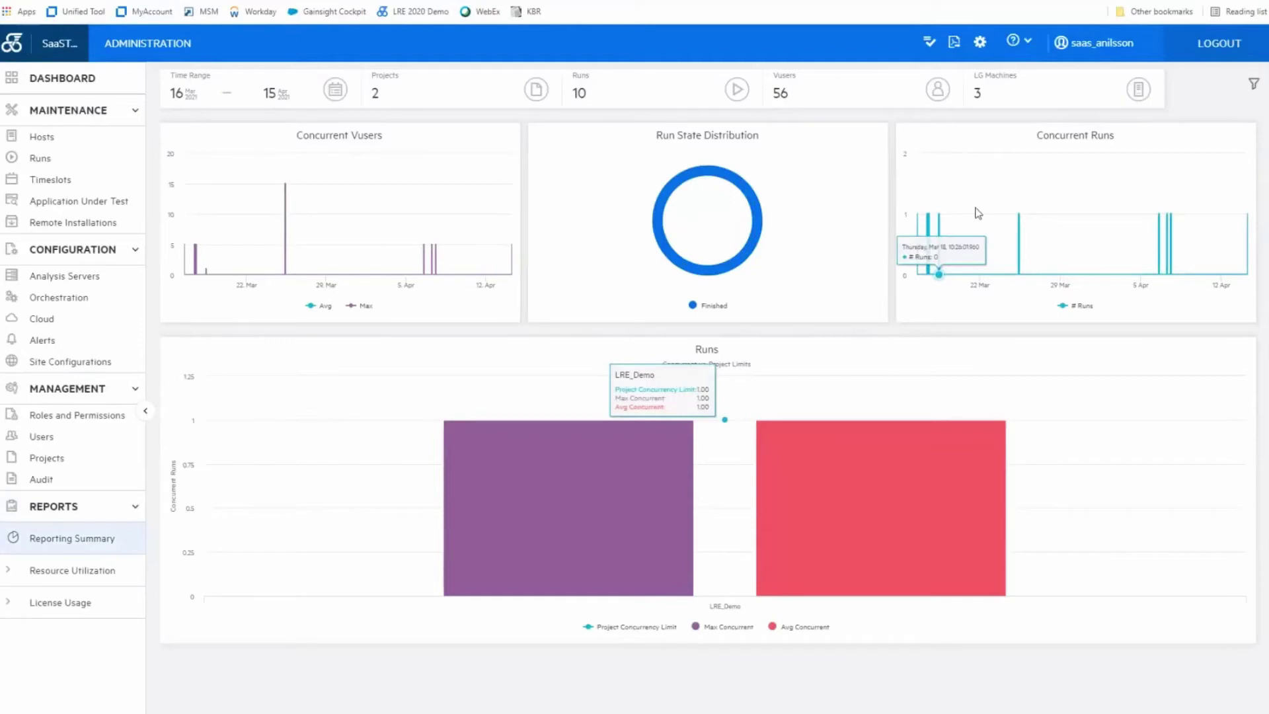
pyautogui.click(1255, 87)
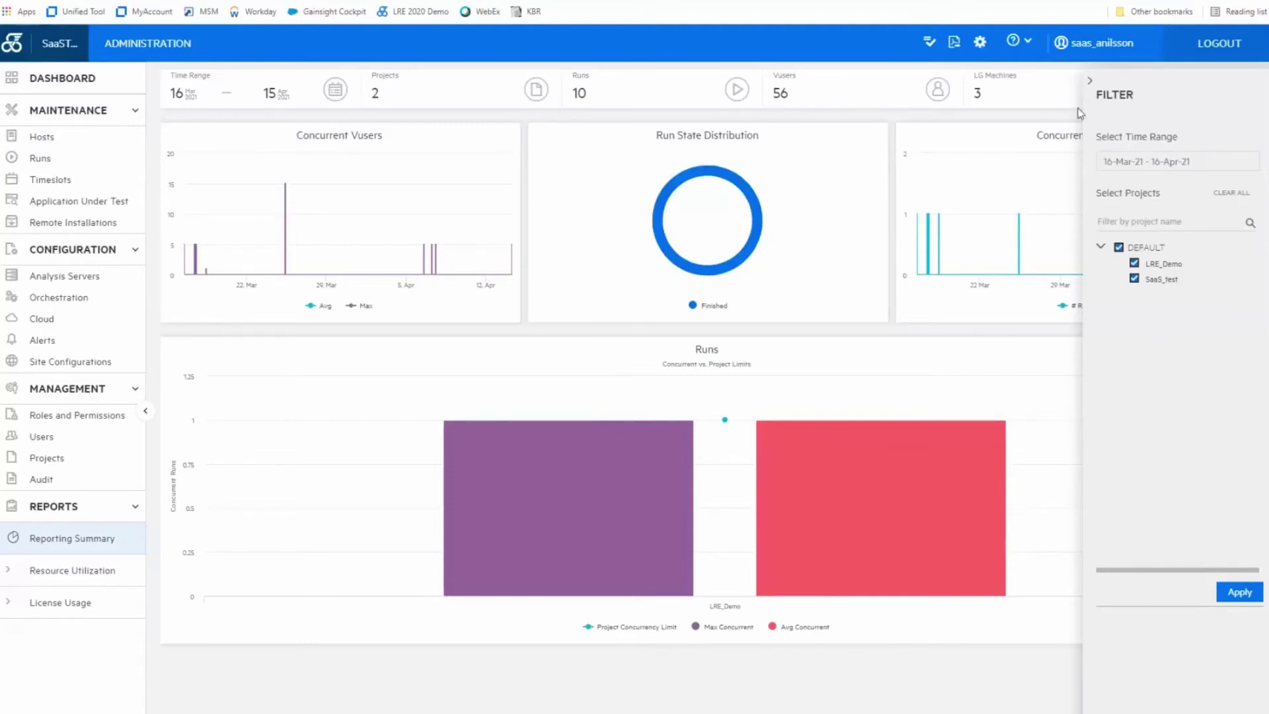
pyautogui.click(1091, 86)
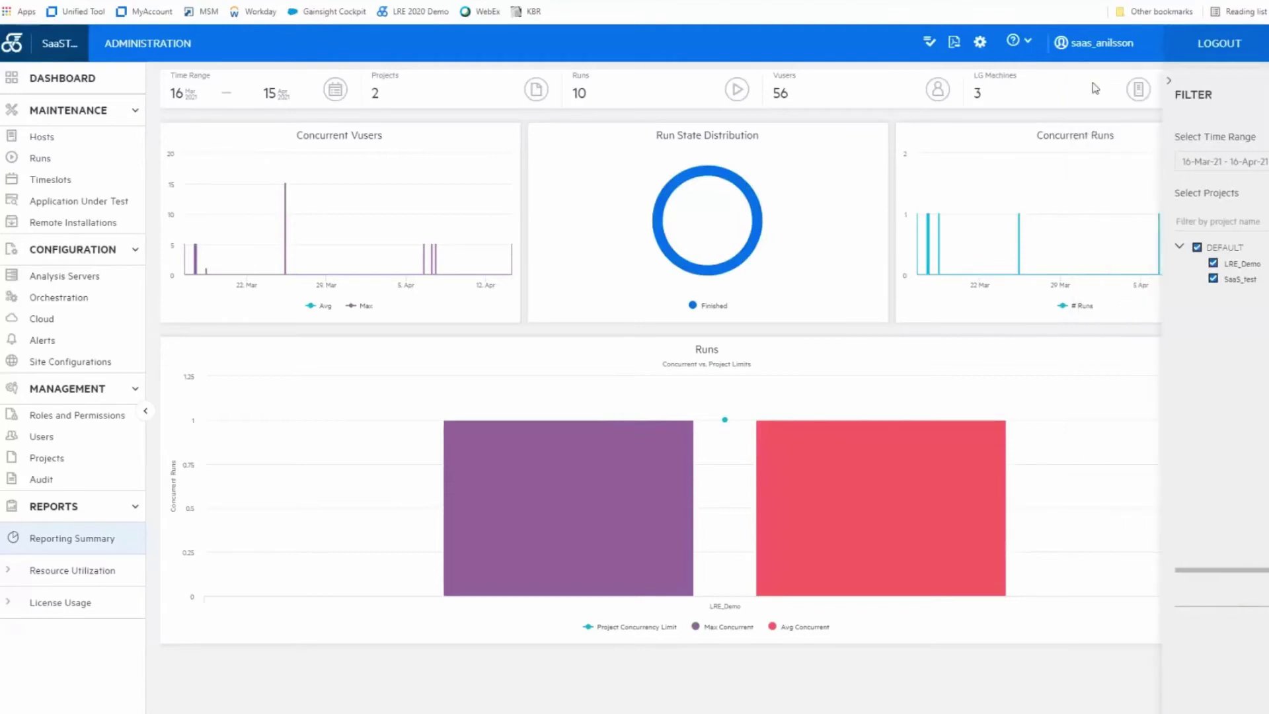
# - Open the Concurrency report among the resource utilization reports to examine concurrent runs, Vusers, load generators and protocol usage
pyautogui.click(79, 583)
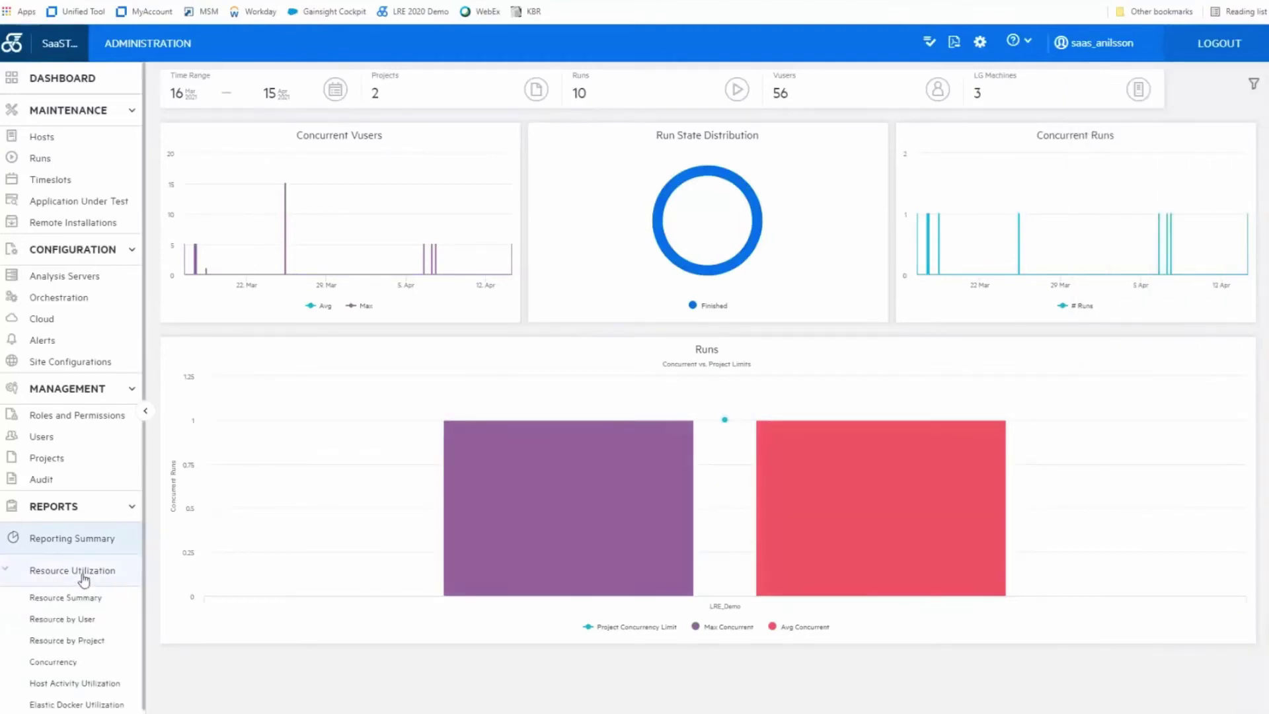
pyautogui.scroll(-1, 113, 516)
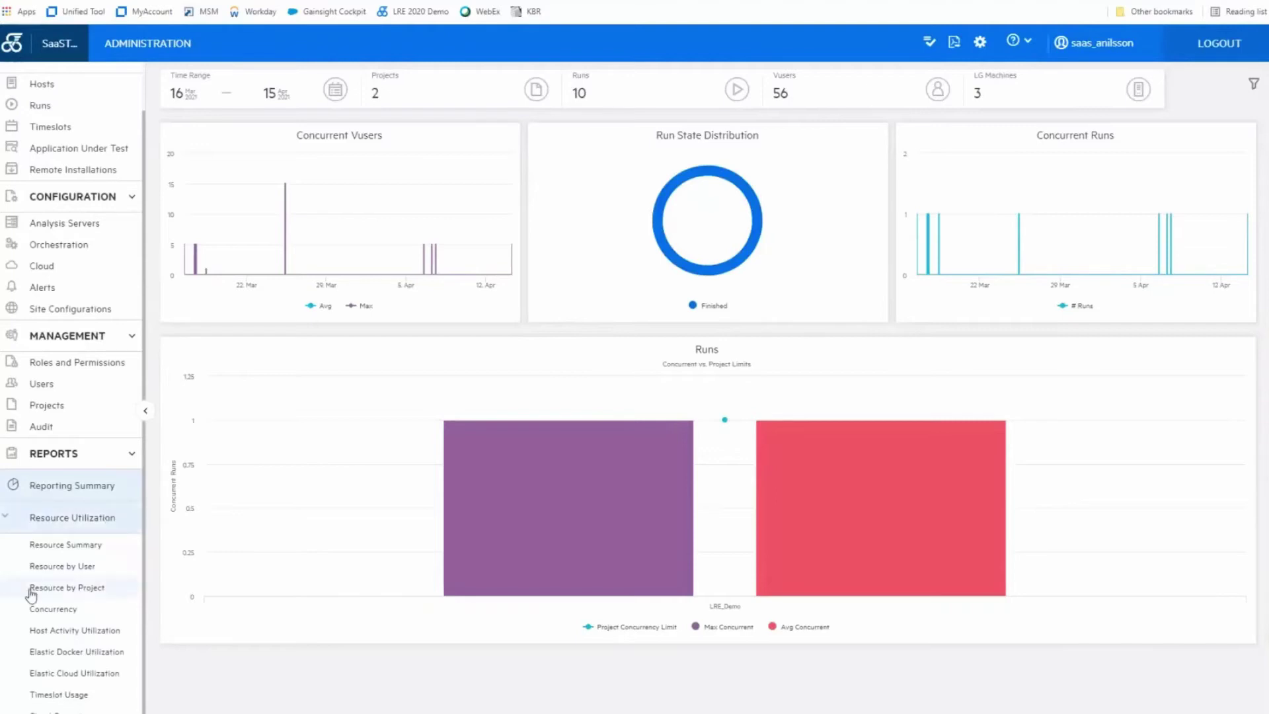
pyautogui.click(64, 612)
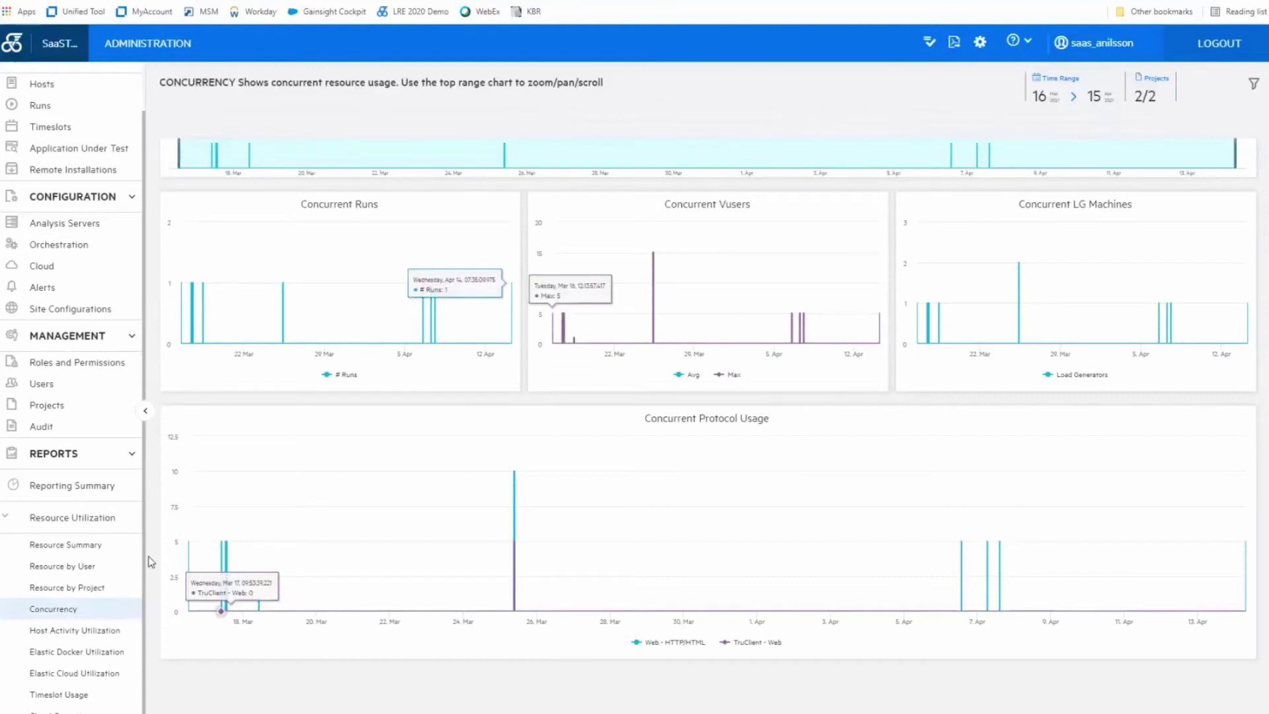
# - Open the Protocol Granularity report among the license usage reports to examine Vuser usage per protocol, and collapse the License Usage group
pyautogui.click(16, 519)
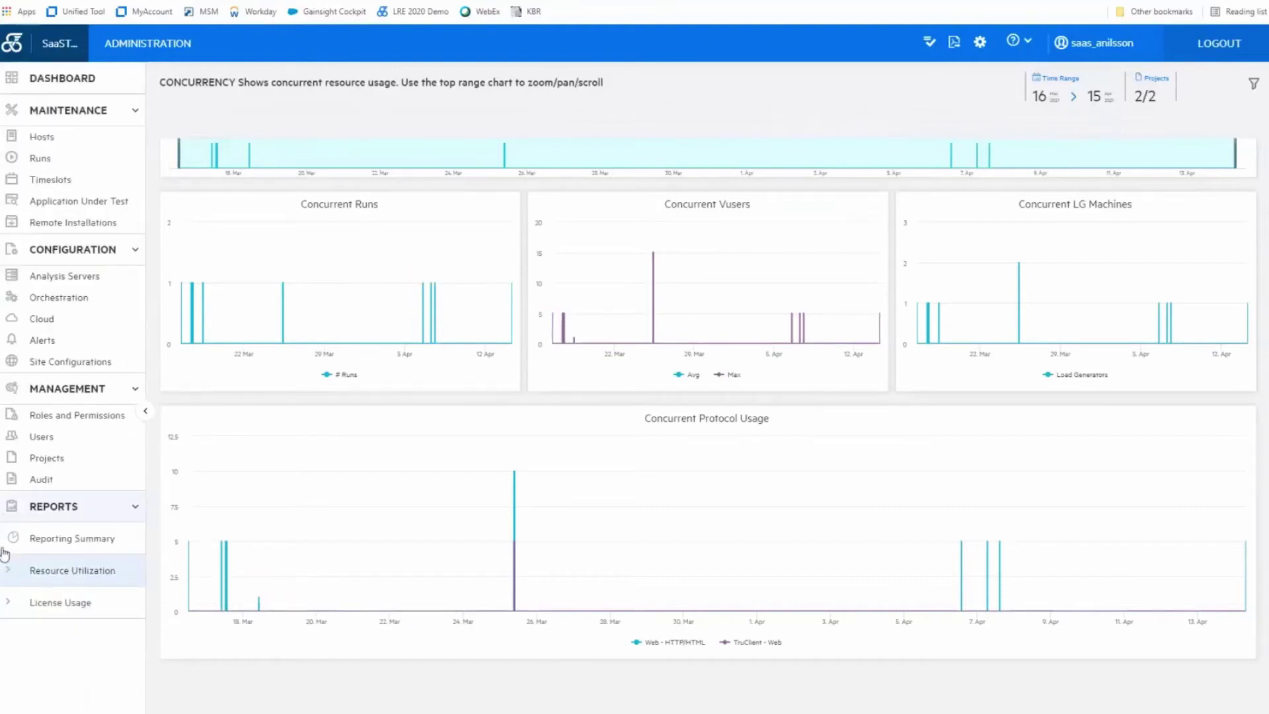
pyautogui.click(9, 603)
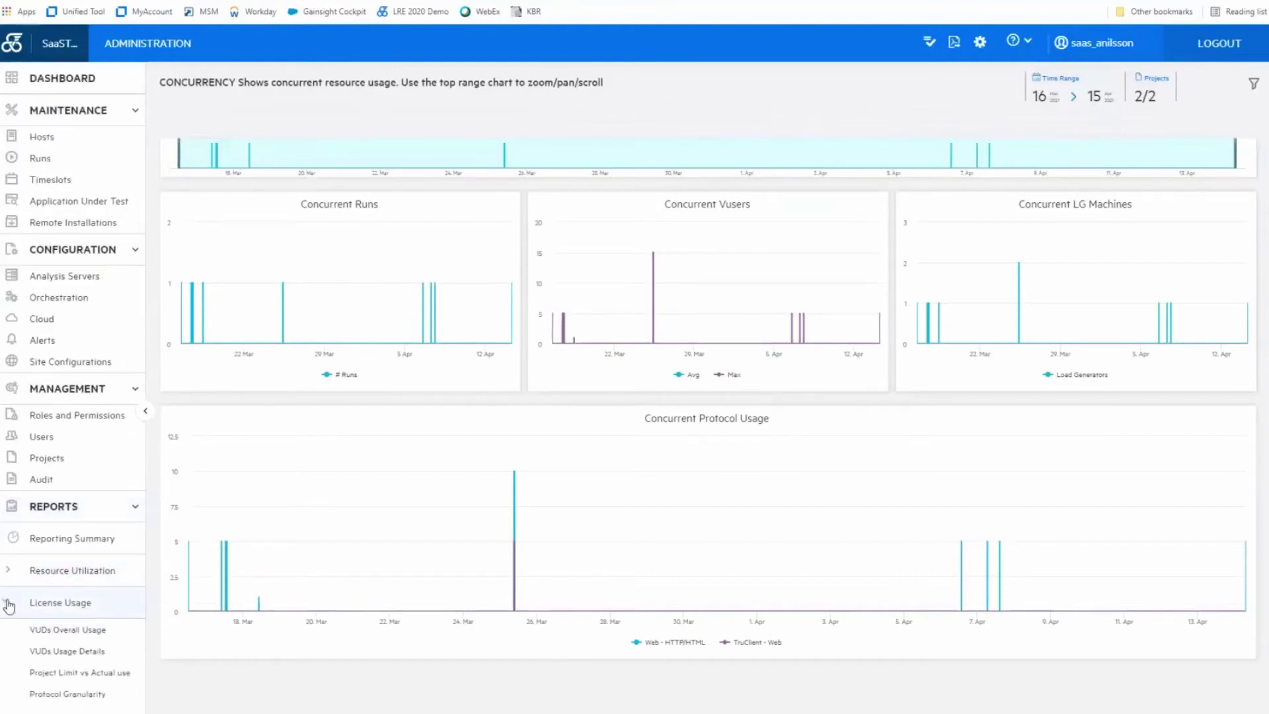
pyautogui.click(73, 696)
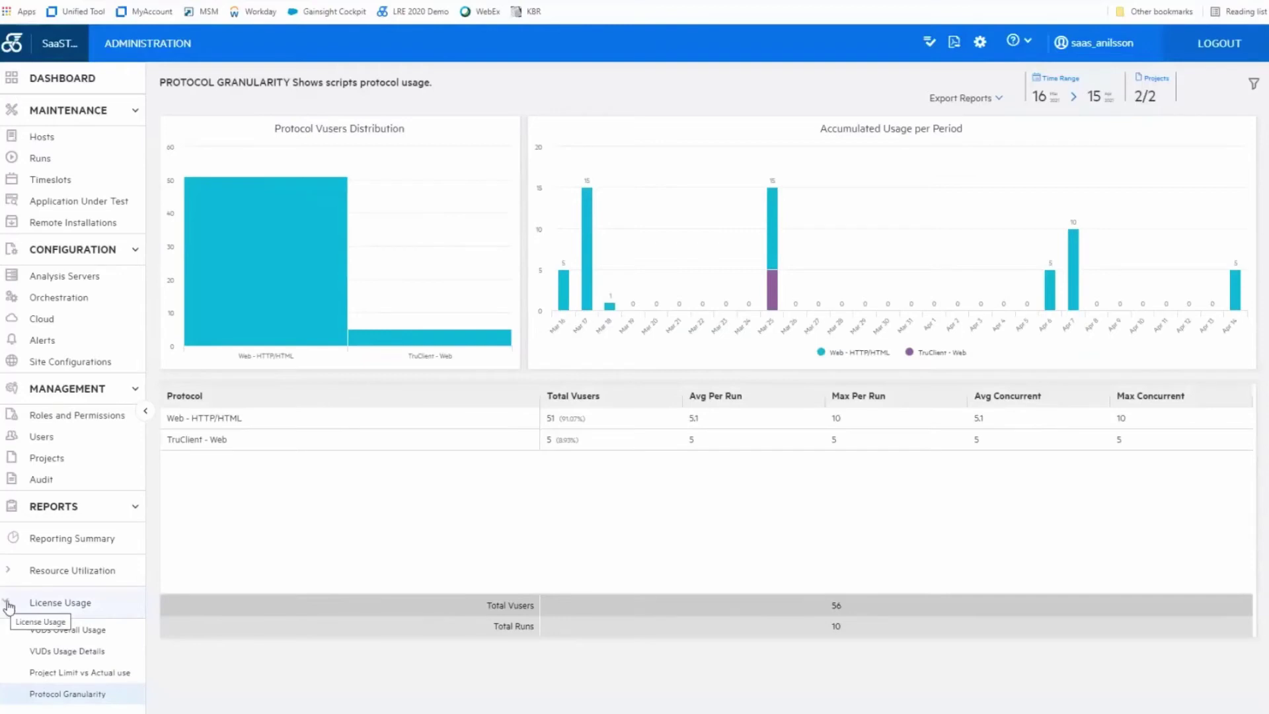
pyautogui.click(8, 604)
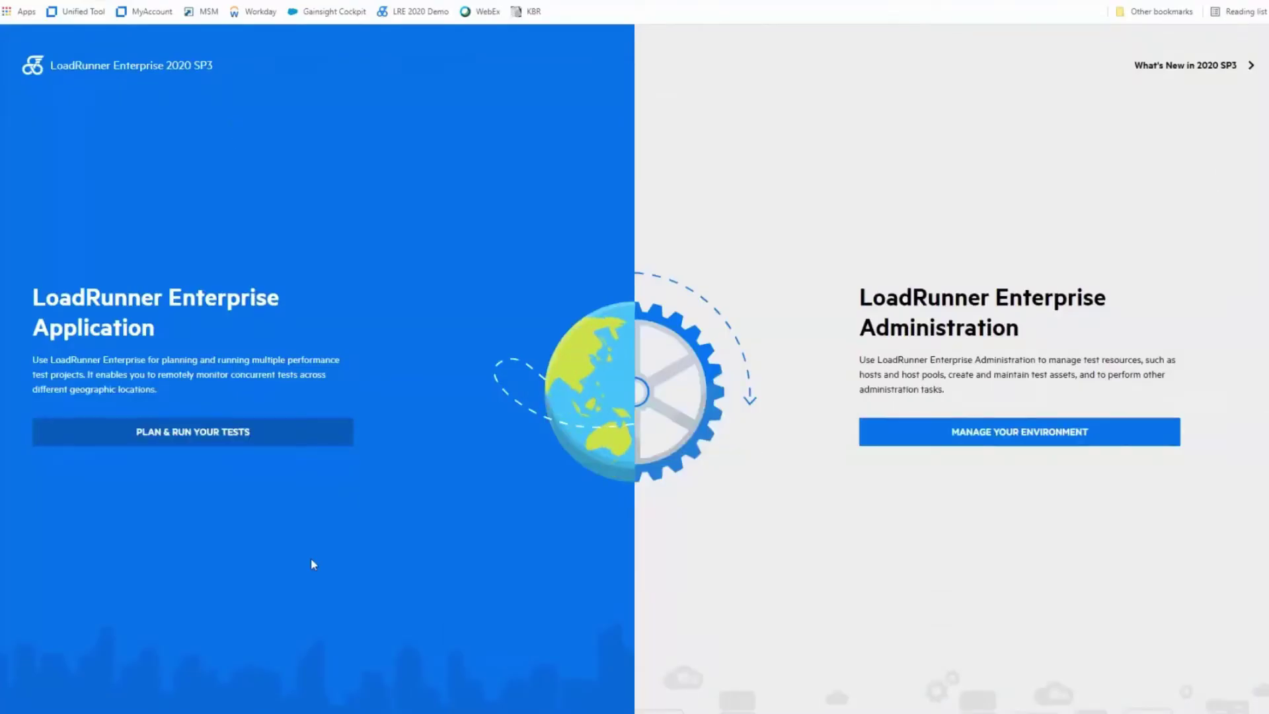
# - Sign in to the LoadRunner Enterprise Application with the prefilled credentials, using domain DEFAULT and project LRE_Demo
pyautogui.click(198, 439)
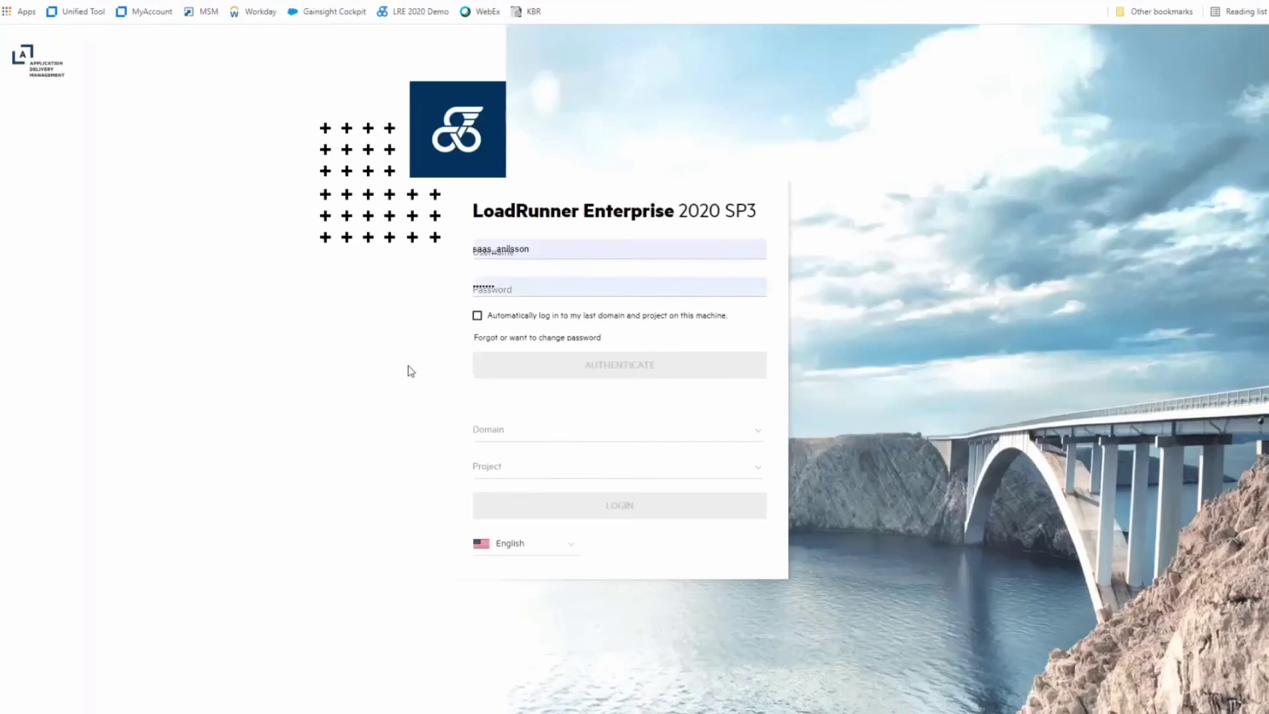
pyautogui.click(400, 363)
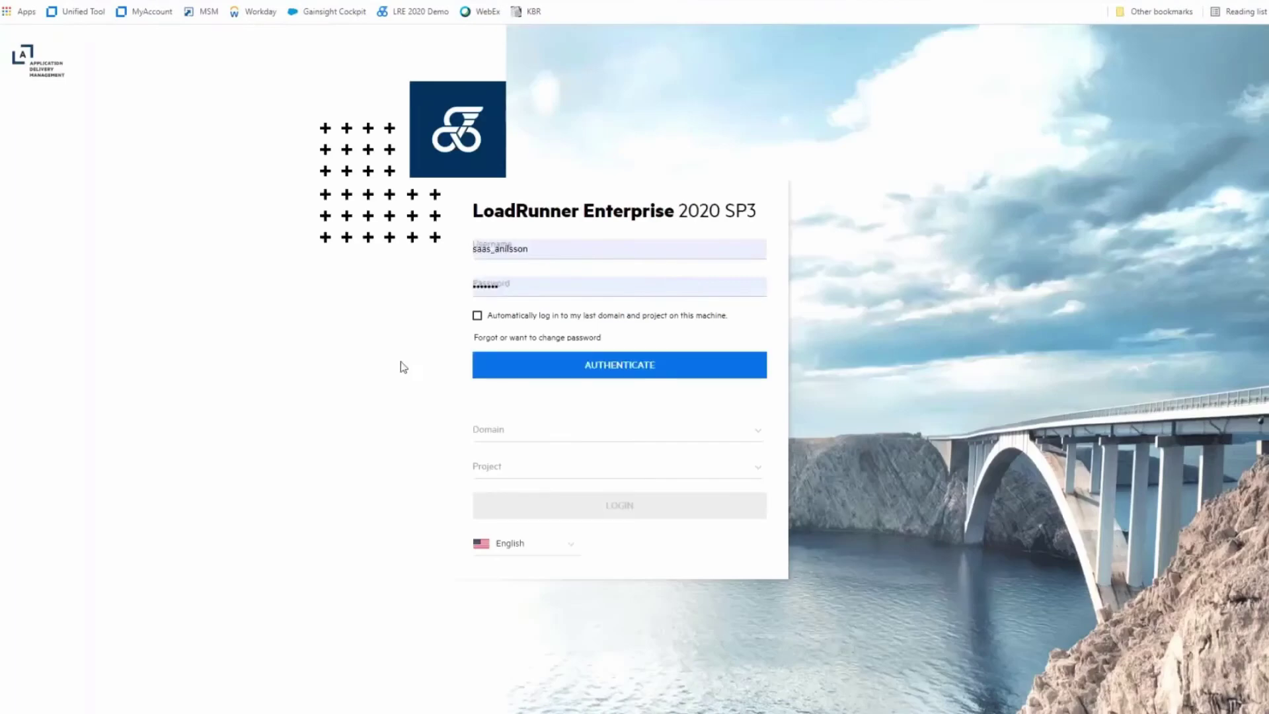
pyautogui.click(631, 372)
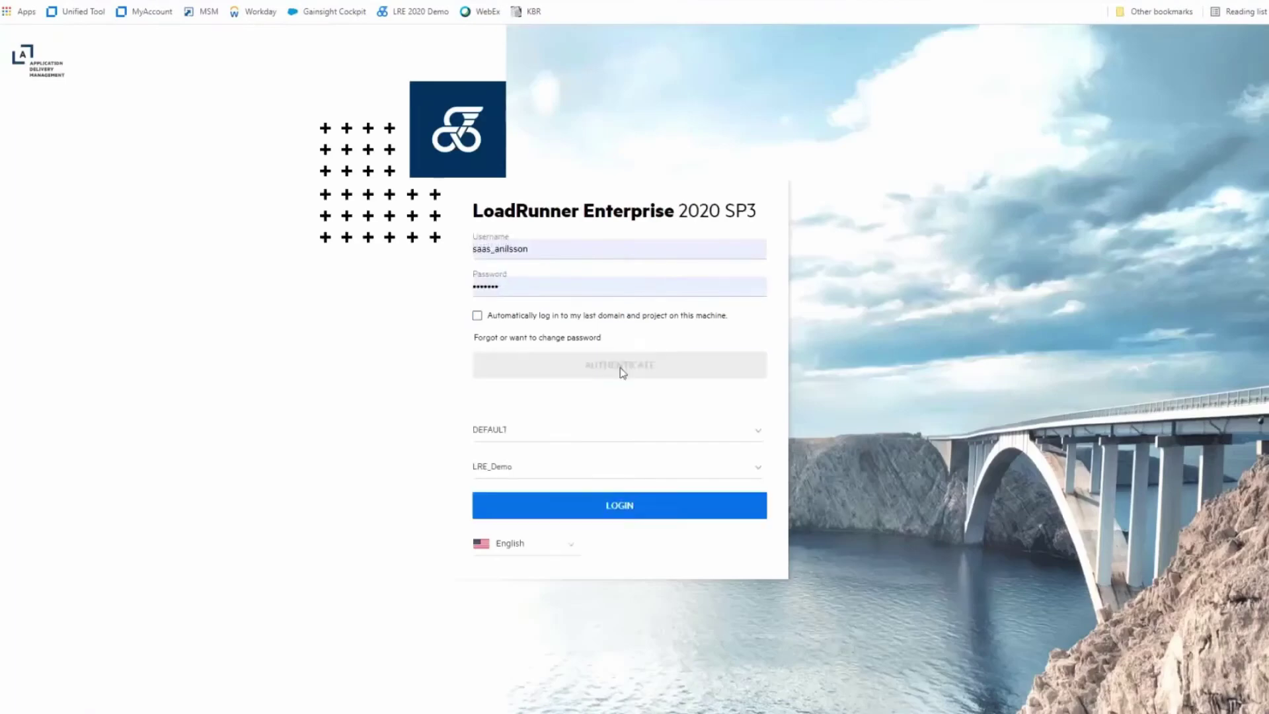
pyautogui.click(615, 515)
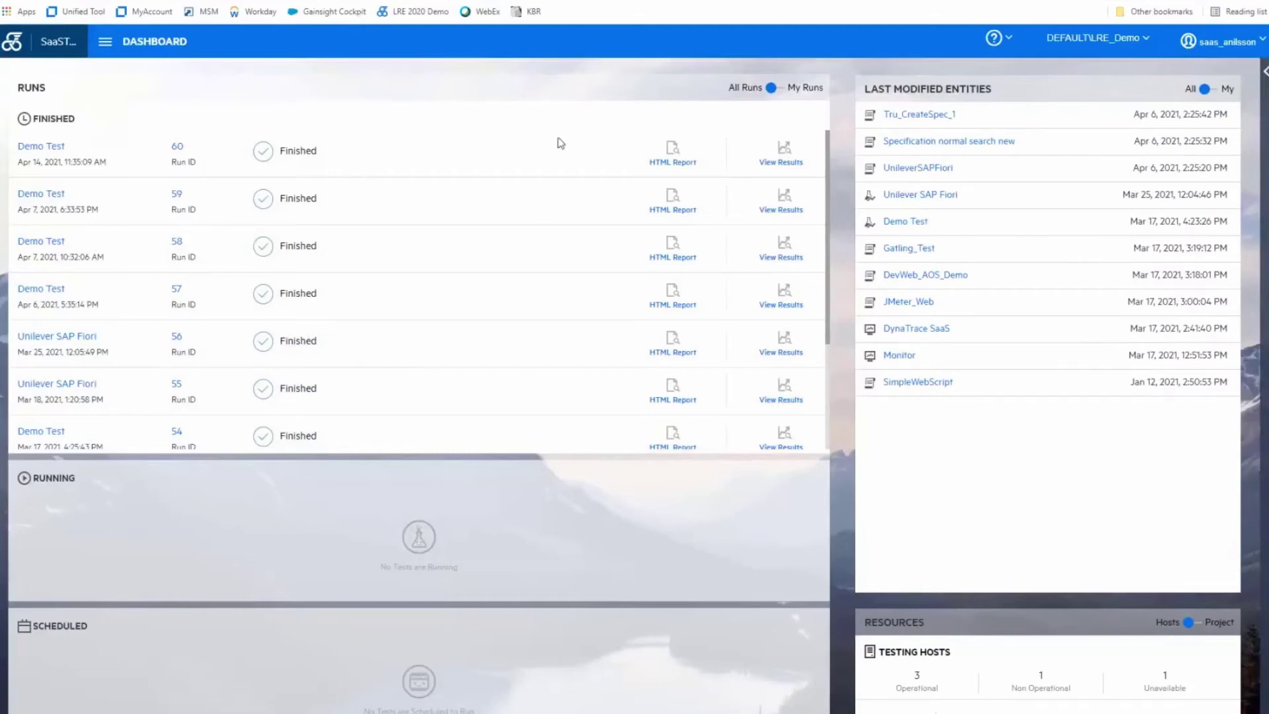
# - View the project's hosts and the list of downloadable applications, and close the list without downloading anything
pyautogui.click(105, 45)
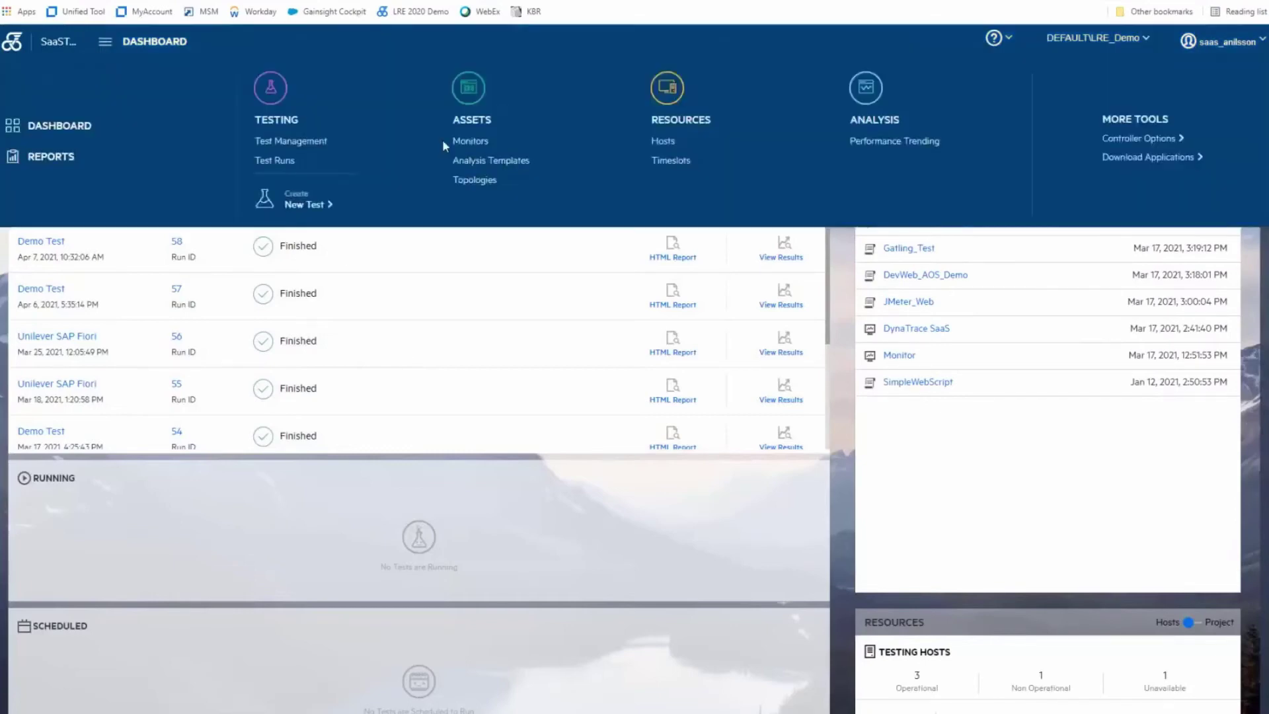
pyautogui.click(661, 147)
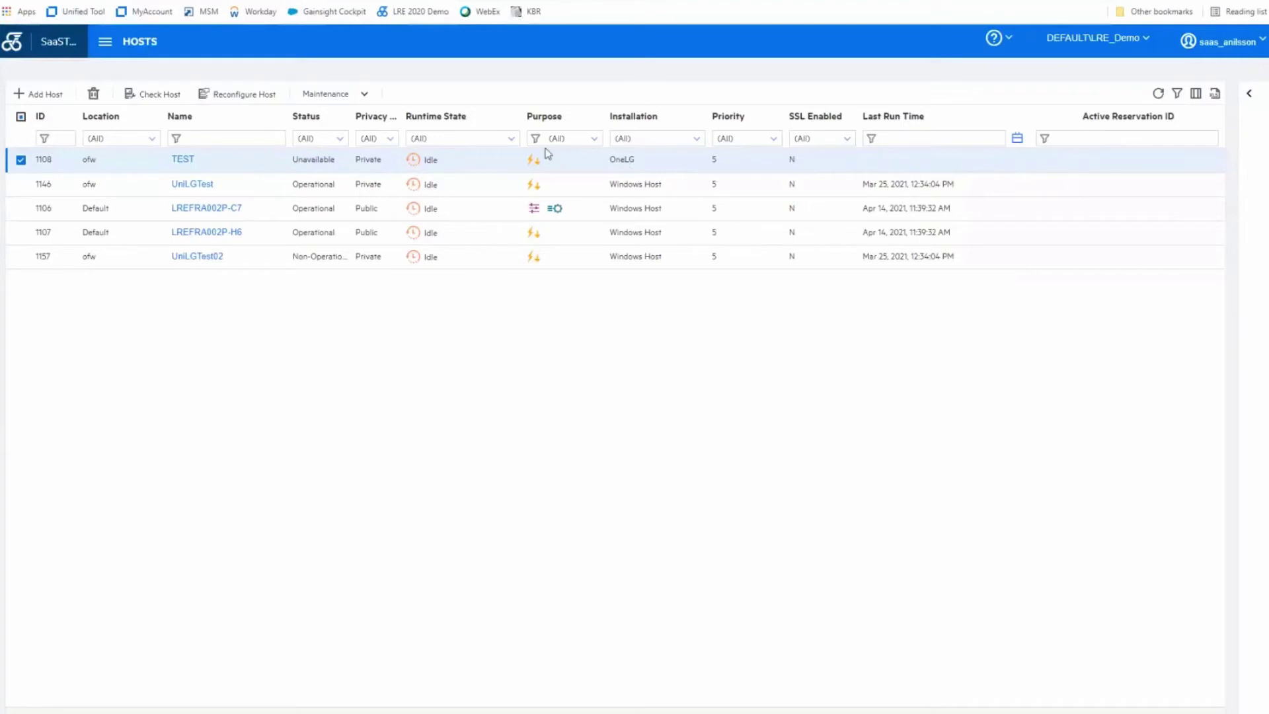
pyautogui.click(104, 45)
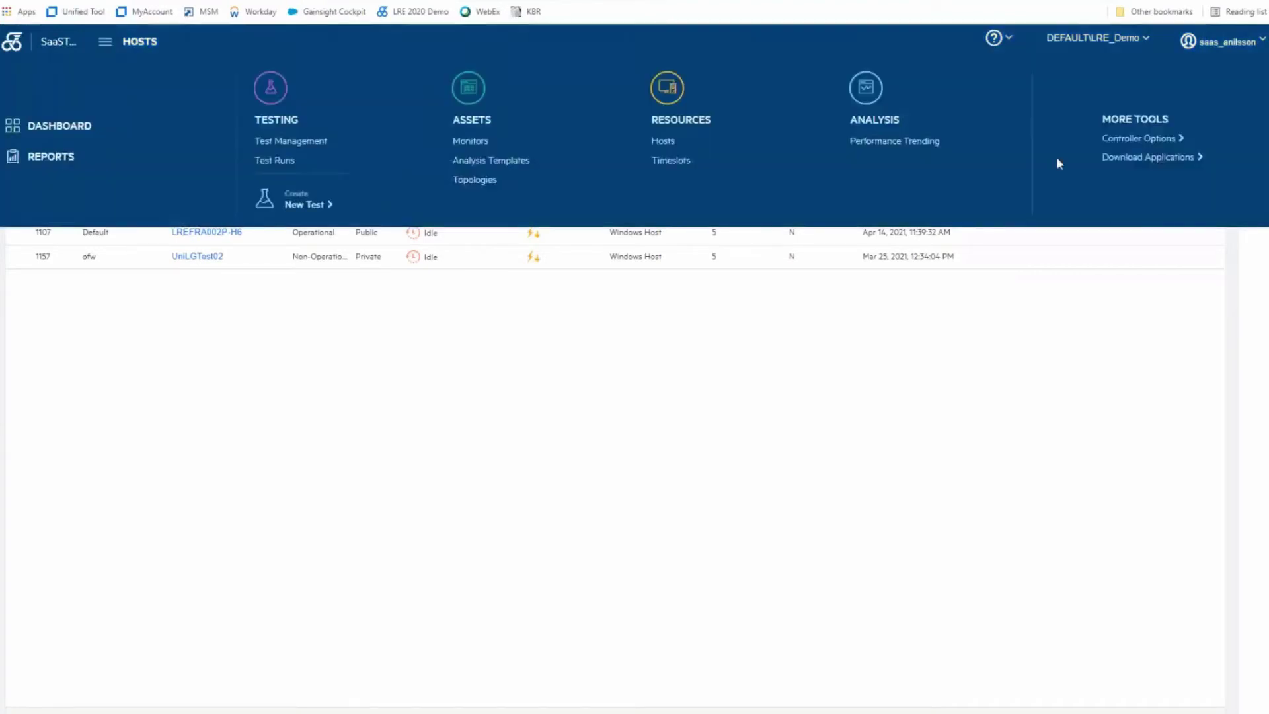
pyautogui.click(1133, 165)
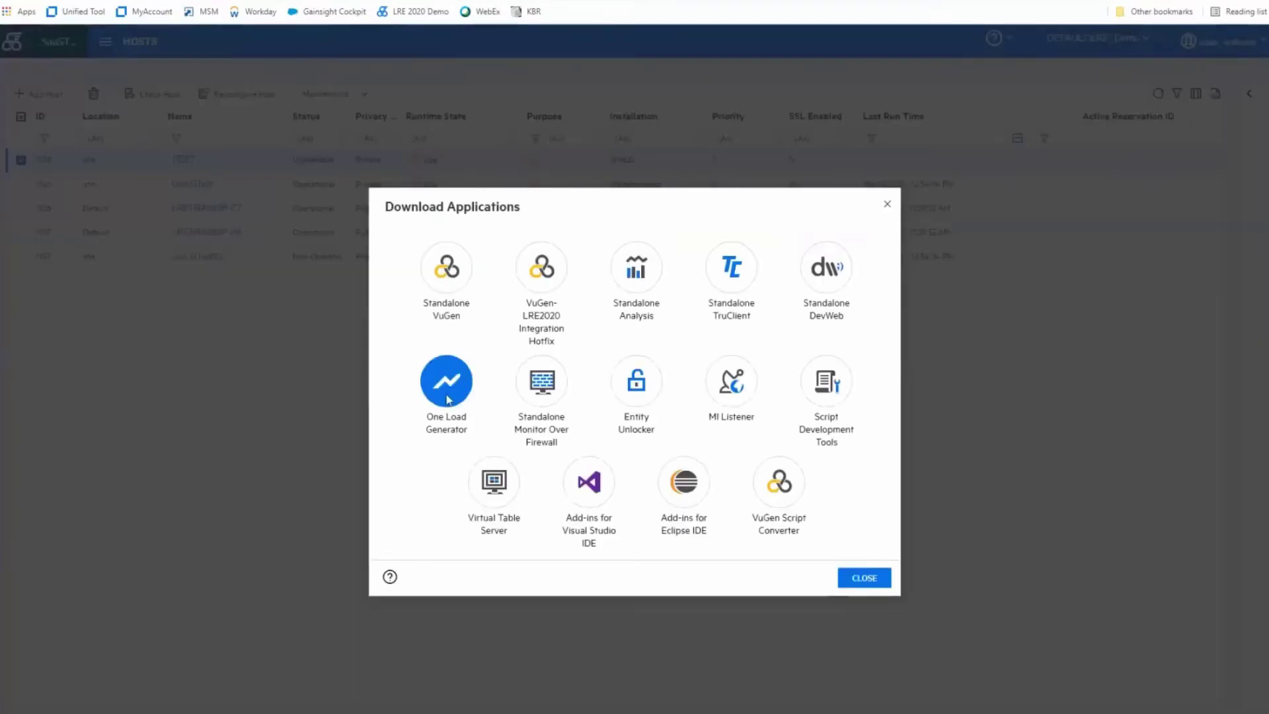
pyautogui.click(864, 578)
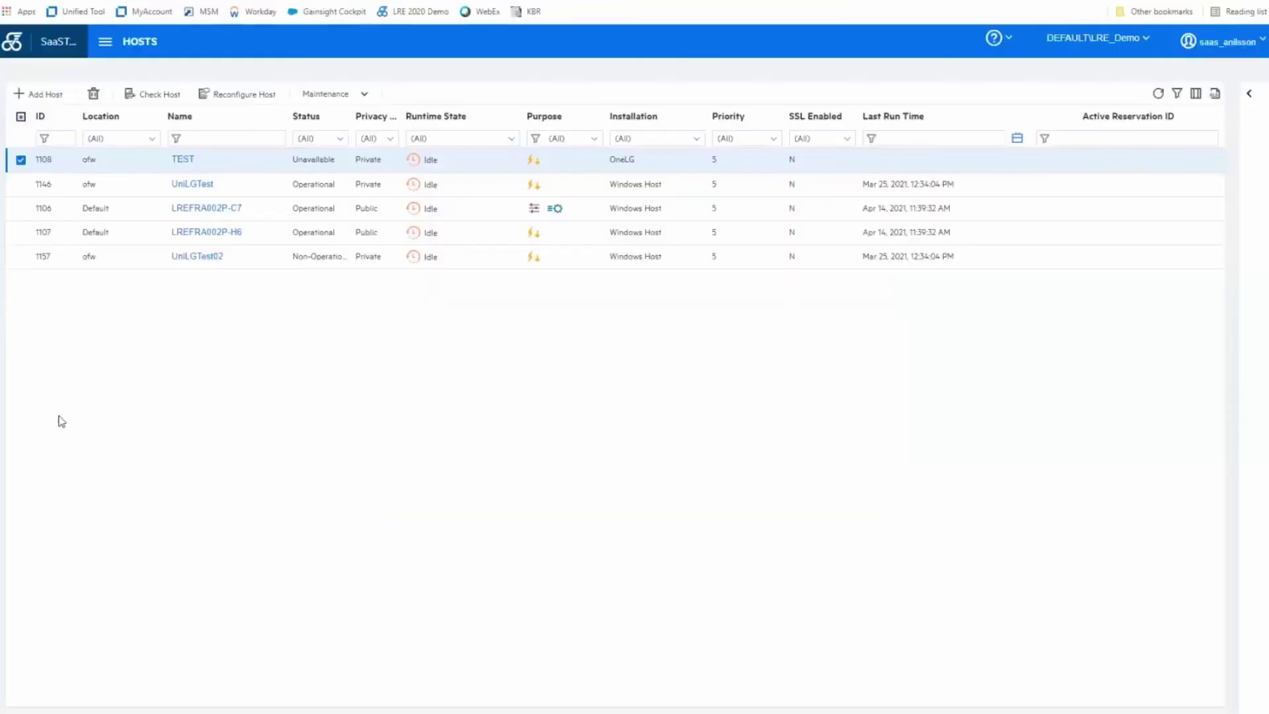
# - View the project's monitor assets and go to Test Management to see its tests and scripts
pyautogui.click(106, 45)
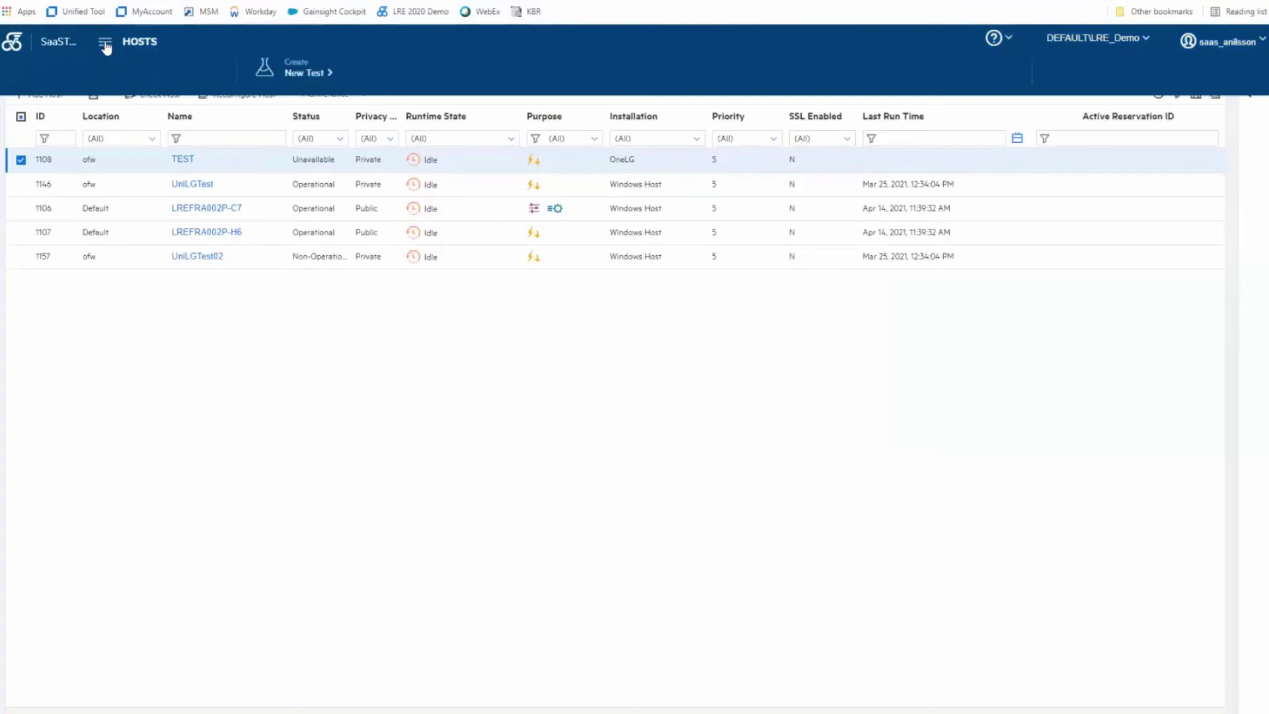
pyautogui.click(481, 149)
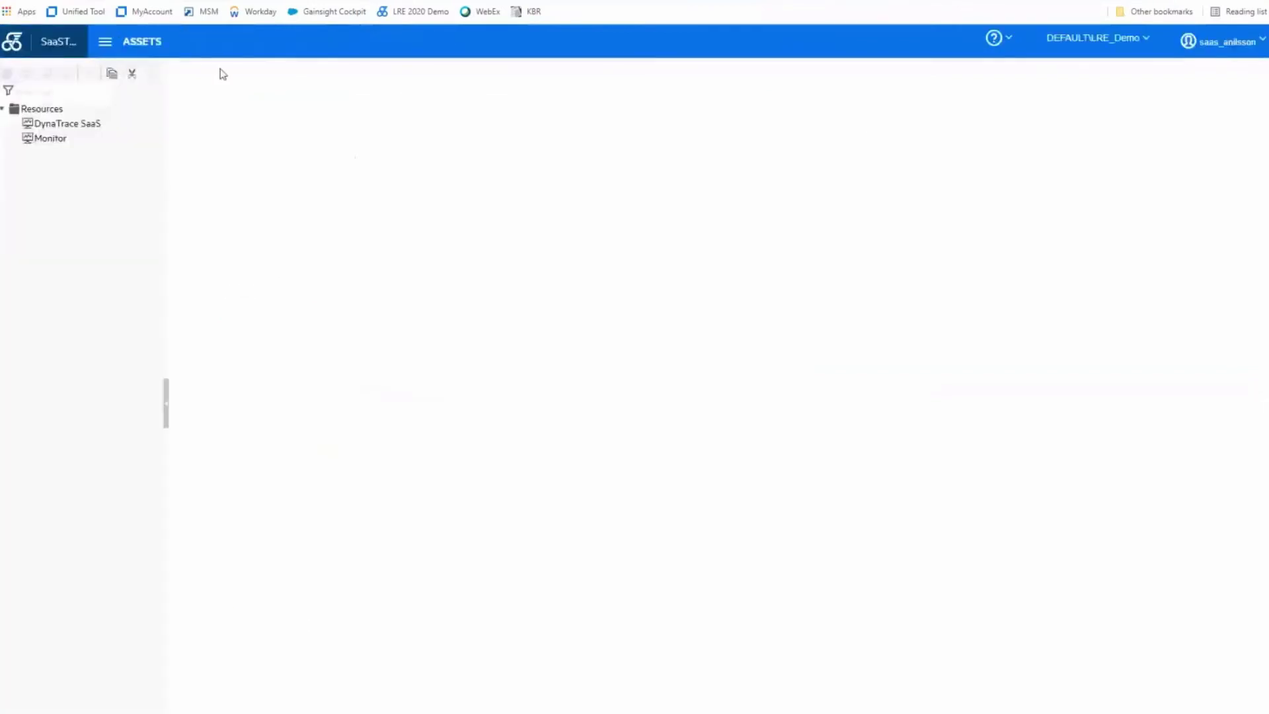
pyautogui.click(111, 46)
pyautogui.click(286, 143)
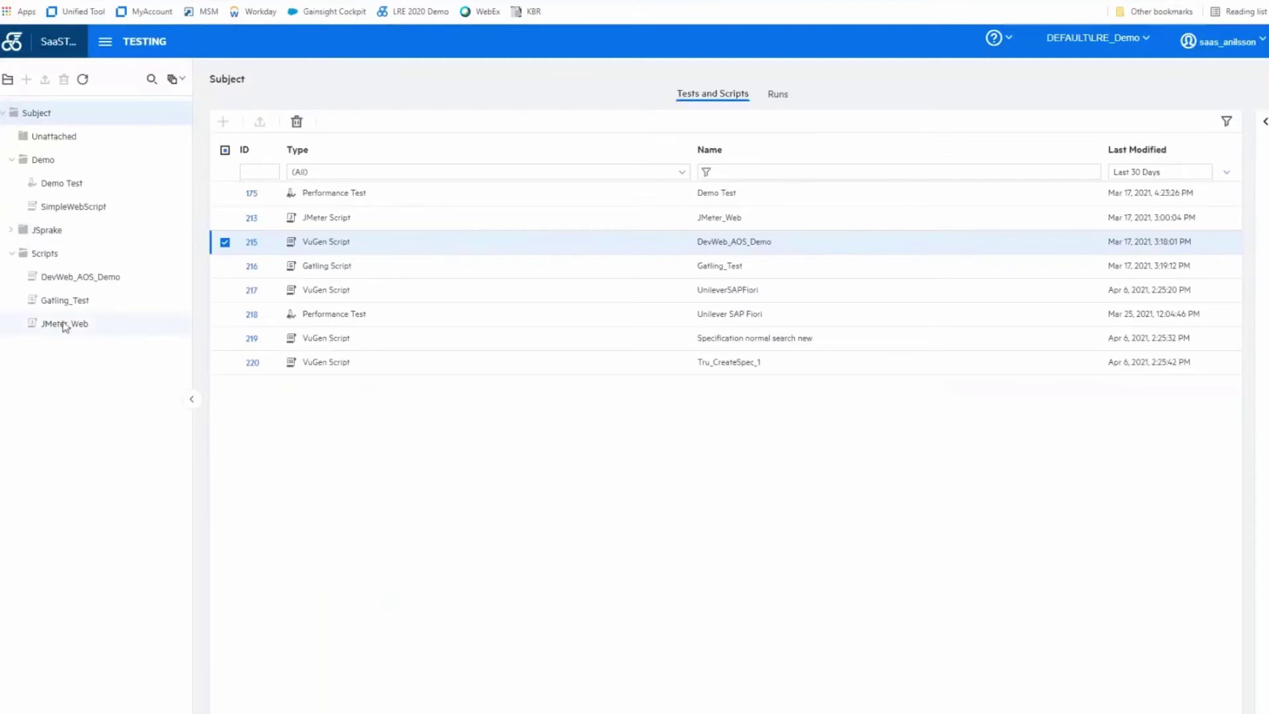
# - View the JMeter_Web script and the Action.c code of SimpleWebScript
pyautogui.click(64, 324)
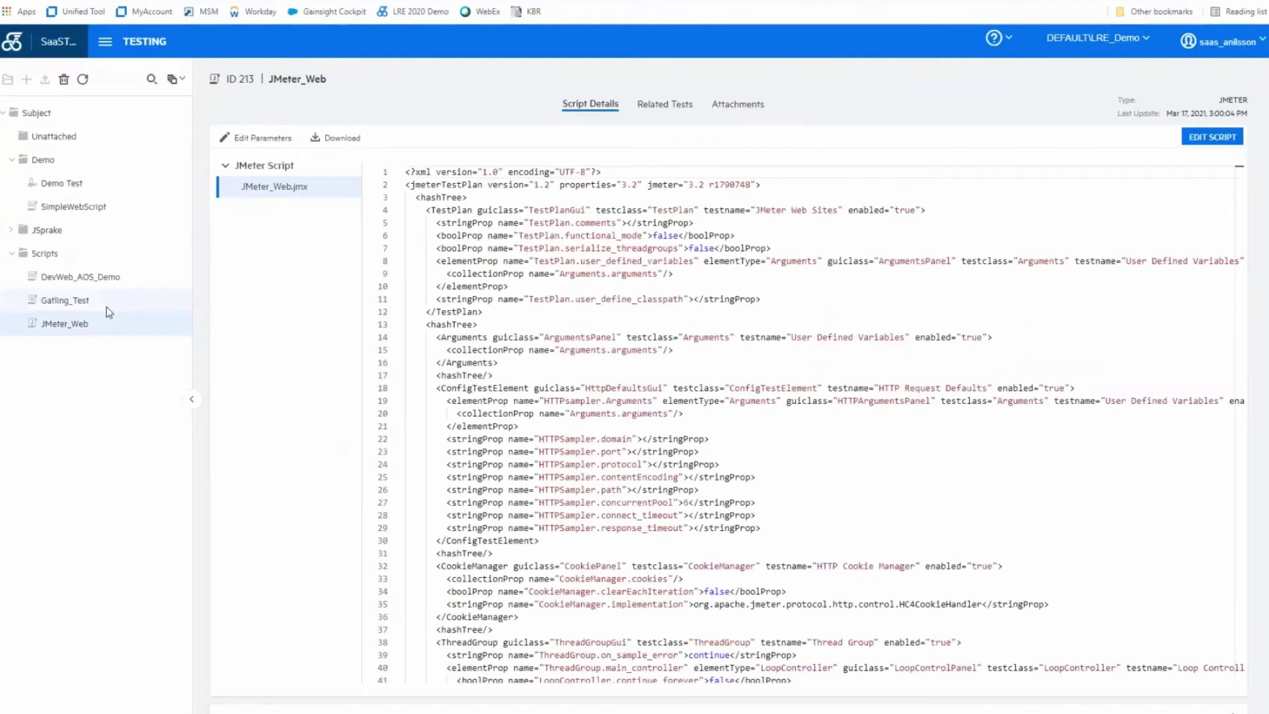
pyautogui.click(84, 207)
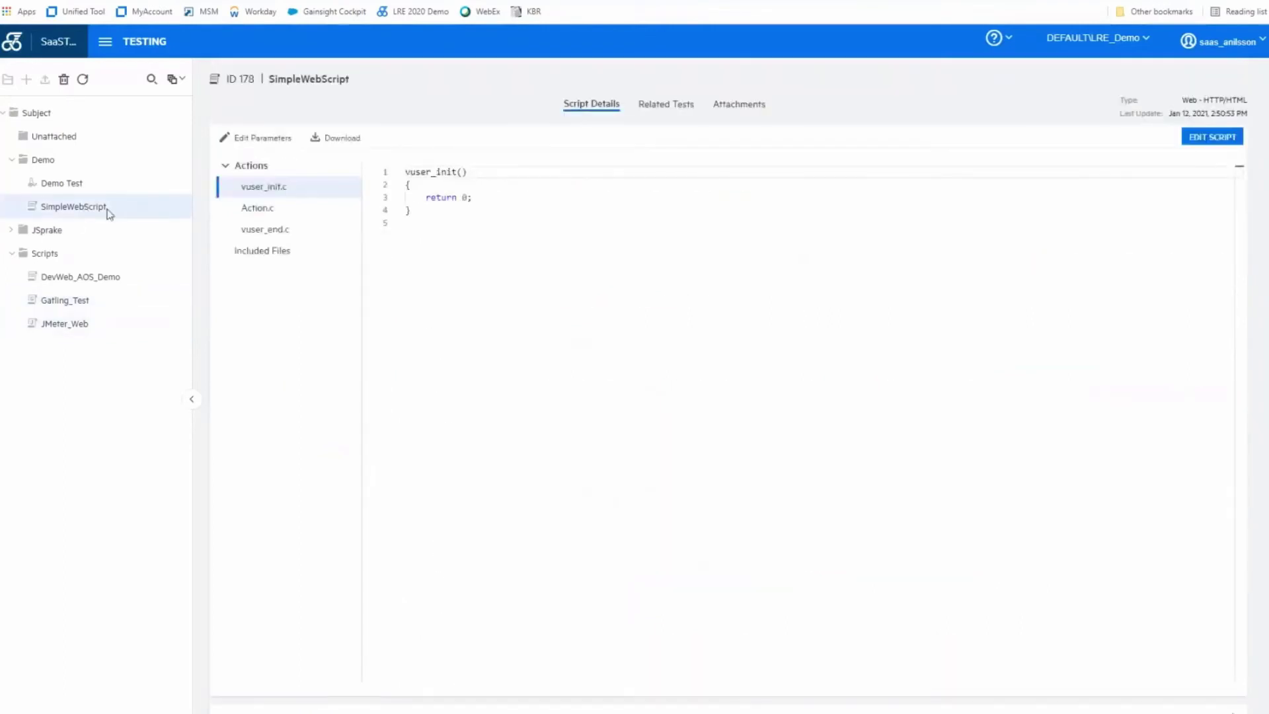
pyautogui.click(264, 209)
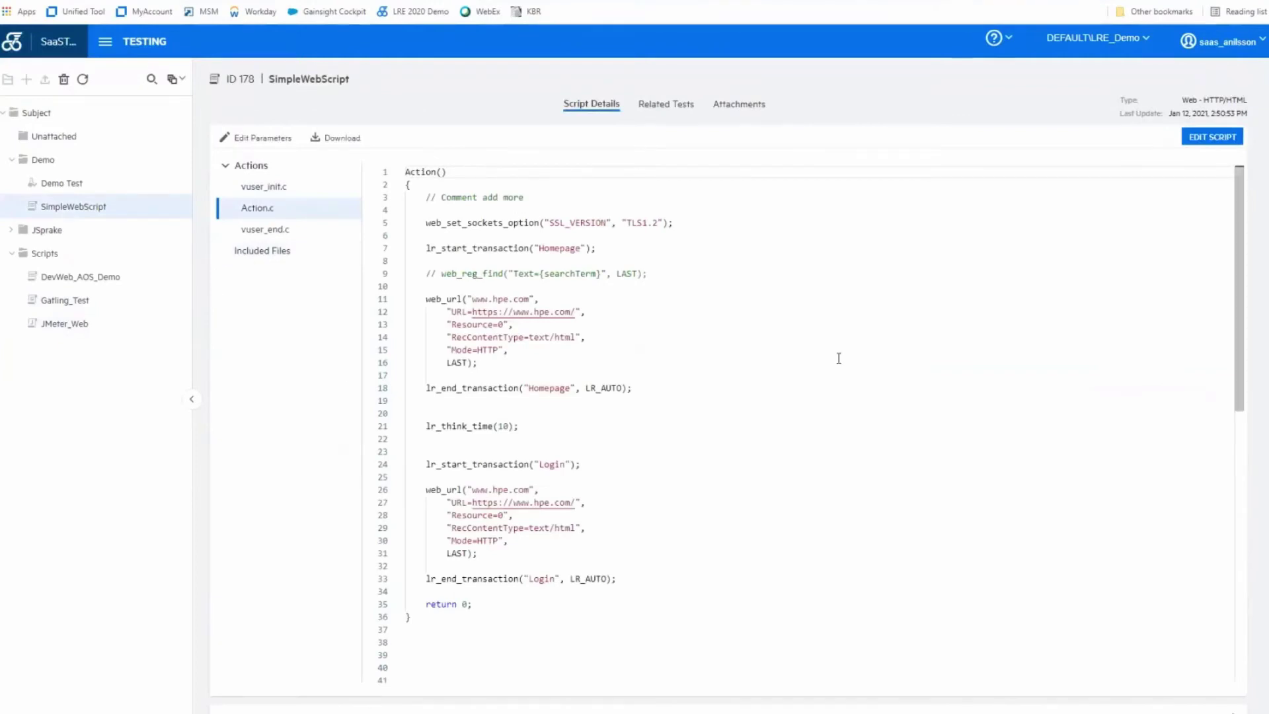
# - Open SimpleWebScript's Action.c for editing and shorten the comment on line 3 to "// Comment"
pyautogui.click(1212, 139)
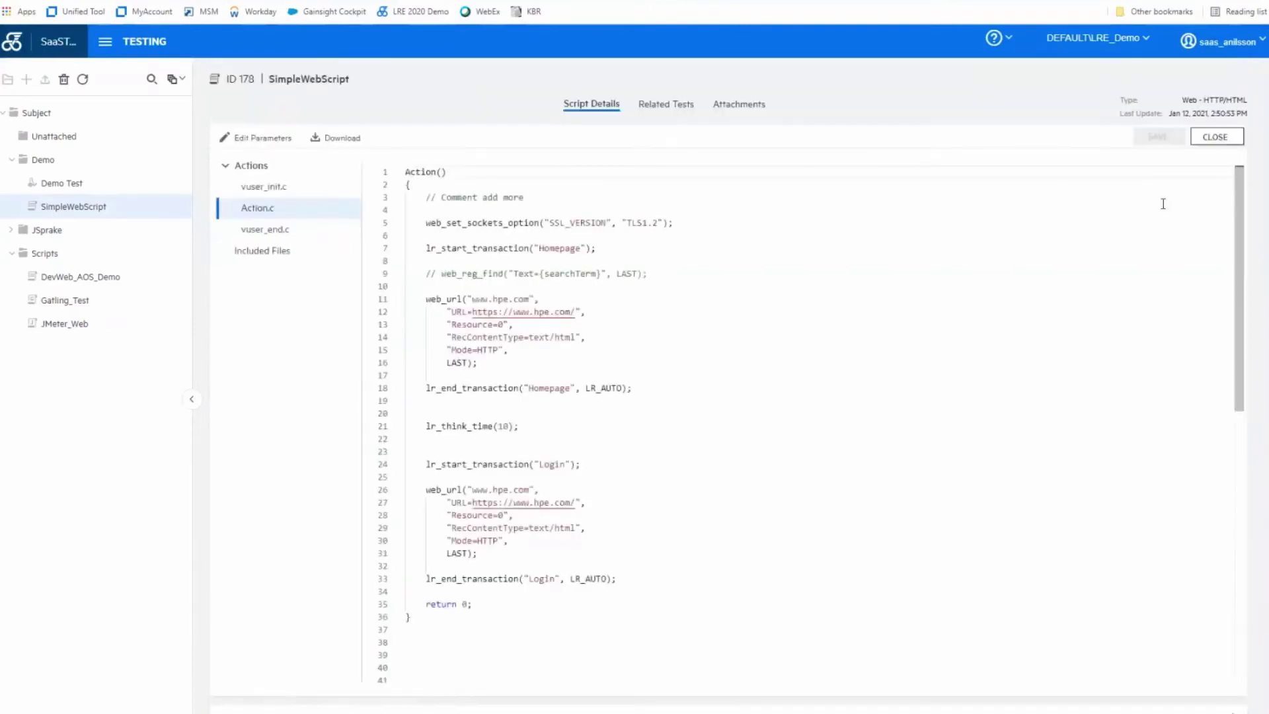
pyautogui.click(480, 199)
pyautogui.moveTo(481, 200); pyautogui.dragTo(524, 198)
pyautogui.press('BackSpace')
pyautogui.press('BackSpace')
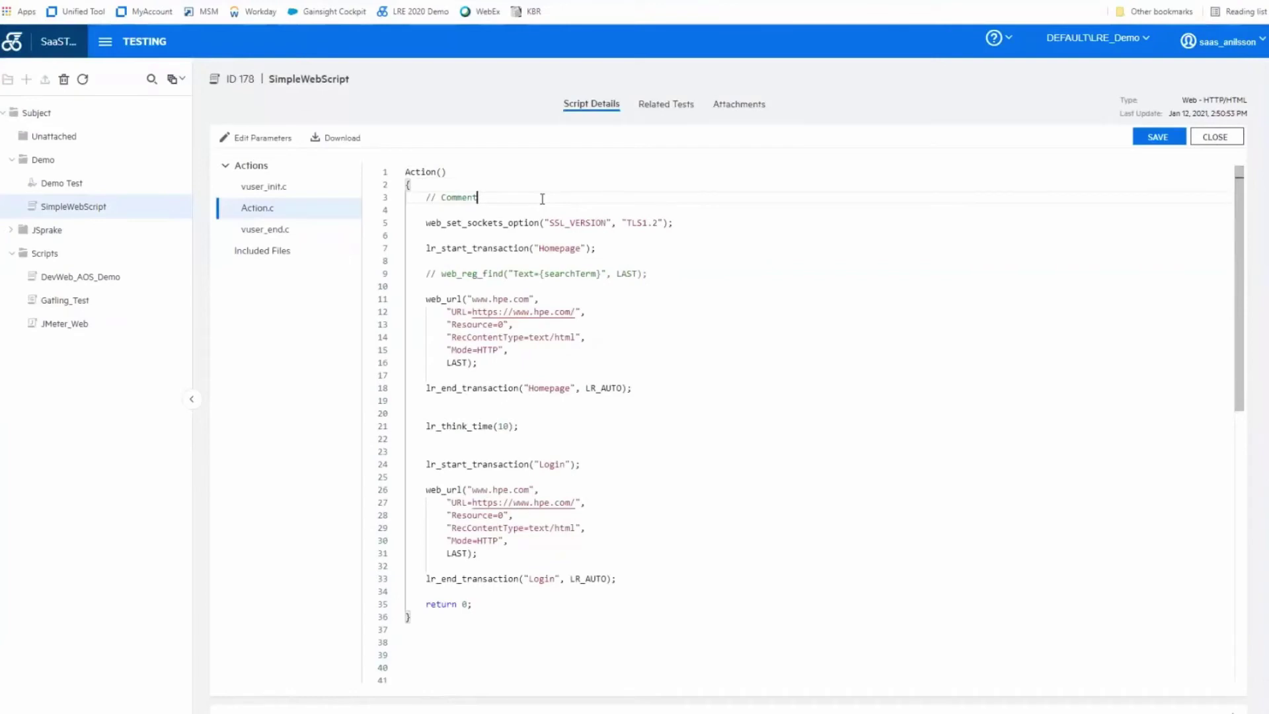
# - Uncomment the web_reg_find line in Action.c and comment it out again with "//"
pyautogui.click(442, 275)
pyautogui.press('BackSpace')
pyautogui.press('BackSpace')
pyautogui.press('BackSpace')
pyautogui.click(843, 360)
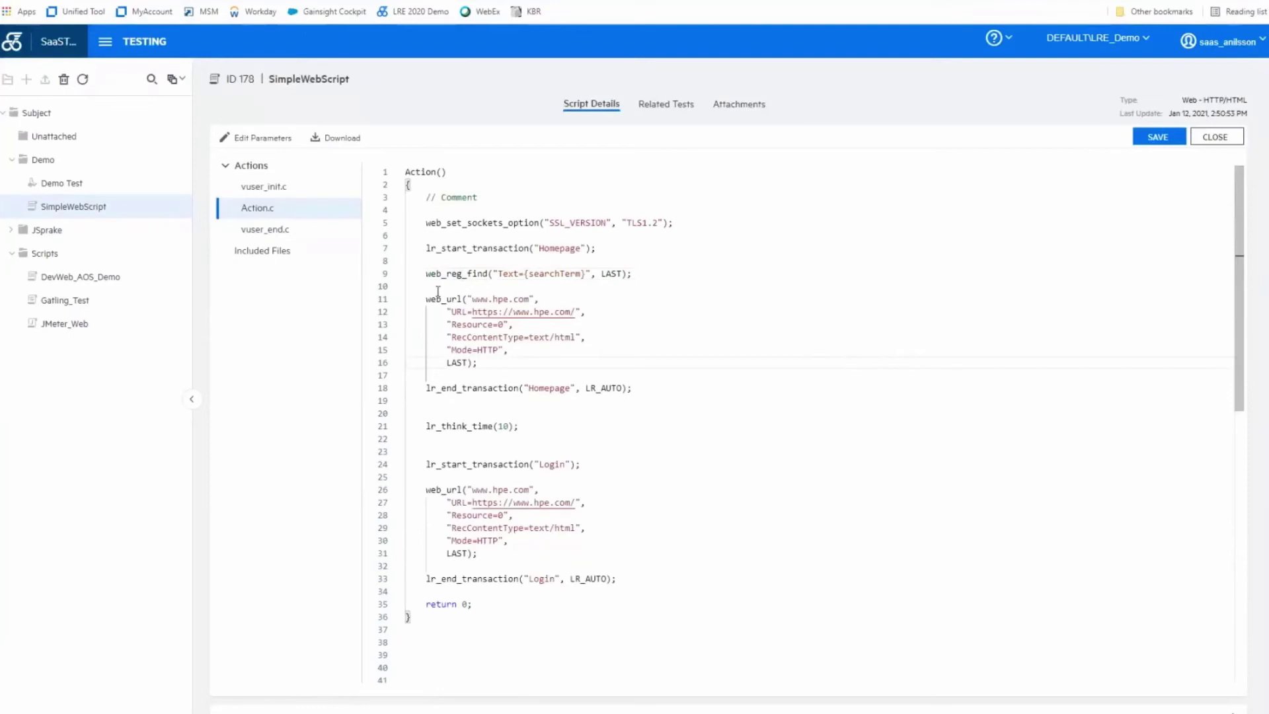
pyautogui.click(427, 274)
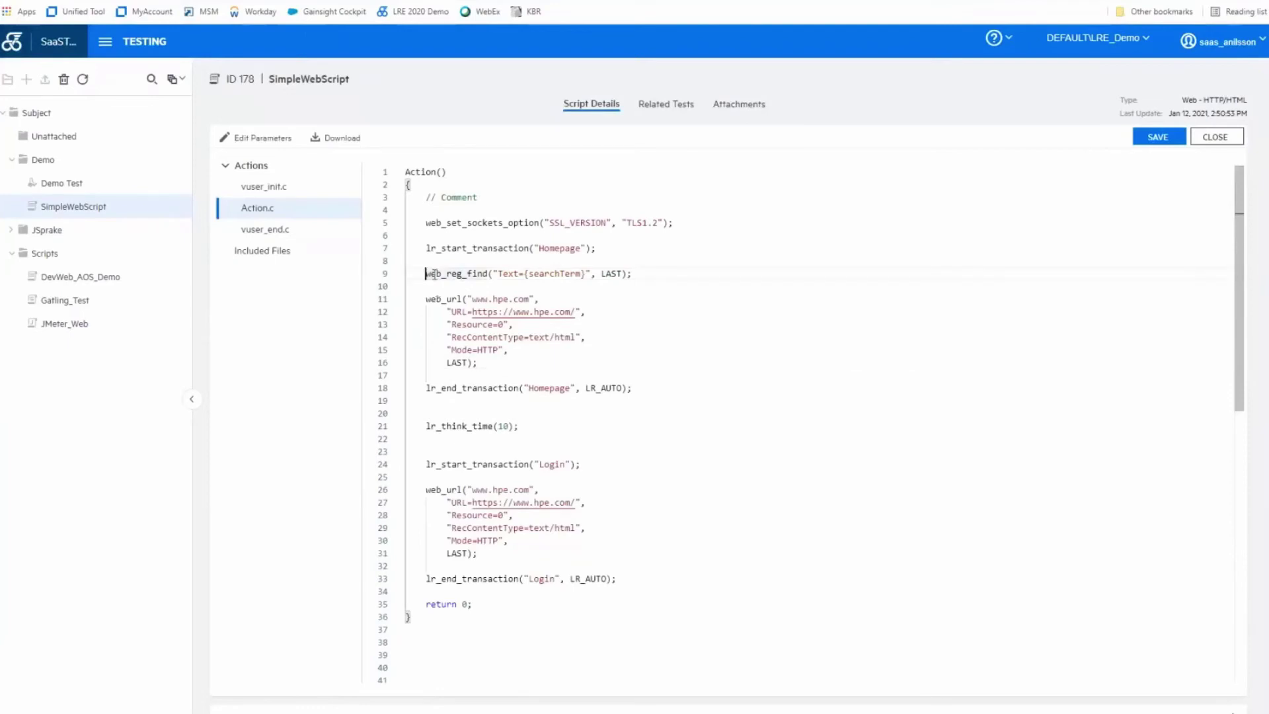
pyautogui.write('//')
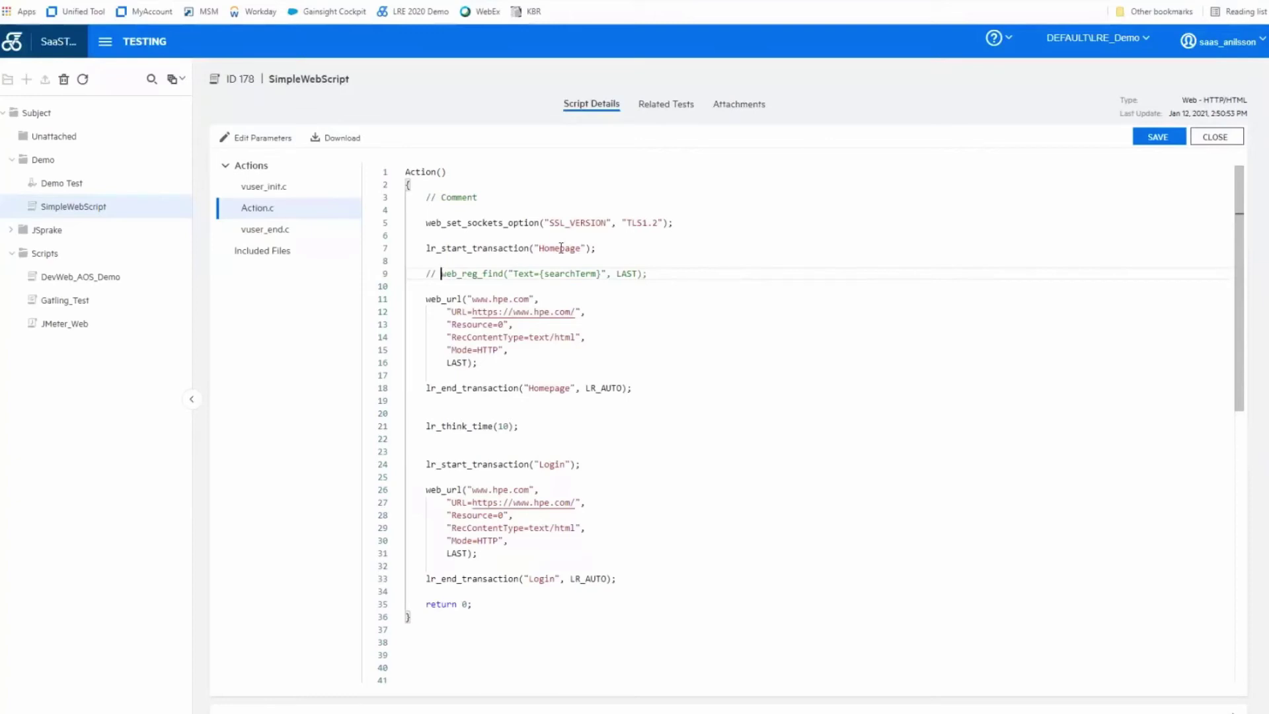
# - Save the edited SimpleWebScript
pyautogui.click(1157, 137)
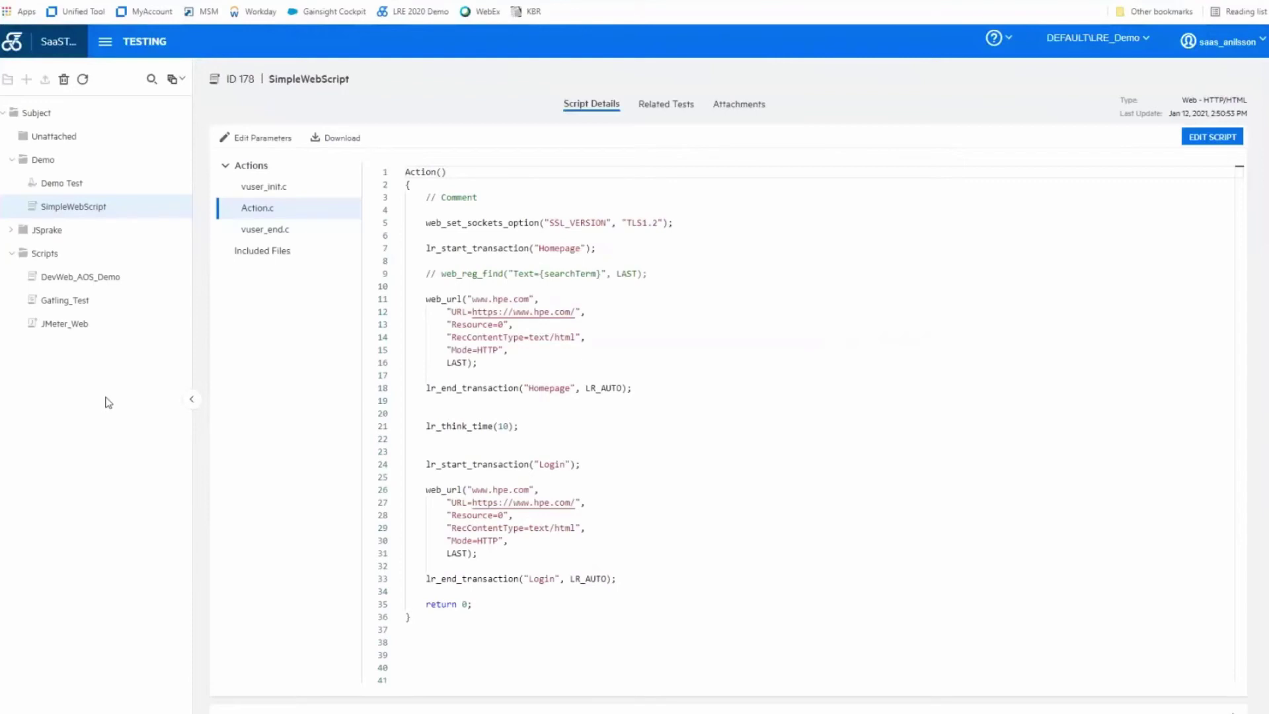
# - View the DevWeb_AOS_Demo script, and review the Demo Test's details and its coded XML definition
pyautogui.click(87, 279)
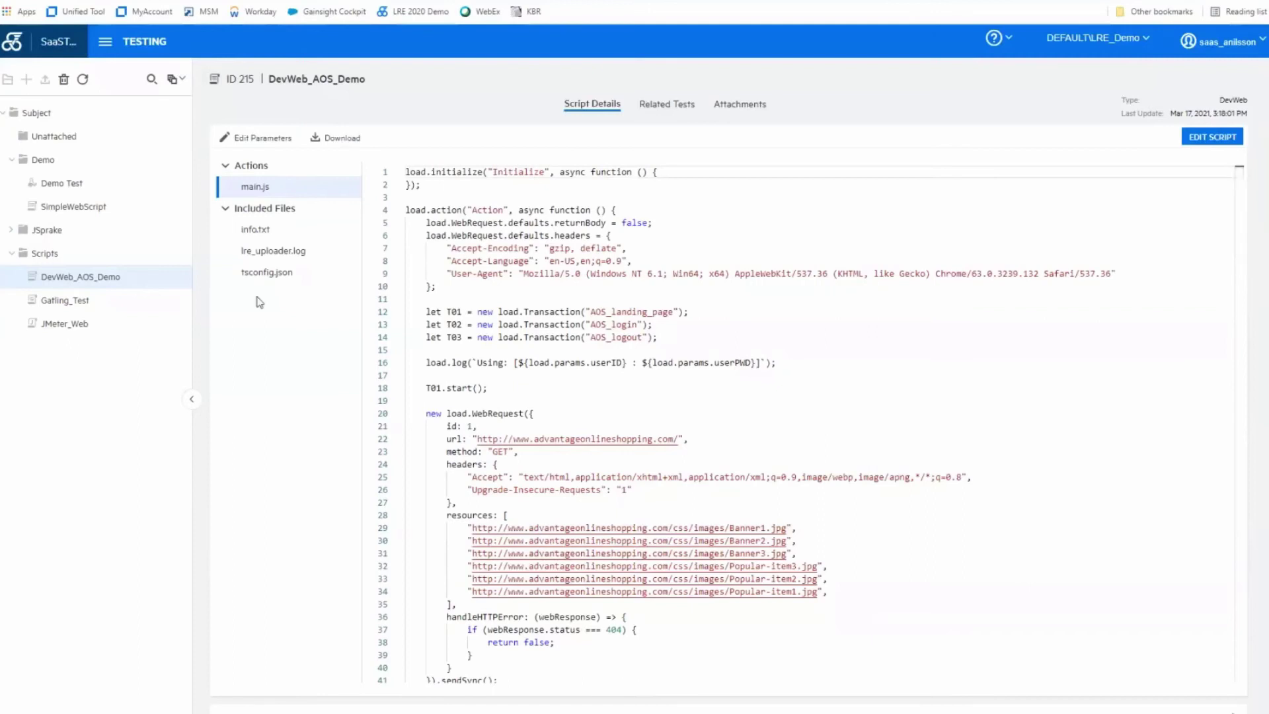
pyautogui.click(75, 188)
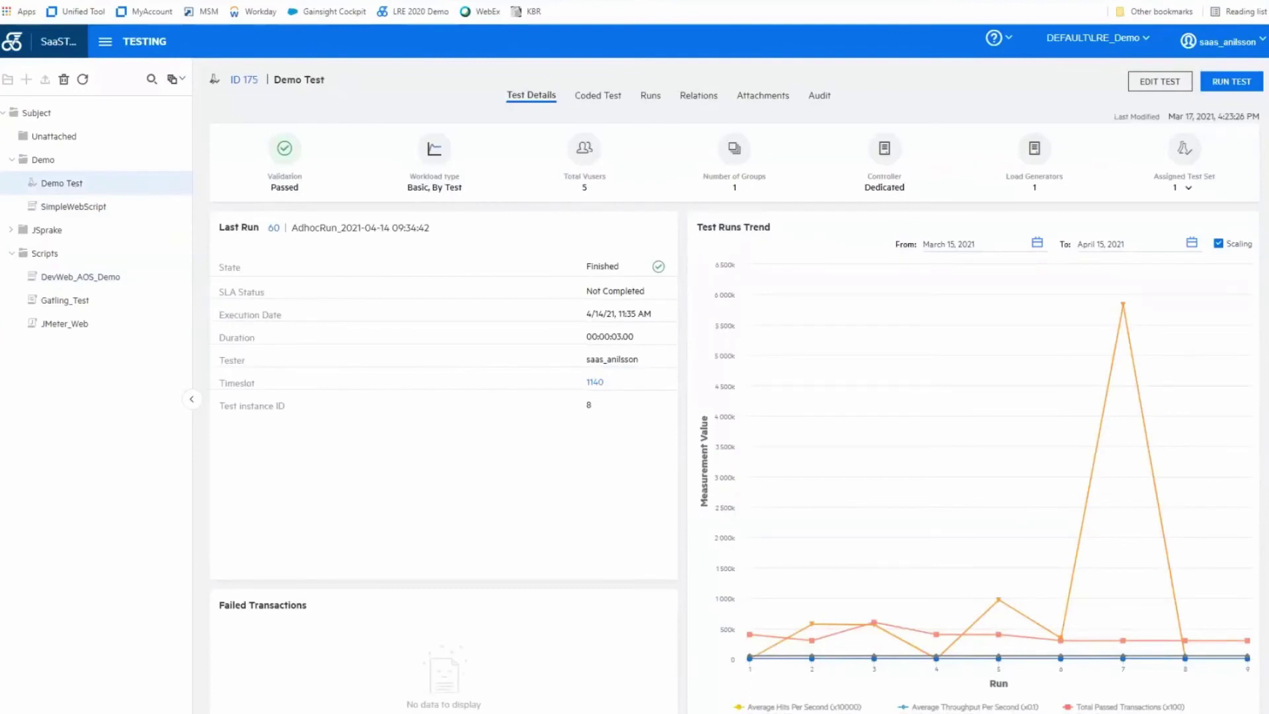
pyautogui.click(610, 96)
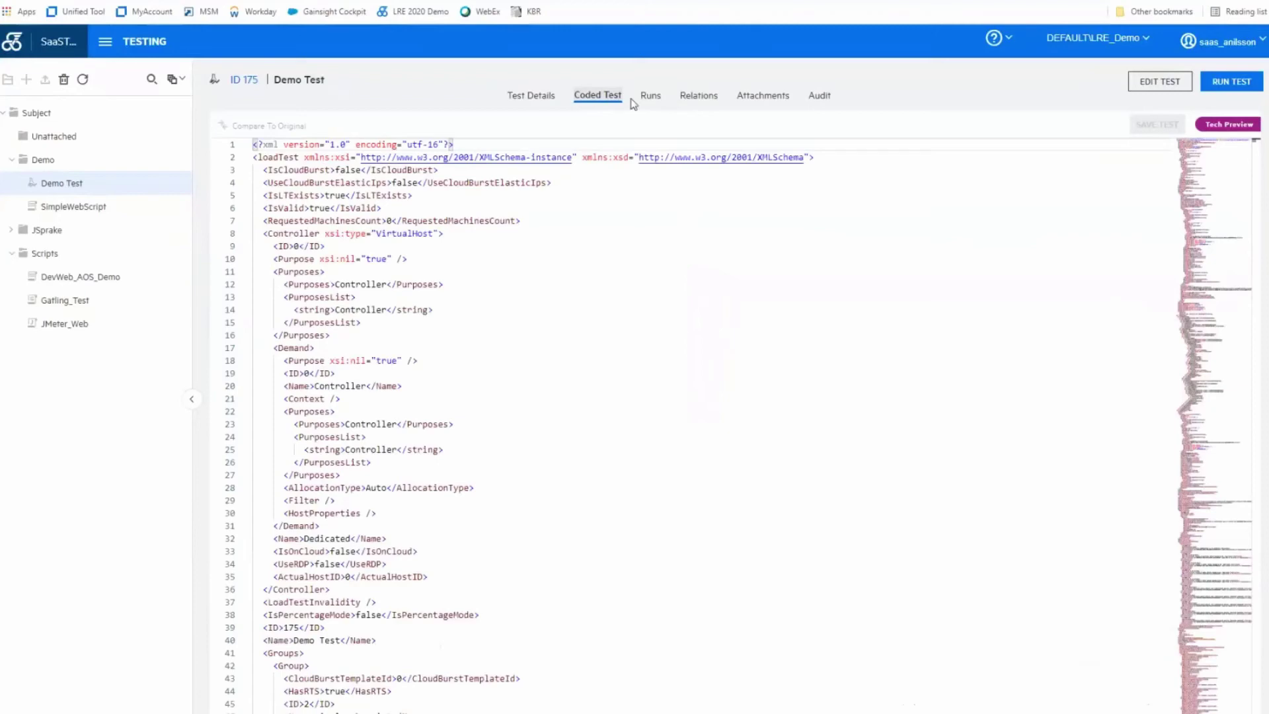
pyautogui.moveTo(1258, 166); pyautogui.dragTo(1258, 368)
pyautogui.scroll(5, 386, 222)
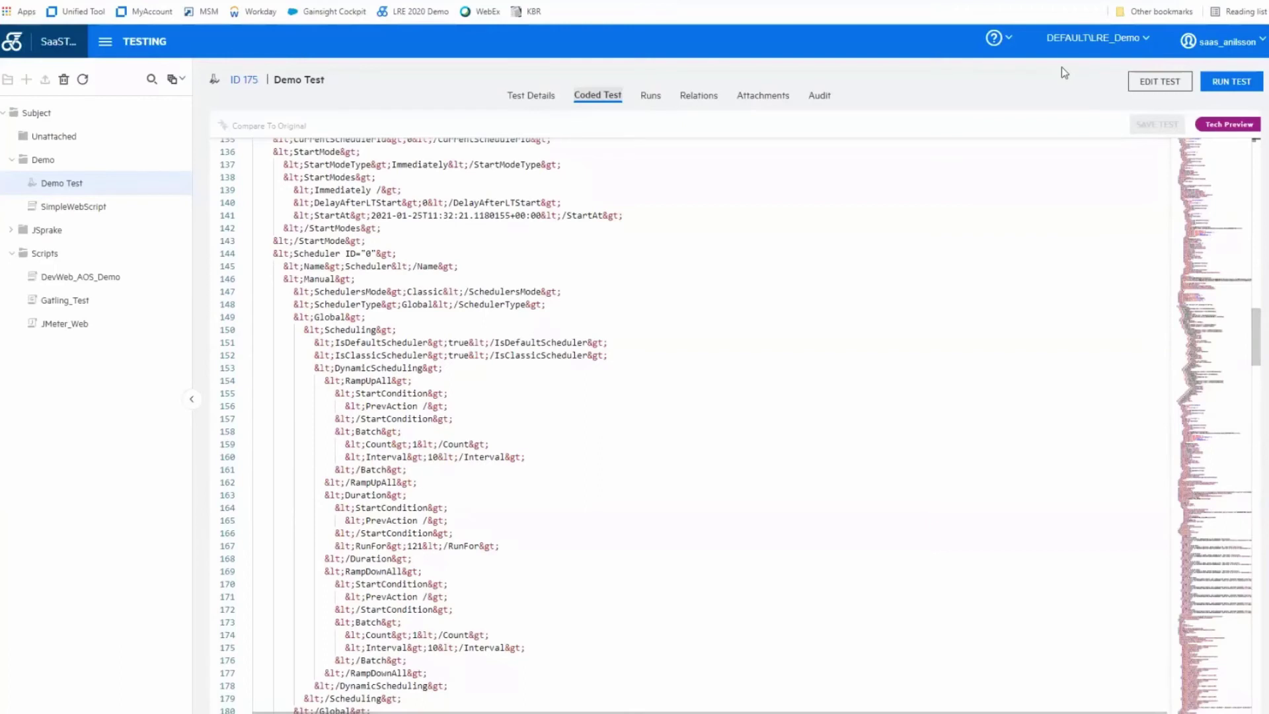
# - Open the Demo Test for editing and review its workload and SLA transaction response time types, leaving APDEX selected
pyautogui.click(1162, 85)
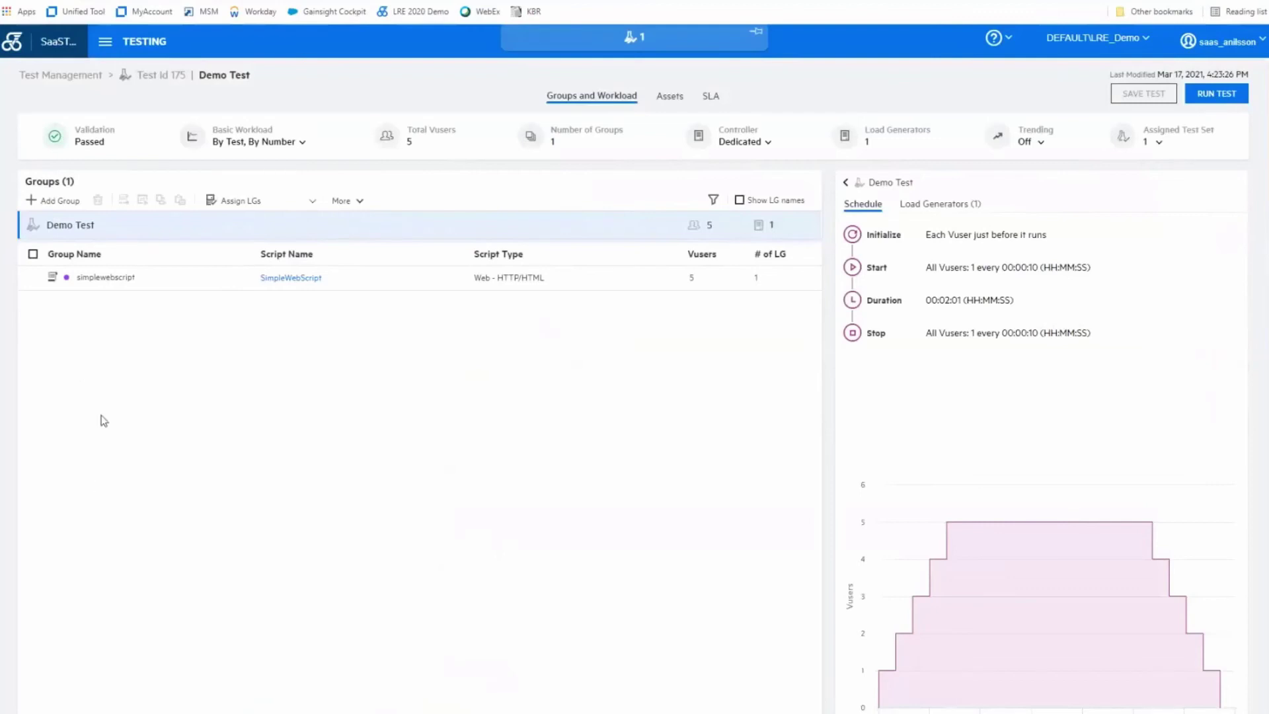
pyautogui.click(712, 98)
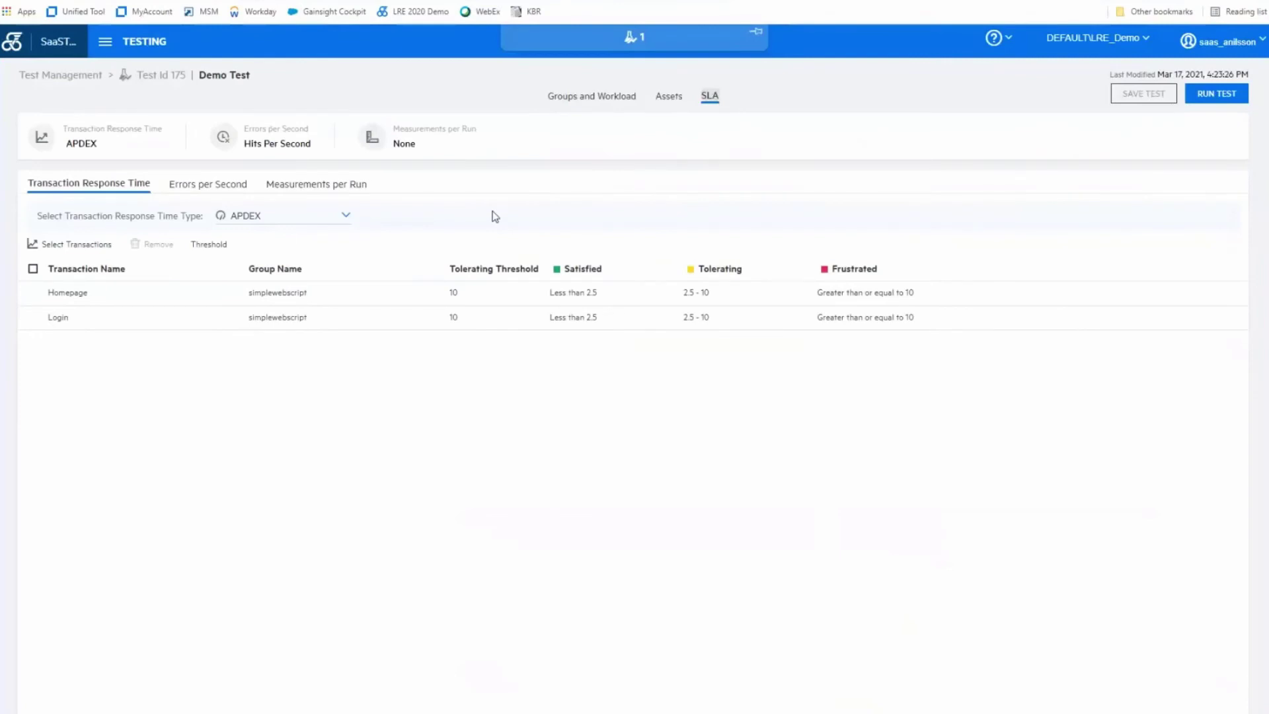
pyautogui.click(345, 217)
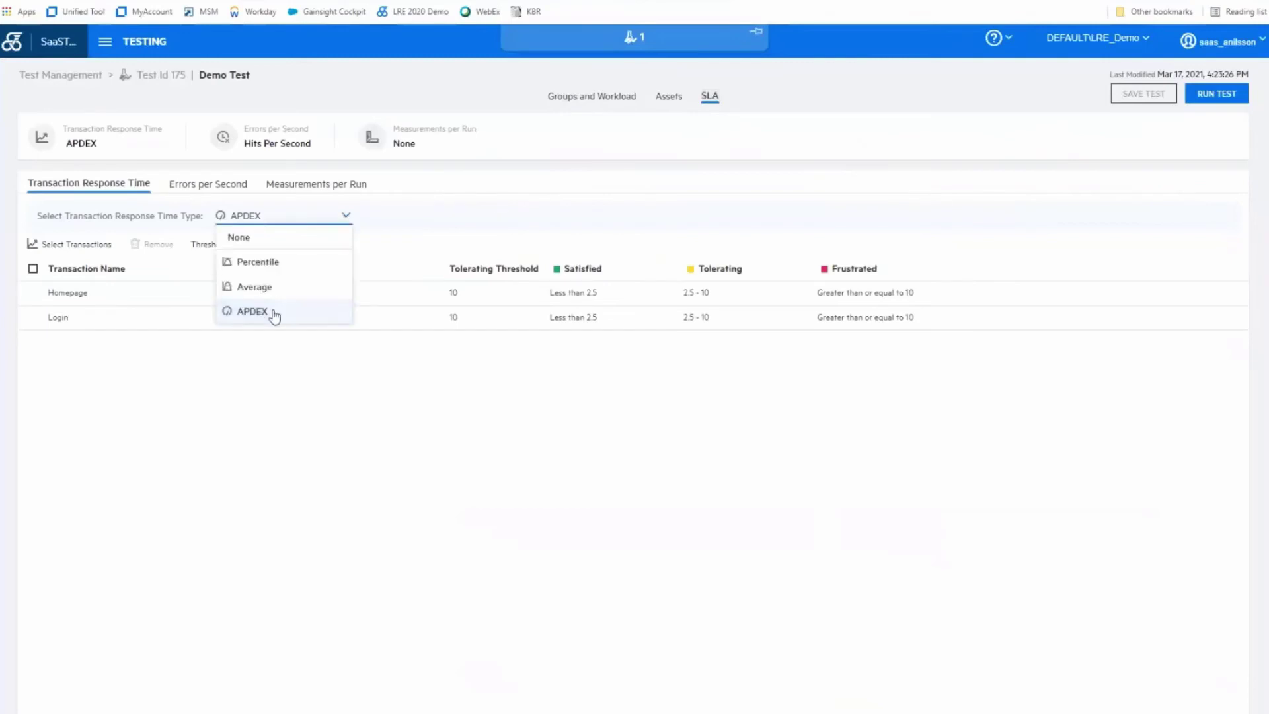
pyautogui.click(322, 409)
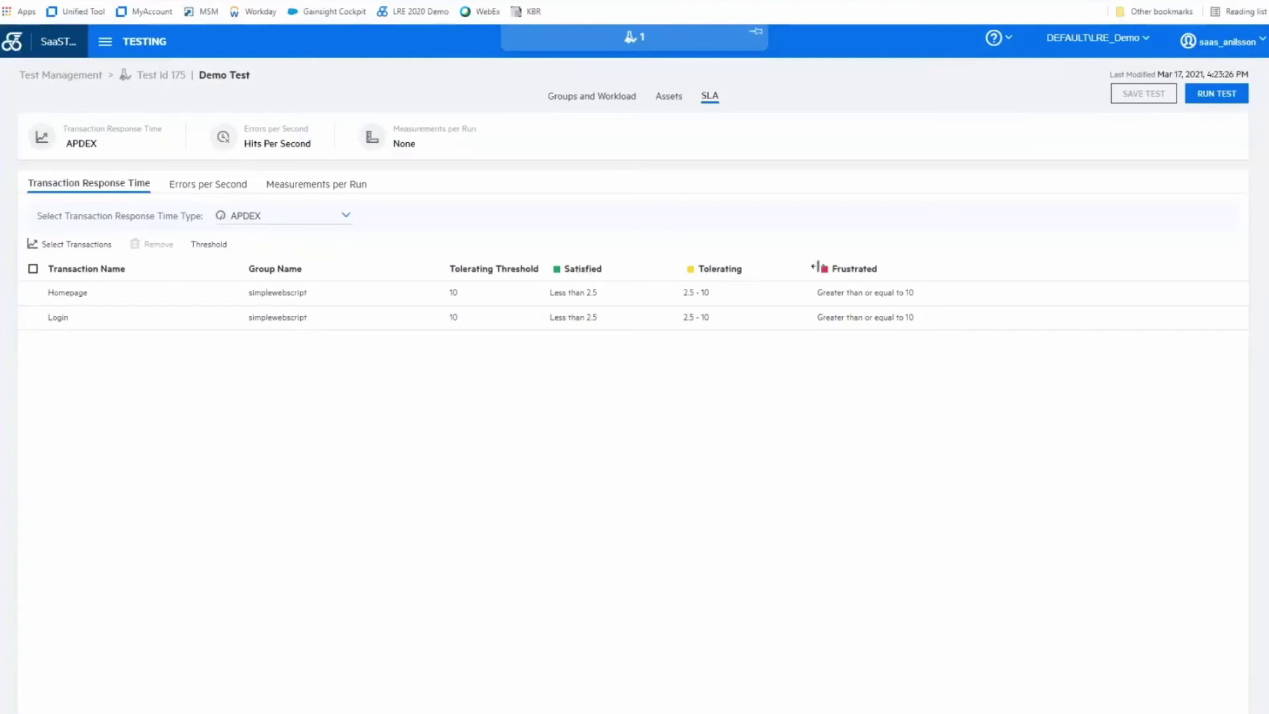
pyautogui.click(347, 216)
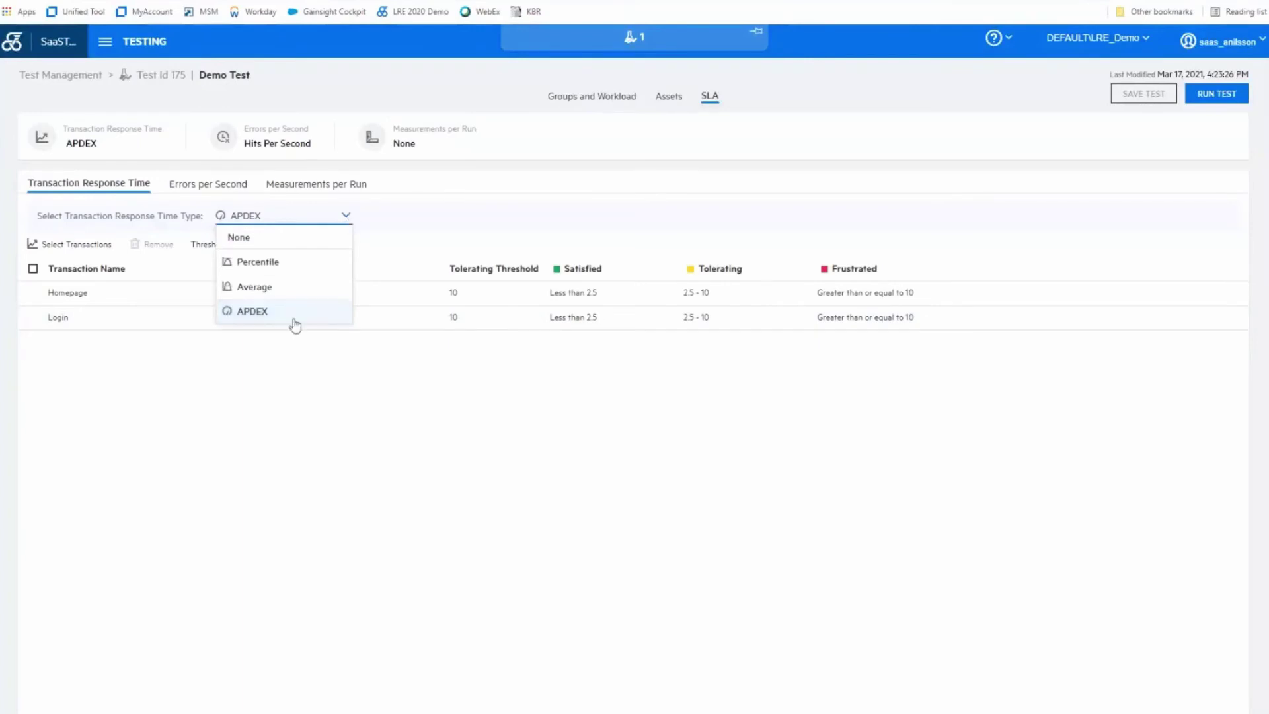
pyautogui.click(339, 451)
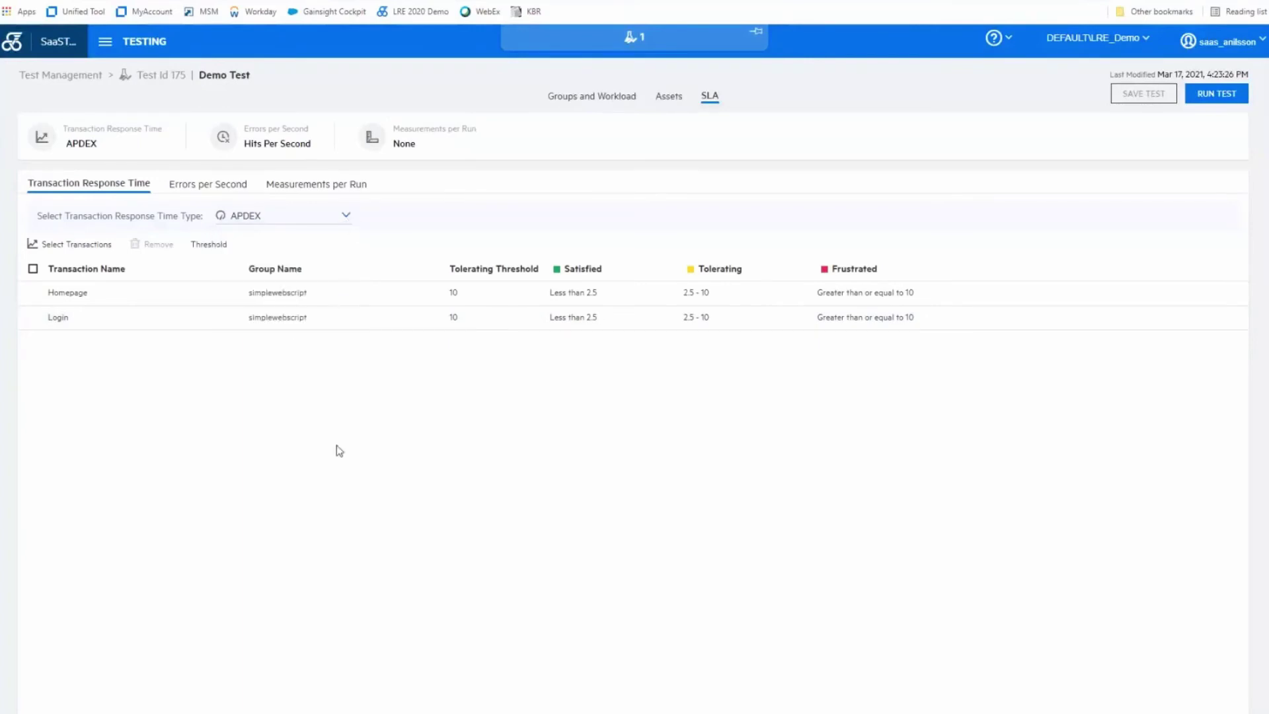
# - Review the Demo Test's assigned monitors and its analysis template options, leaving the default template in place
pyautogui.click(669, 97)
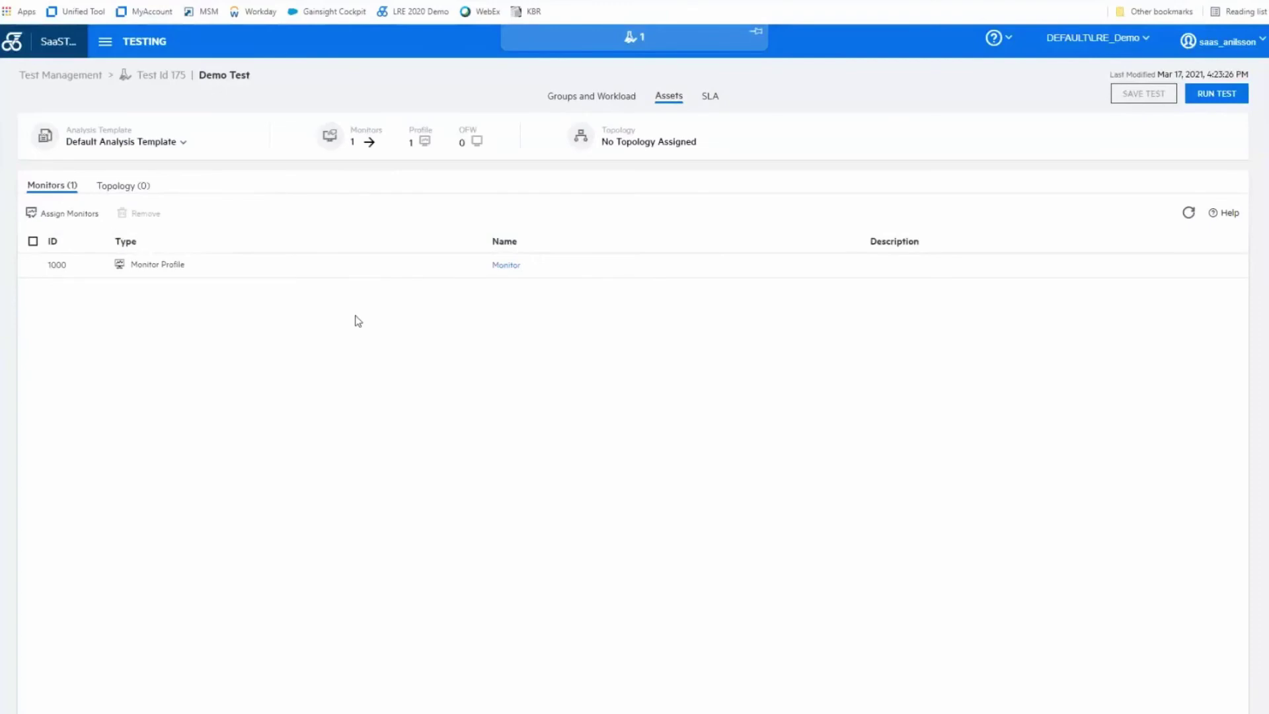
pyautogui.click(183, 146)
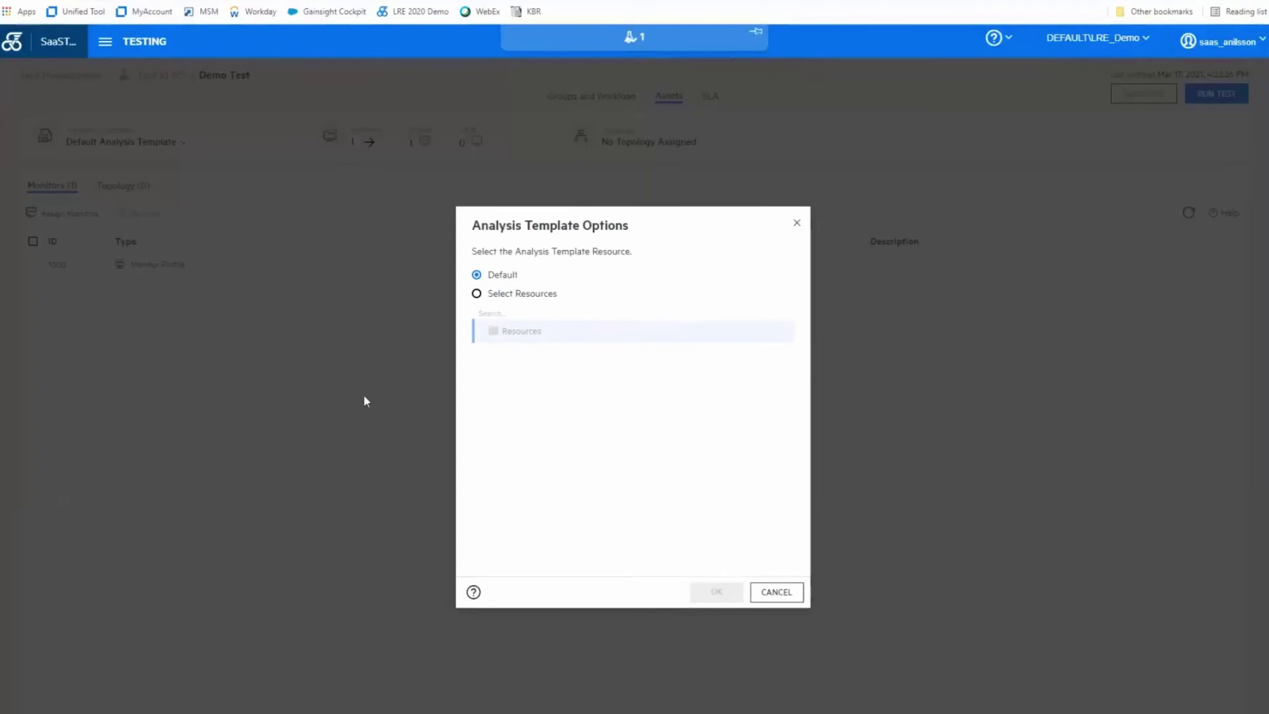
pyautogui.click(778, 593)
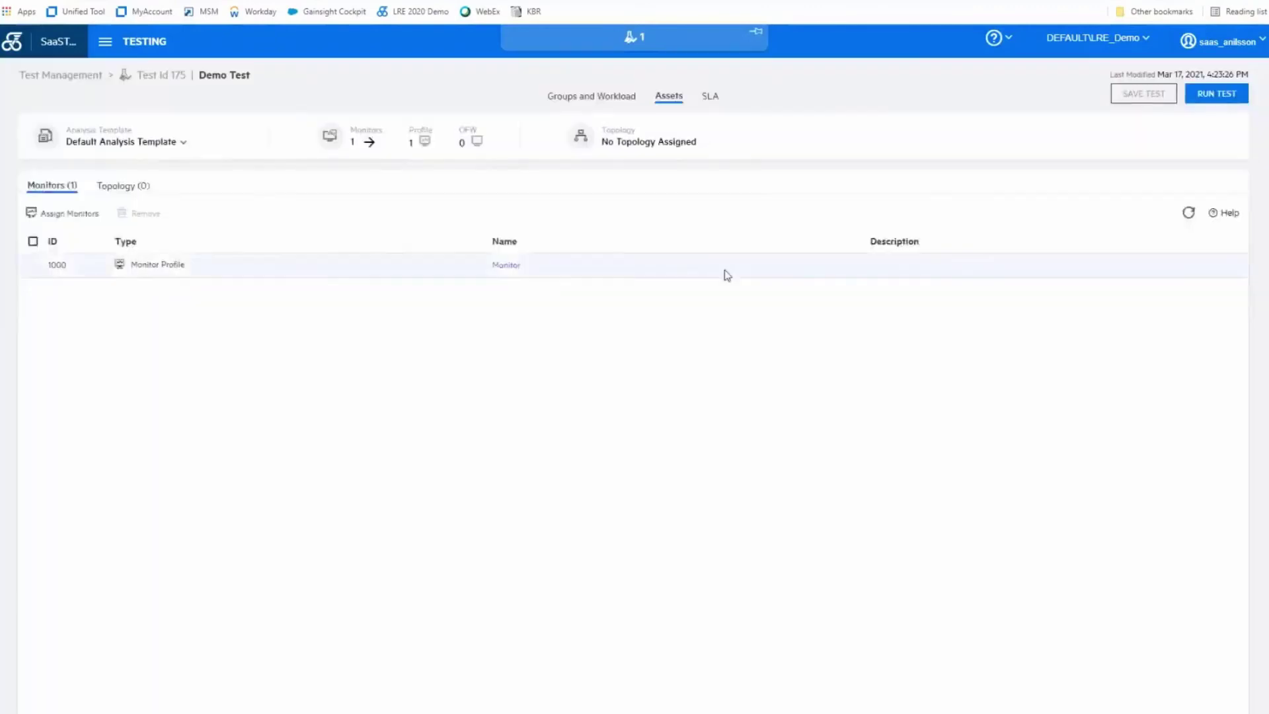
# - Review the Demo Test's workload schedule, its load generators and the options for assigning load generators
pyautogui.click(585, 98)
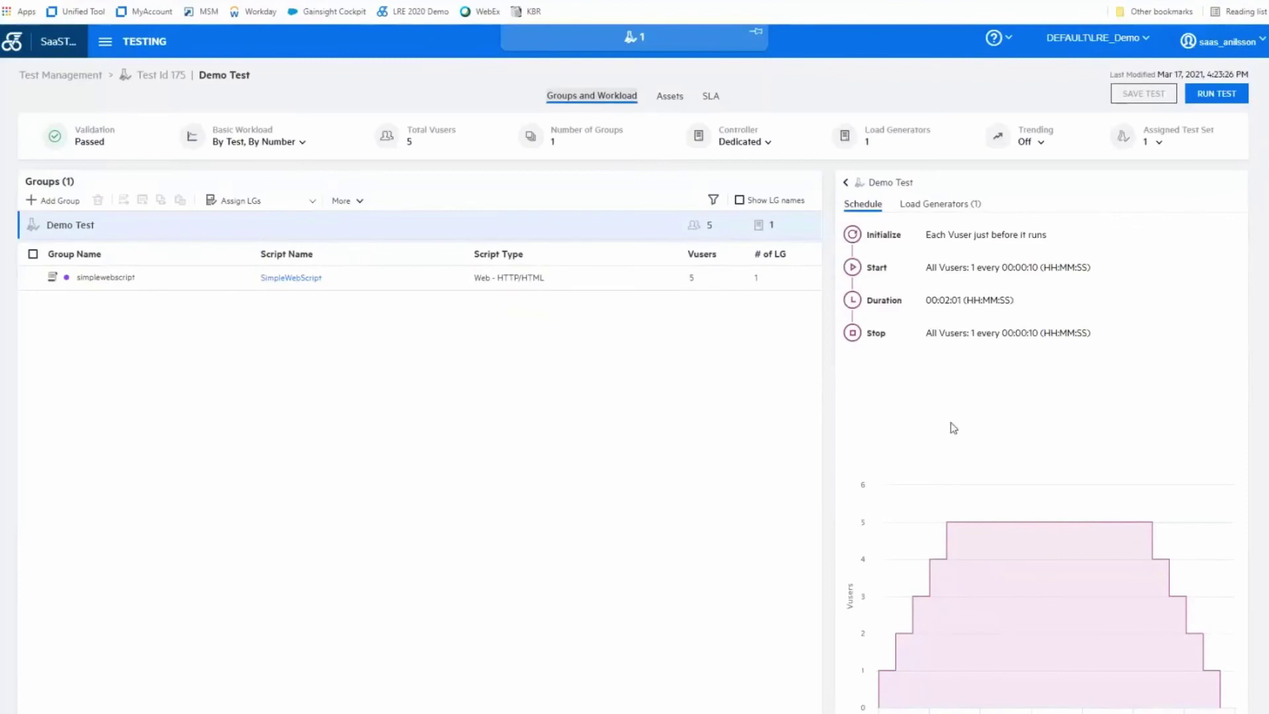
pyautogui.click(946, 205)
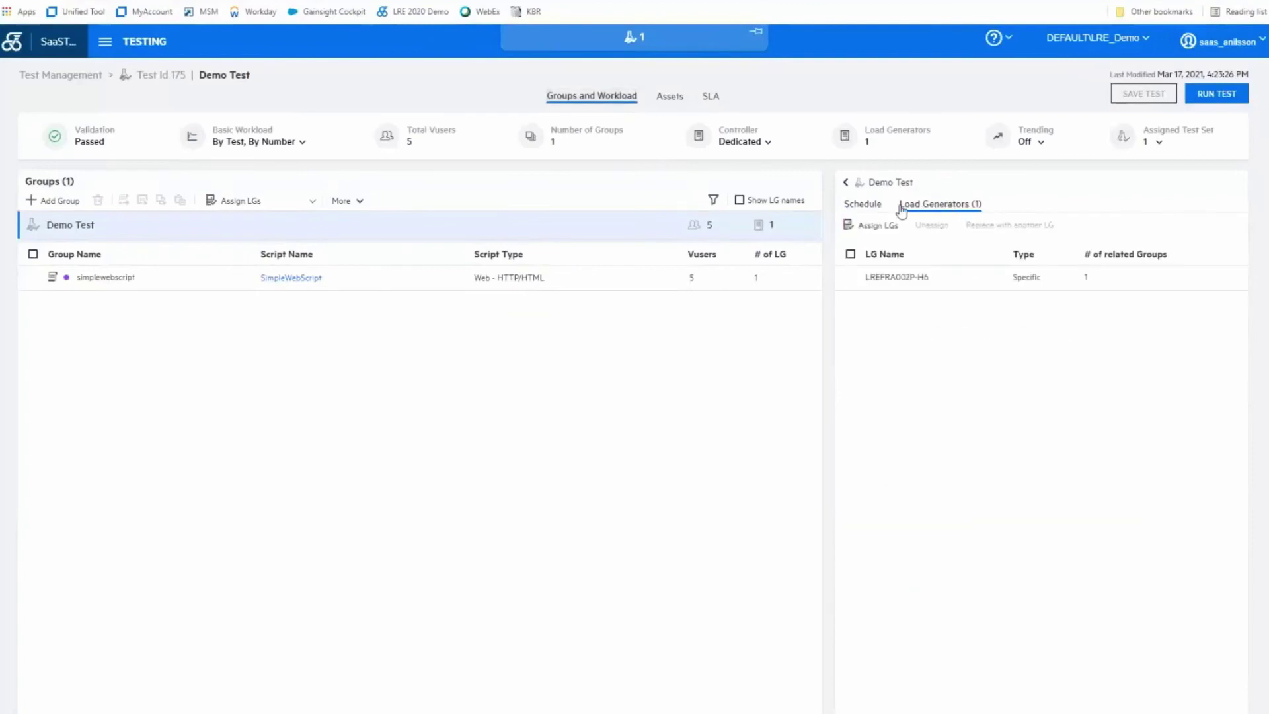
pyautogui.click(866, 211)
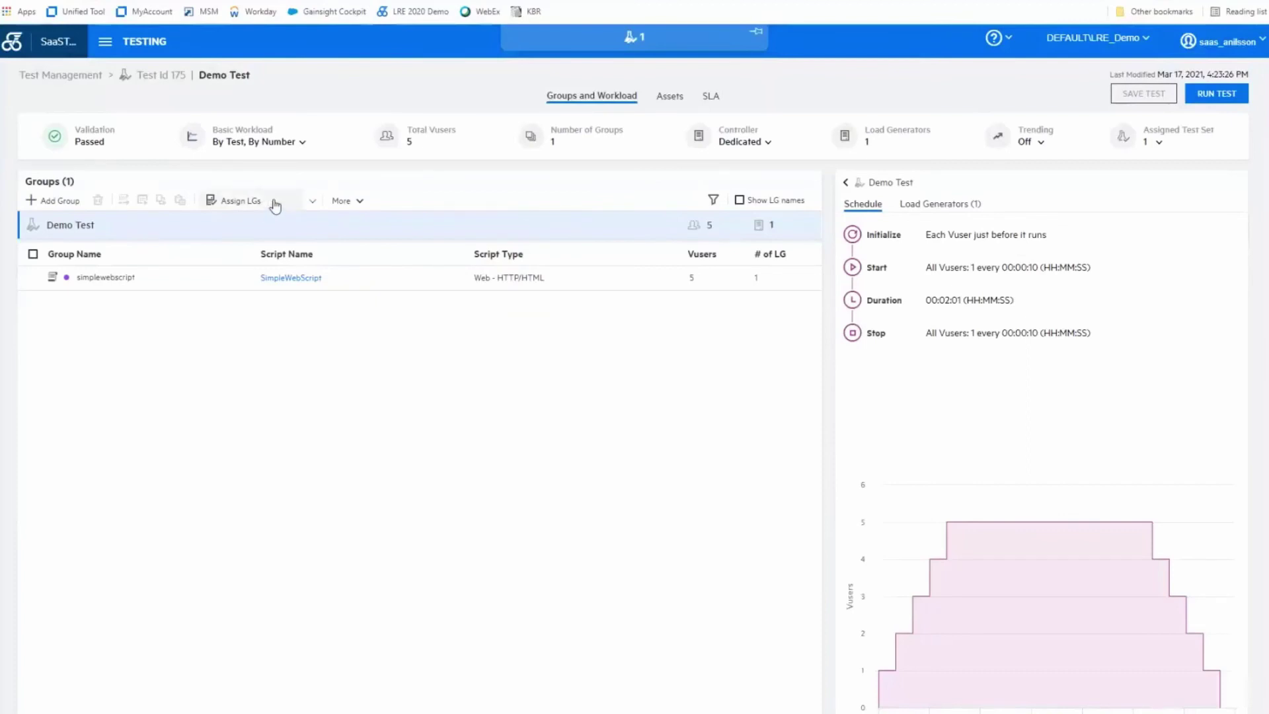
pyautogui.click(313, 202)
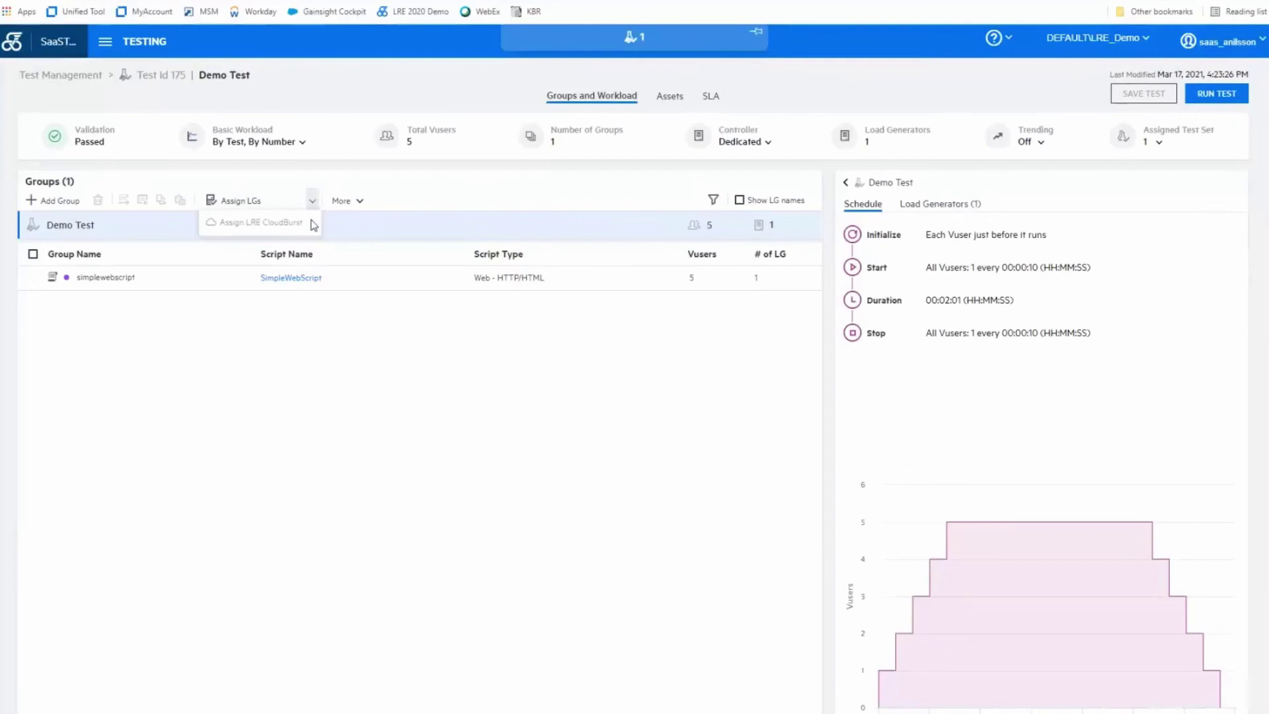
pyautogui.click(252, 376)
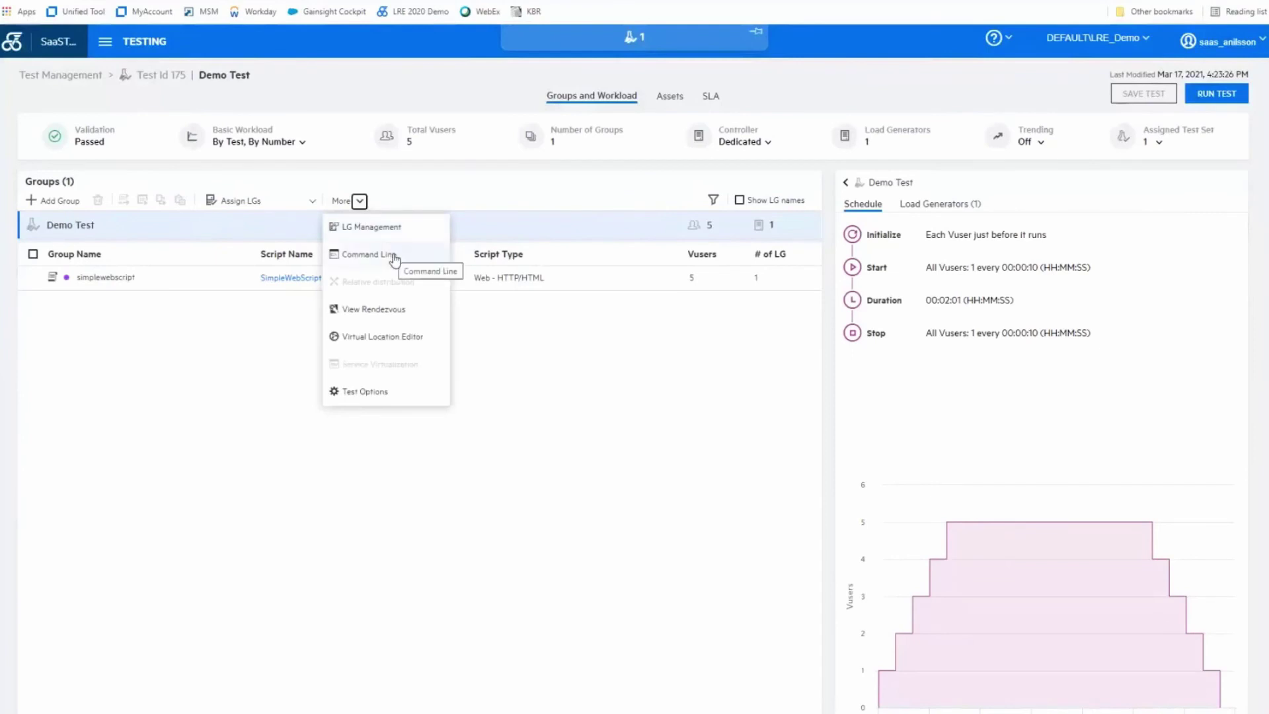
# - Review the general and collate test options without changing them, and view the actions available for the simplewebscript group
pyautogui.click(365, 393)
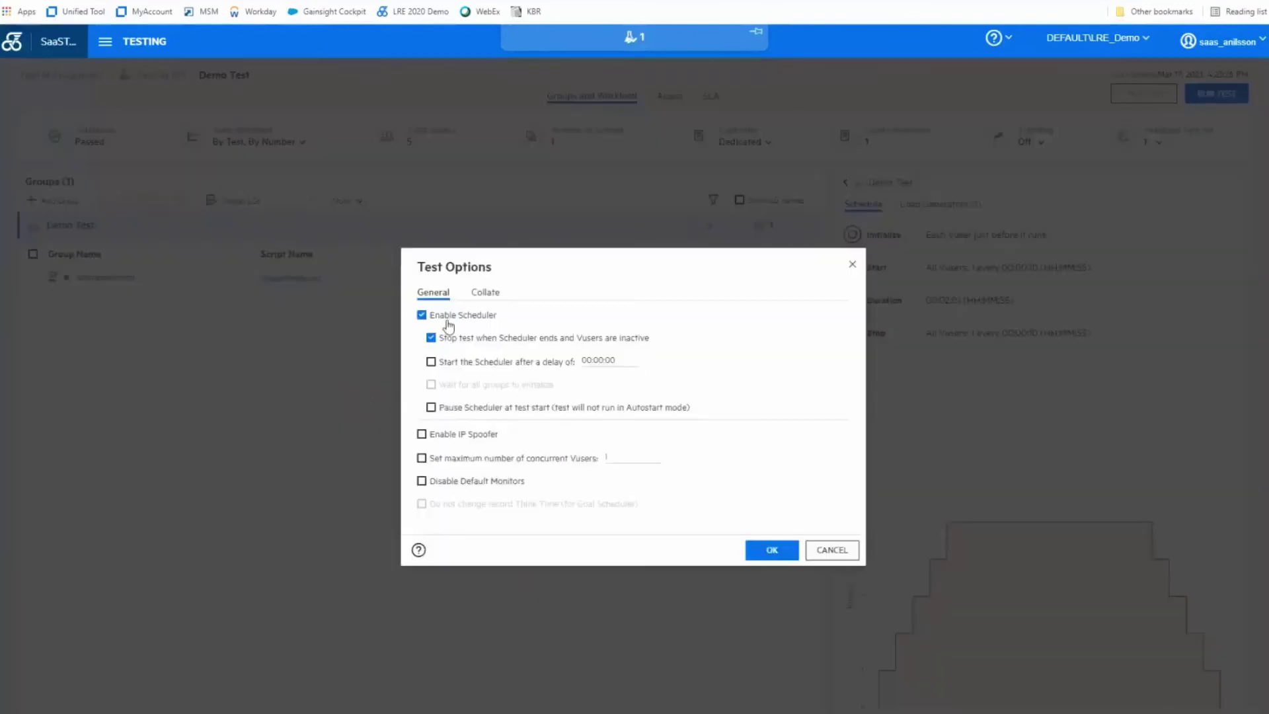
pyautogui.click(486, 293)
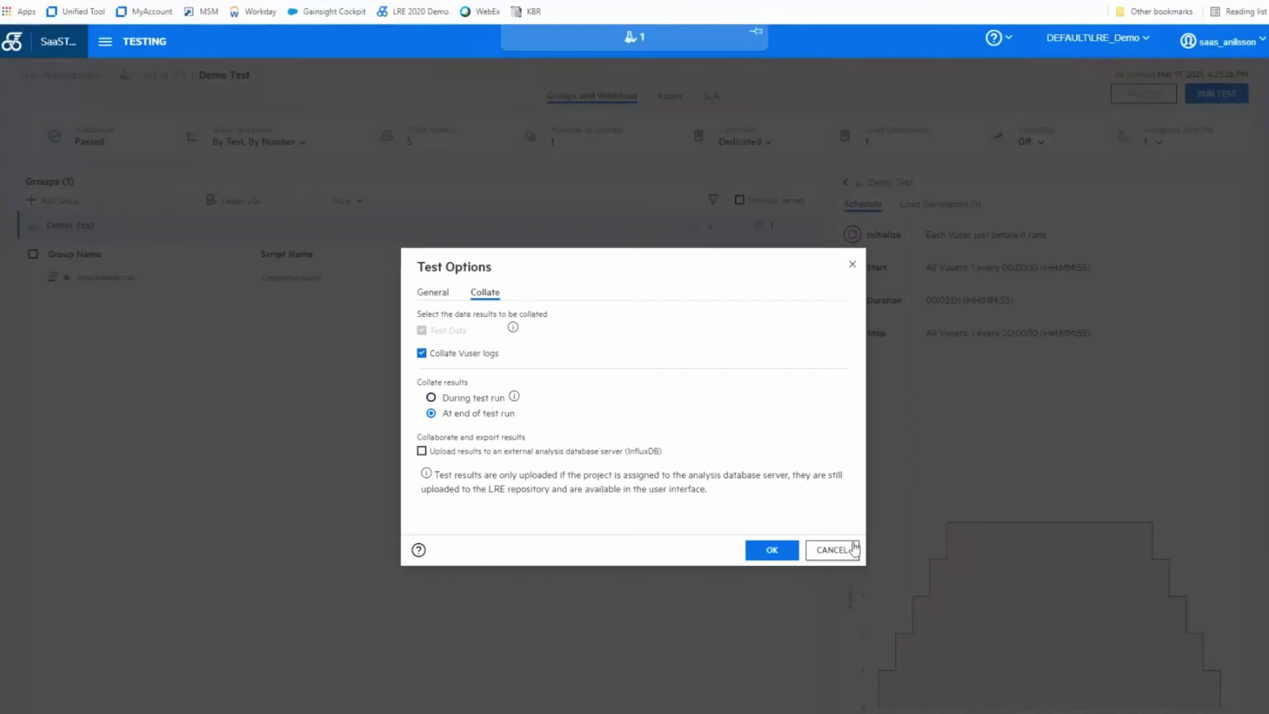
pyautogui.click(831, 549)
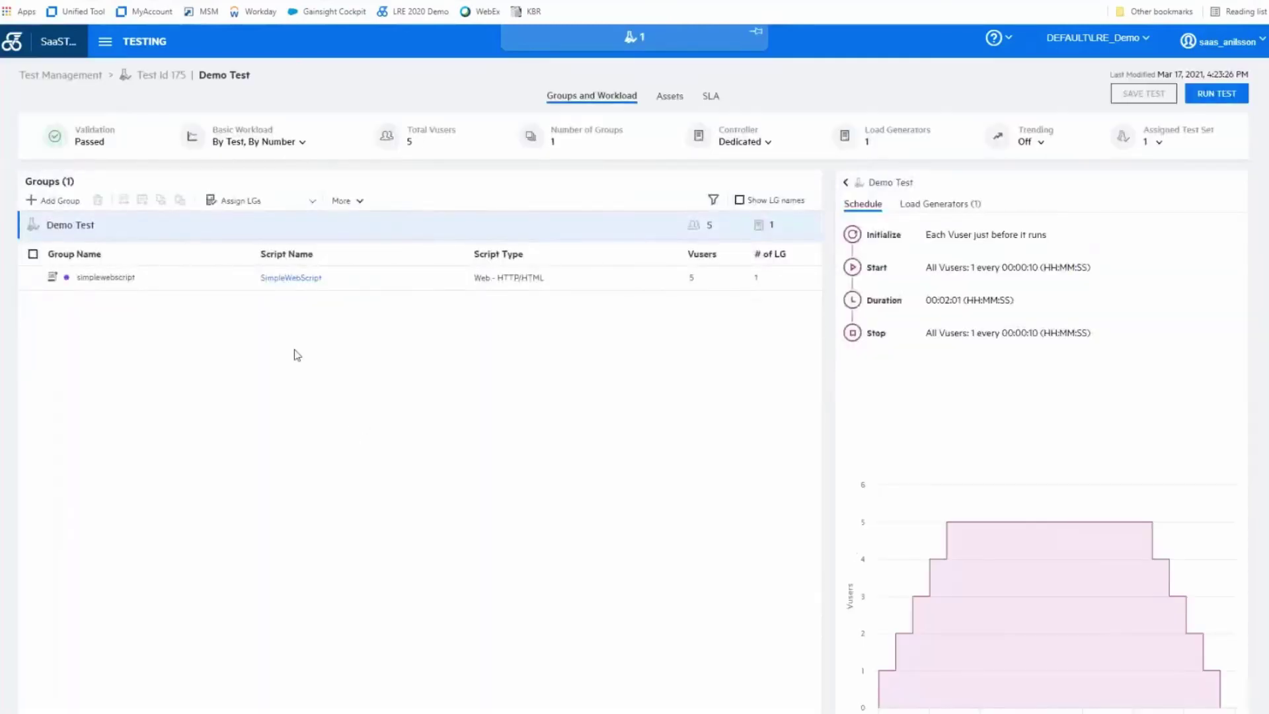
pyautogui.rightClick(394, 277)
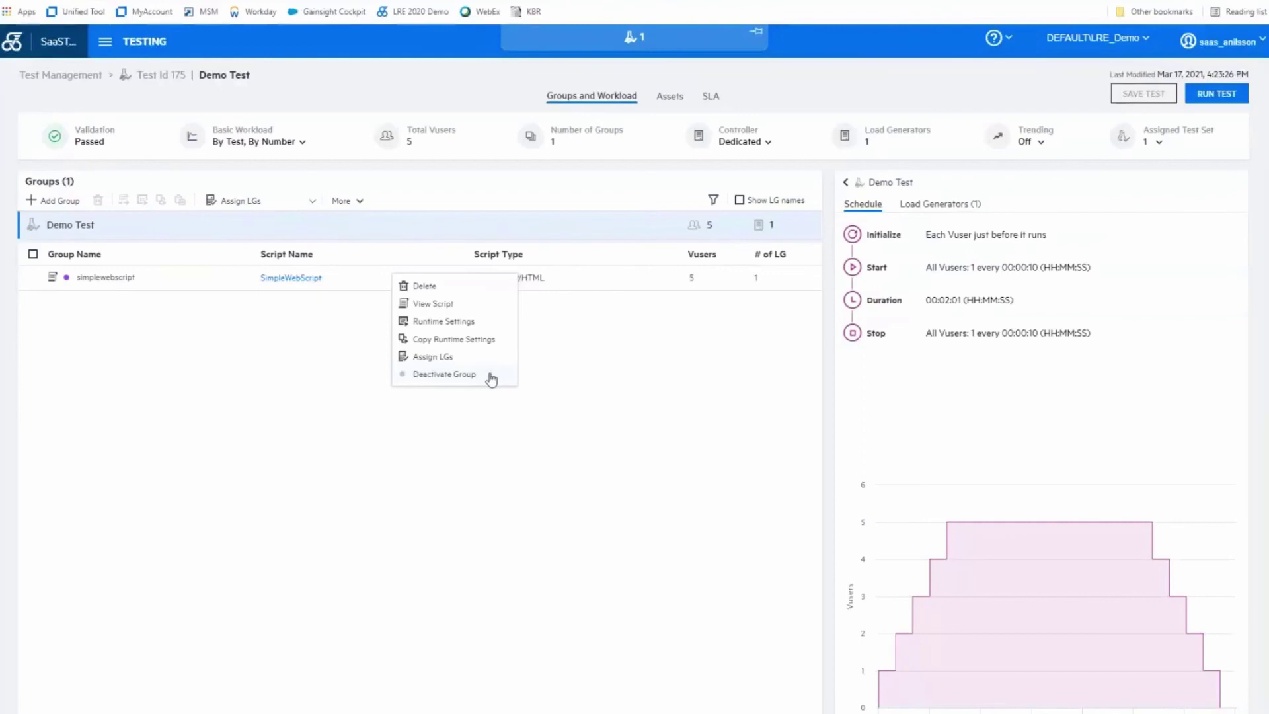
pyautogui.click(440, 476)
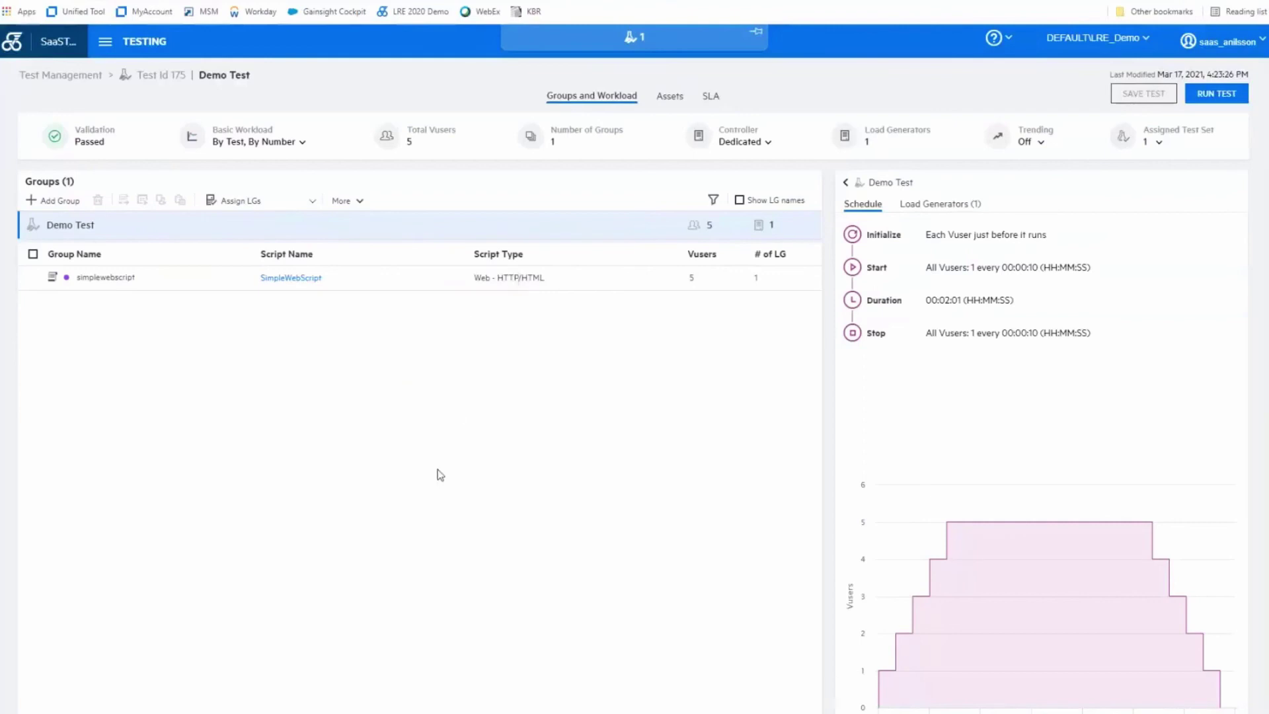
# - Run the Demo Test in a 1 hour 30 minute timeslot with the post-run action Collate and Analyze Results
pyautogui.click(1221, 97)
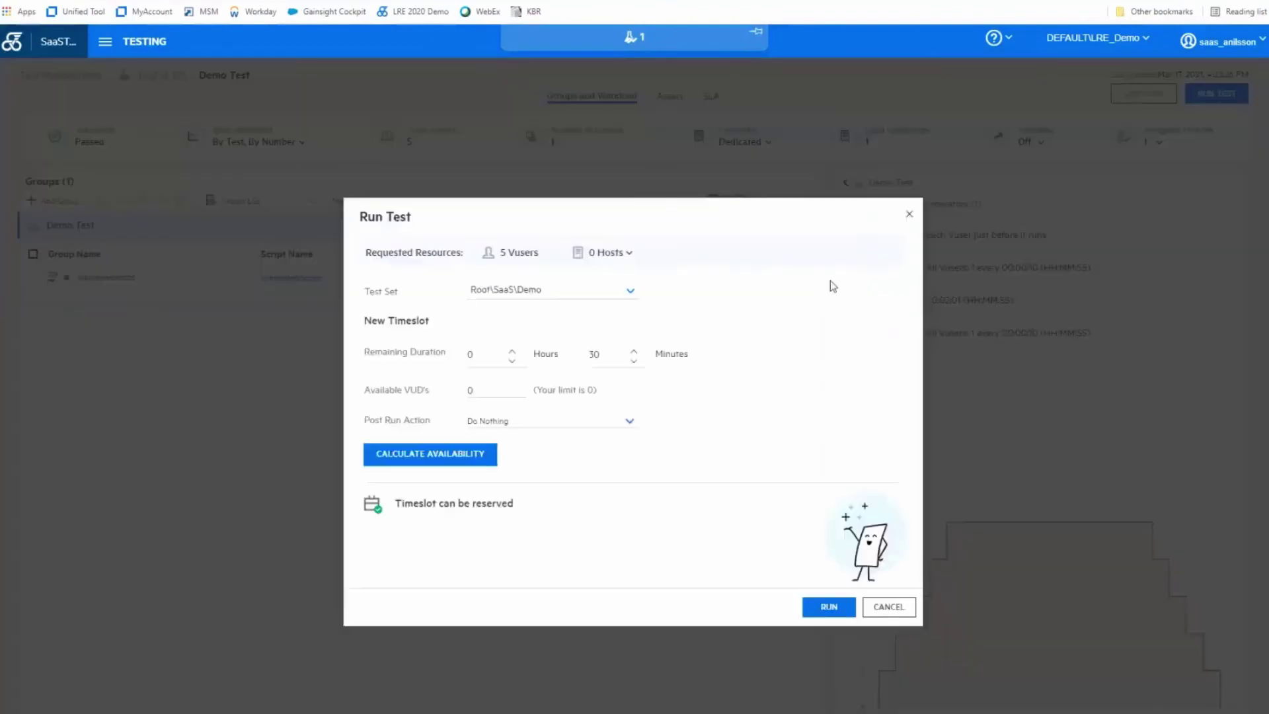
pyautogui.click(512, 351)
pyautogui.click(626, 428)
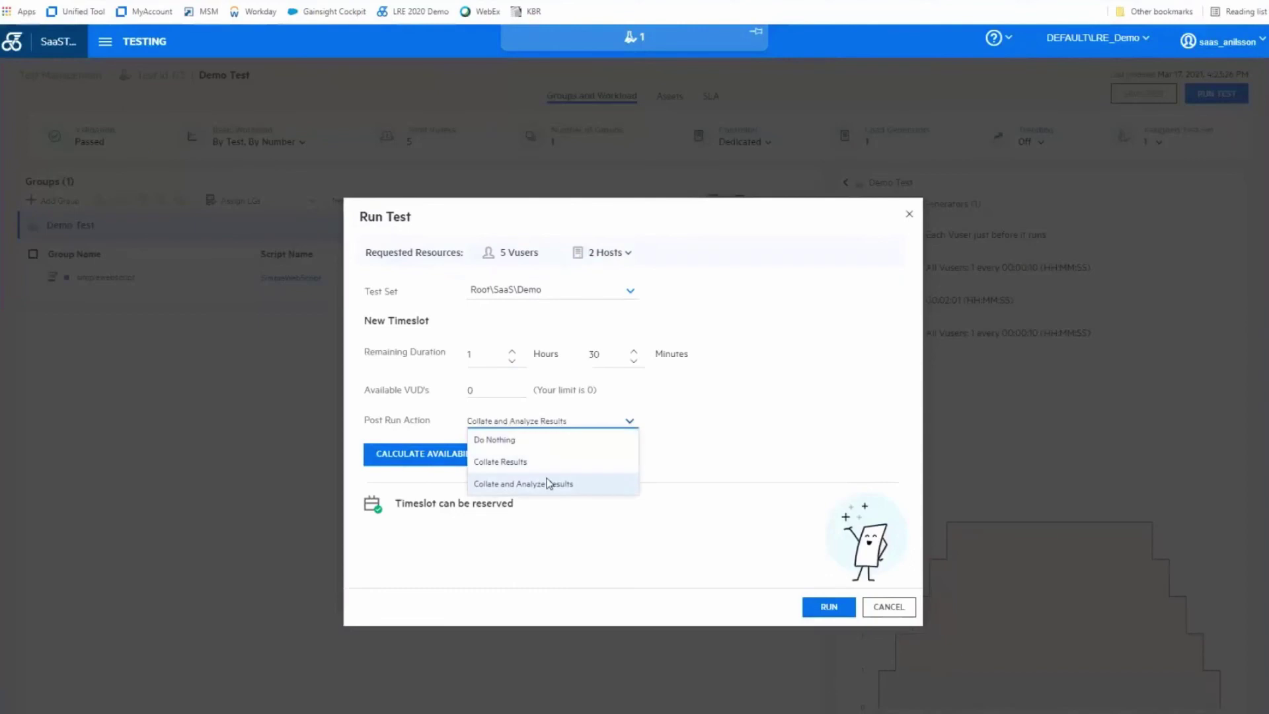
pyautogui.click(554, 484)
pyautogui.click(820, 607)
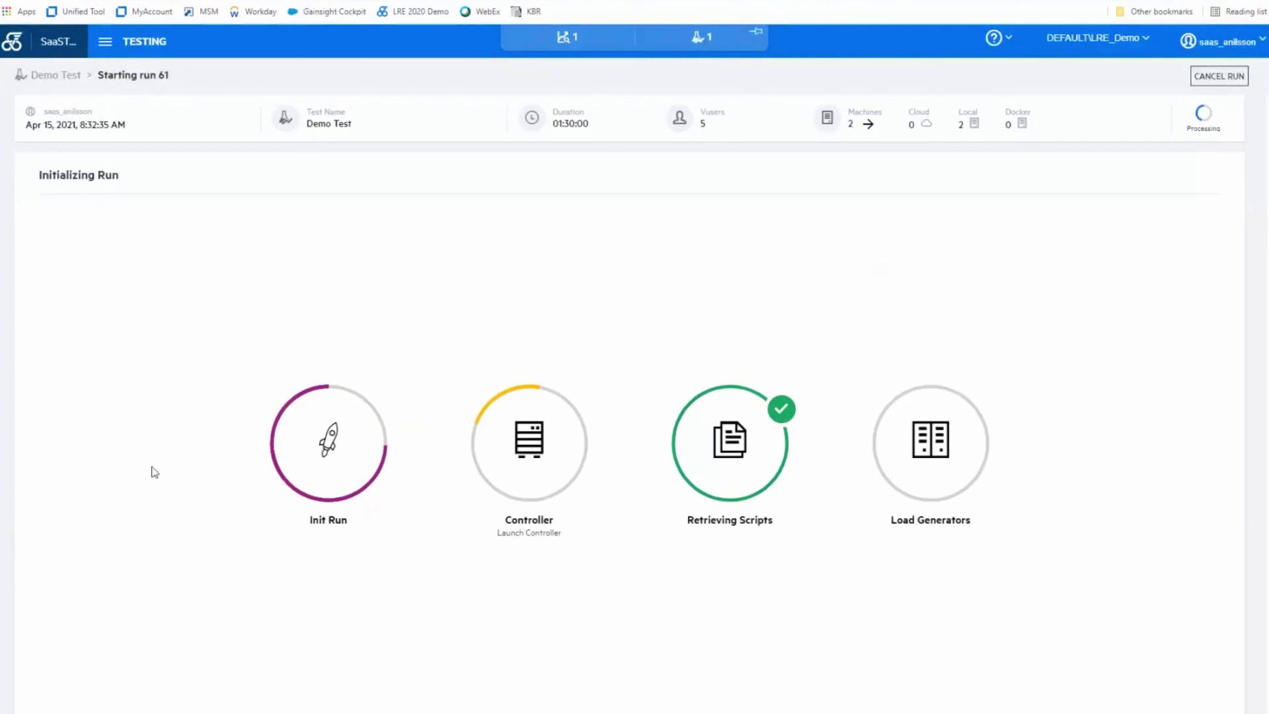
# - Inspect the details of the run's Init Run, Controller, Retrieving Scripts and Load Generators initialization stages
pyautogui.moveTo(280, 456)
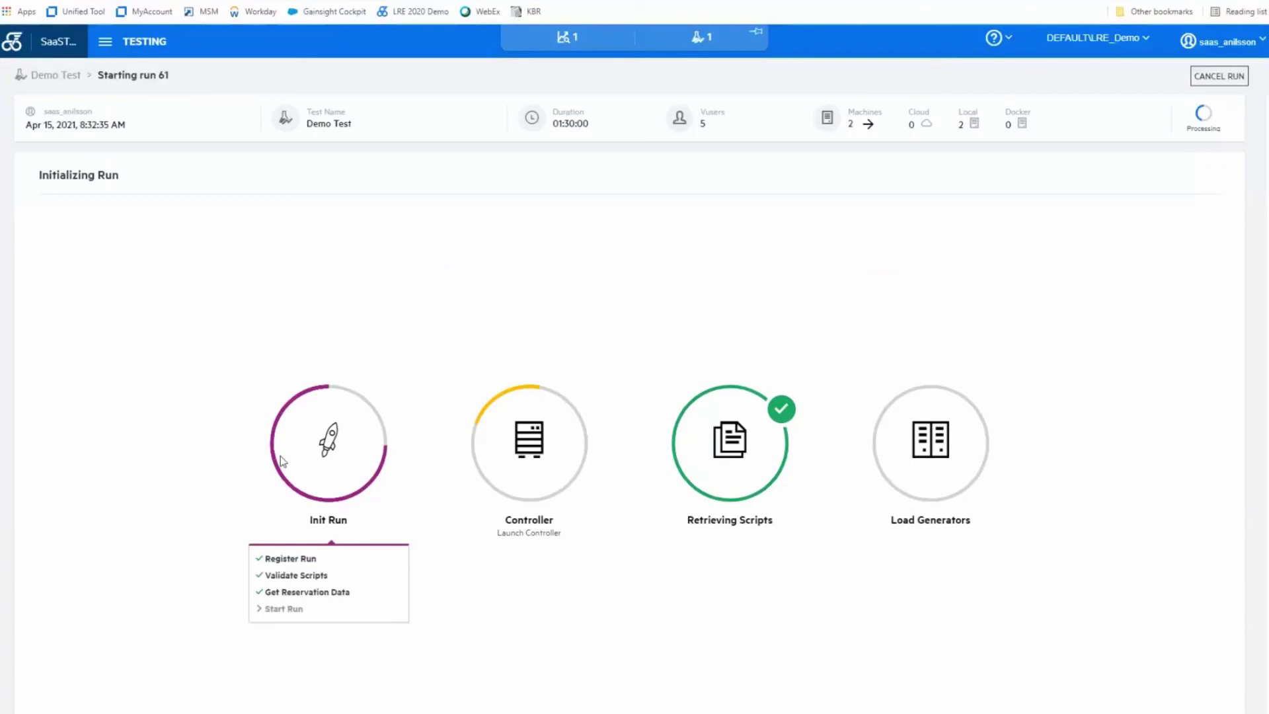
pyautogui.moveTo(488, 467)
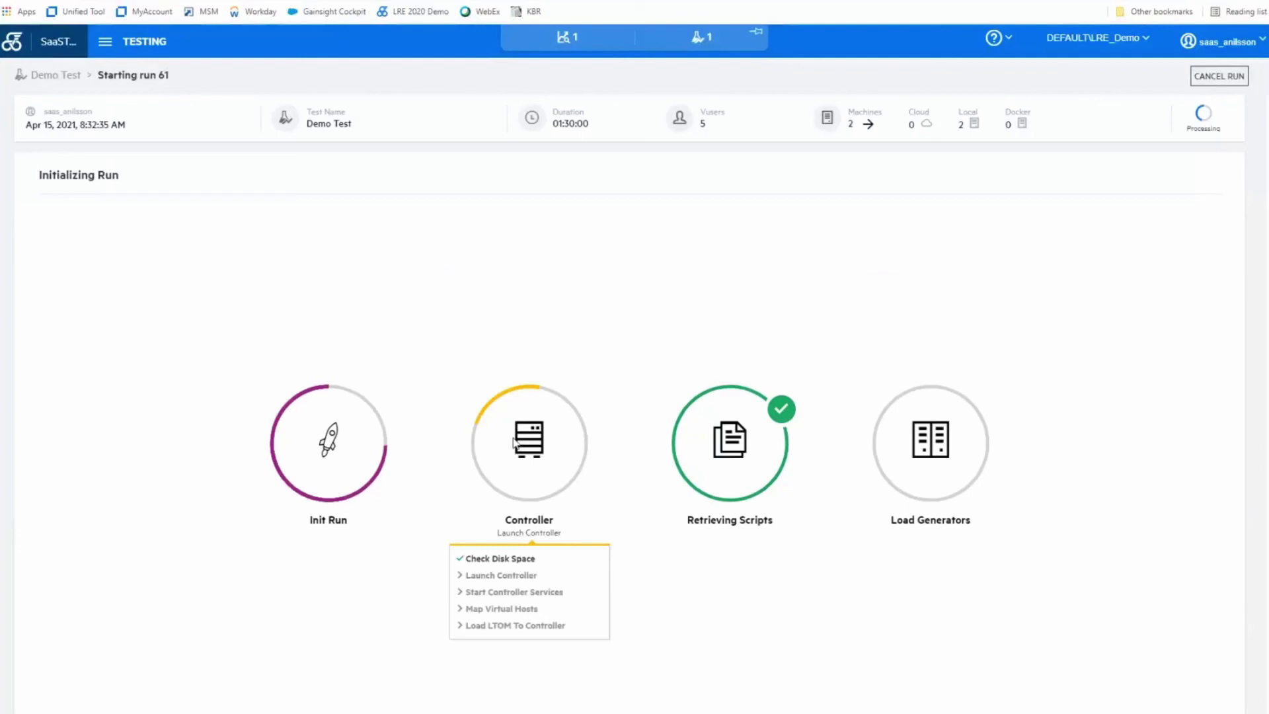
pyautogui.moveTo(691, 445)
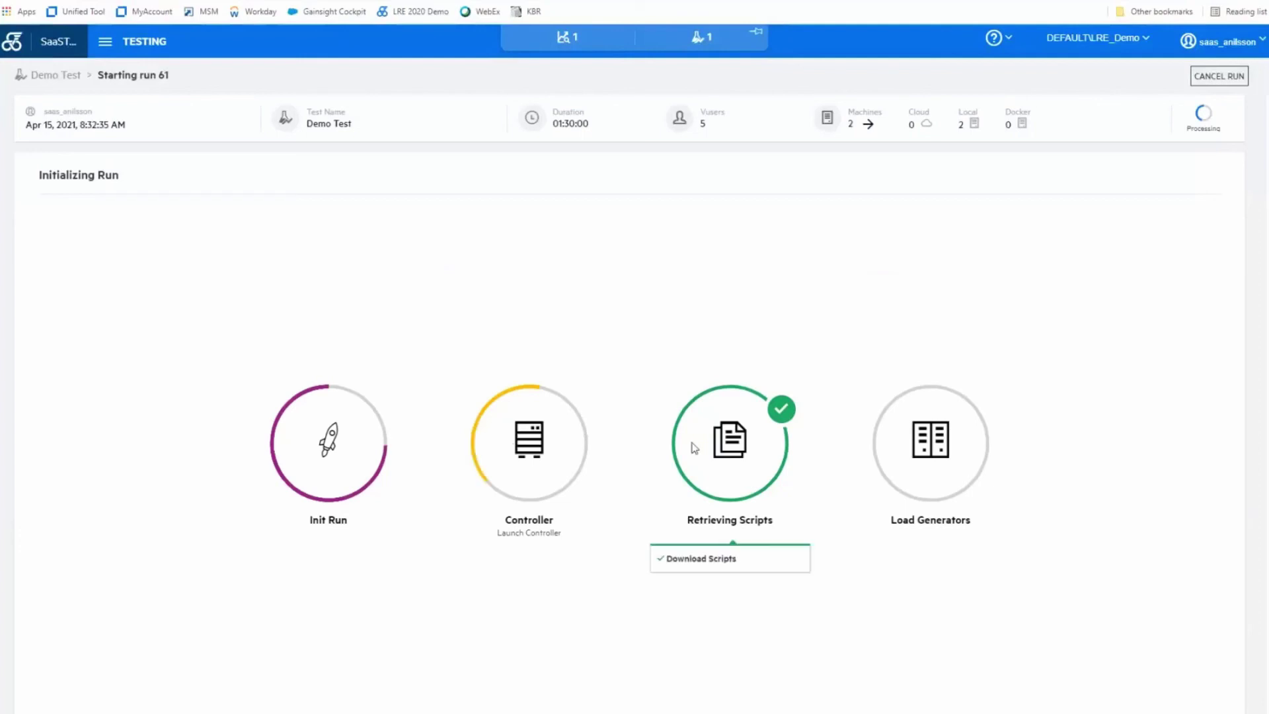
pyautogui.moveTo(883, 453)
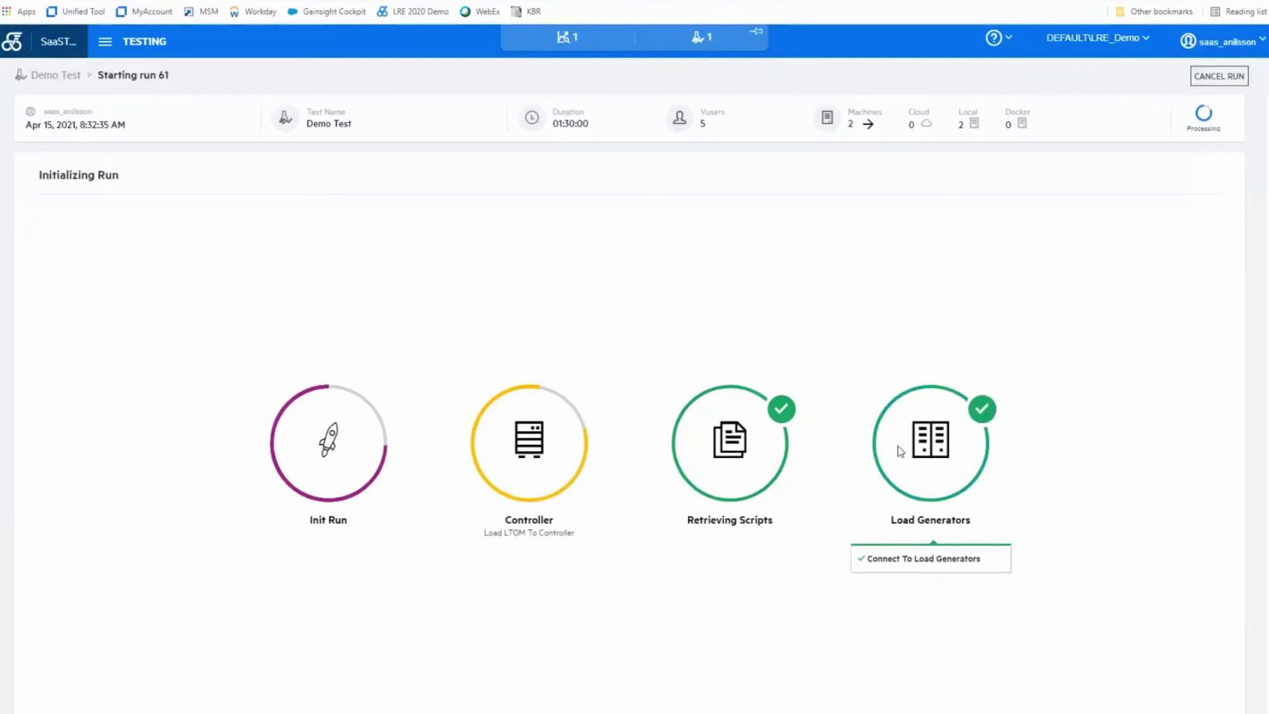
pyautogui.moveTo(542, 465)
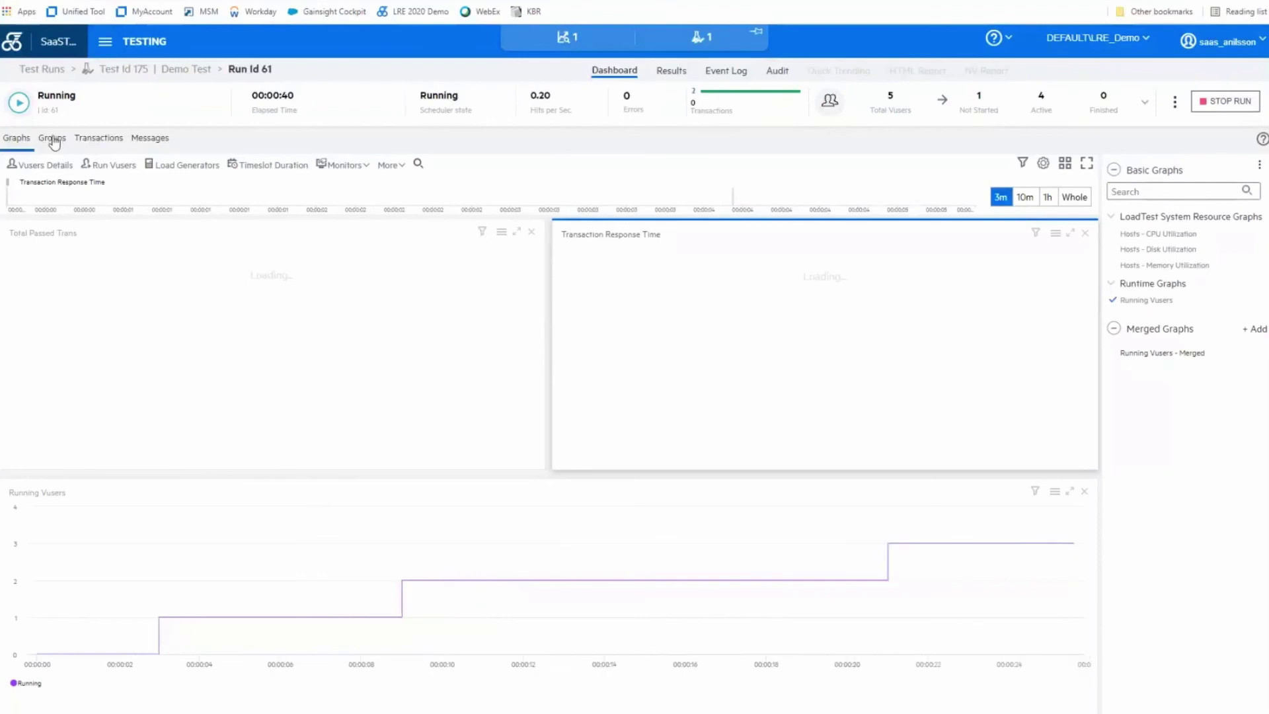
# - Review the running test's groups, transactions and messages, and return to its graphs
pyautogui.click(54, 143)
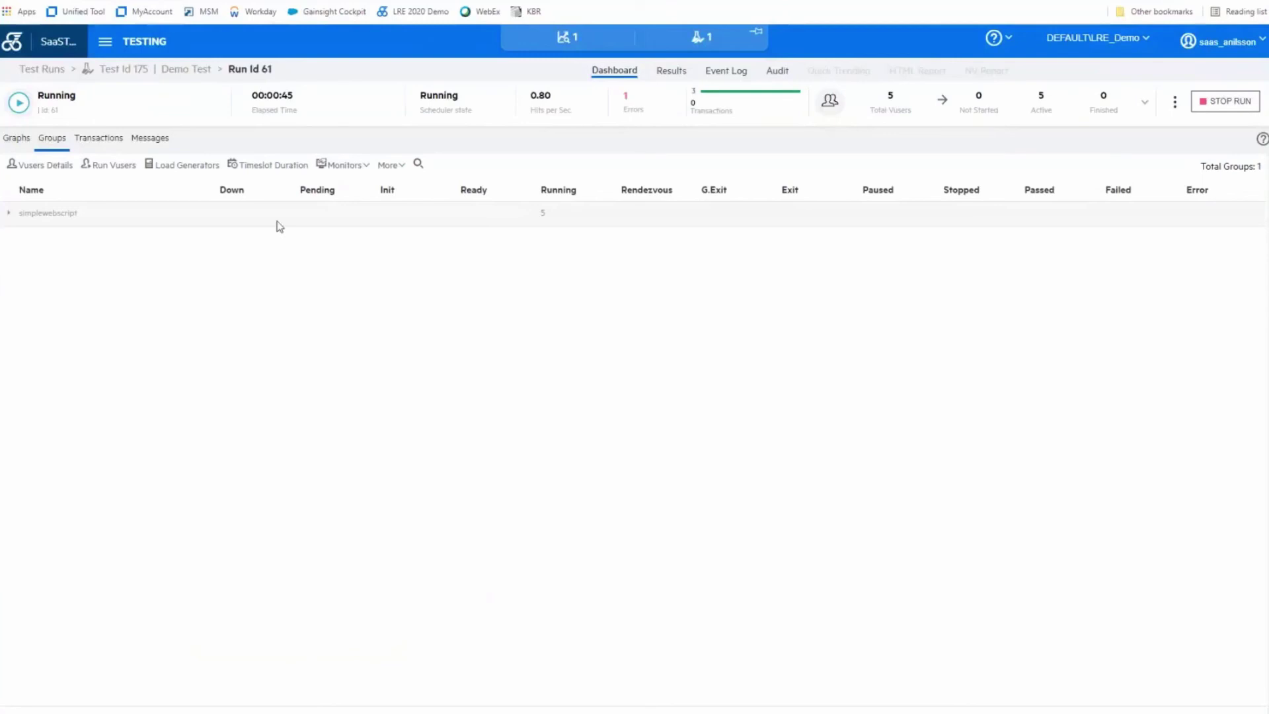
pyautogui.click(96, 141)
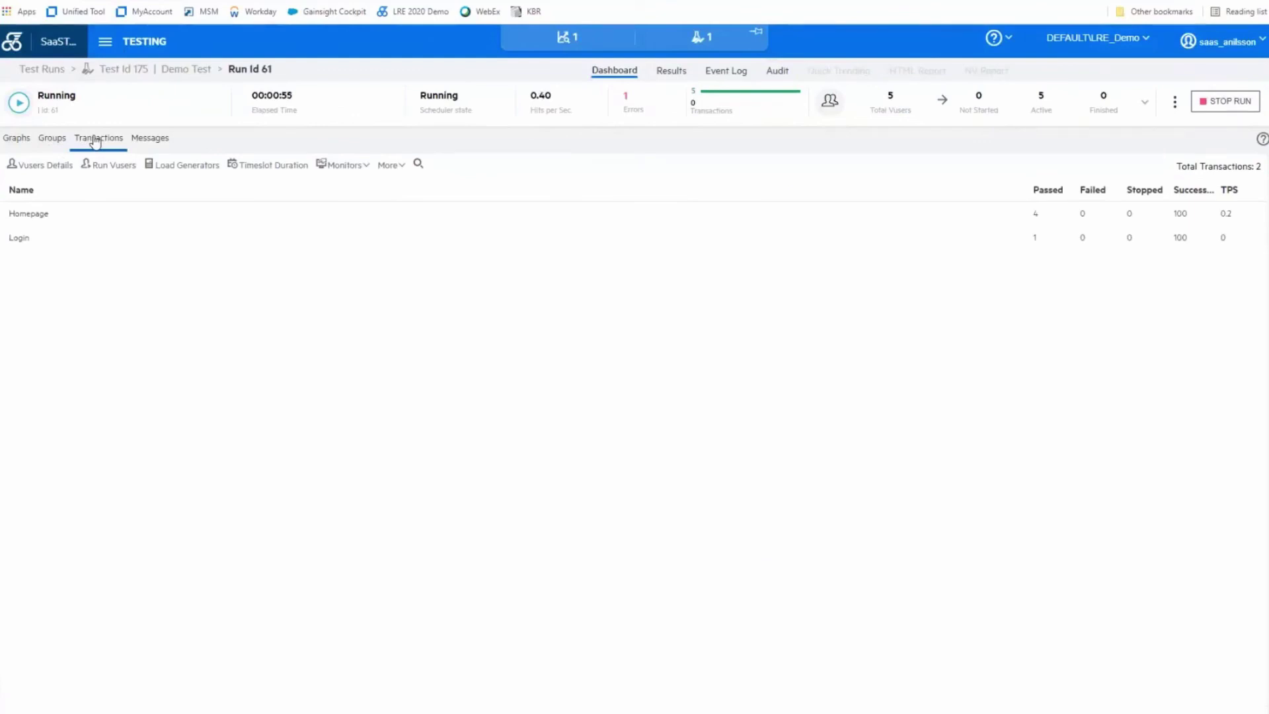
pyautogui.click(152, 141)
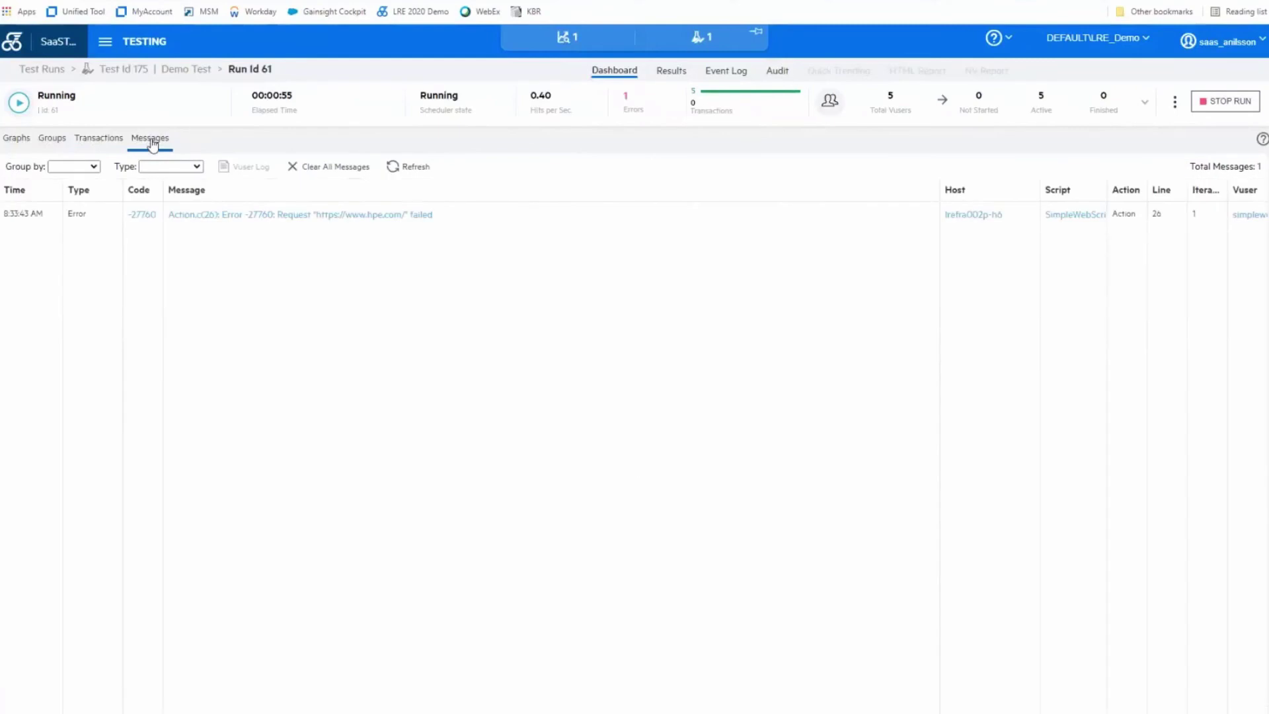
pyautogui.click(16, 139)
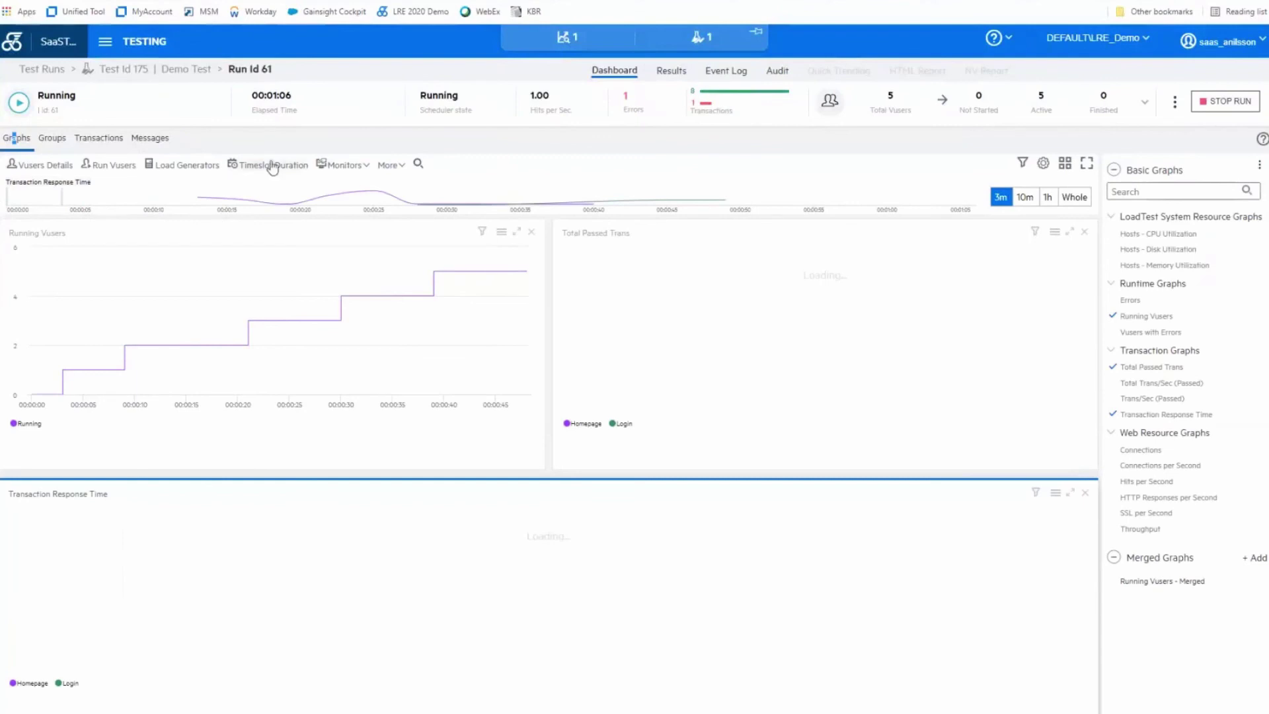
# - Open finished run 53 of the Demo Test from the test runs and display its HTML report
pyautogui.click(106, 42)
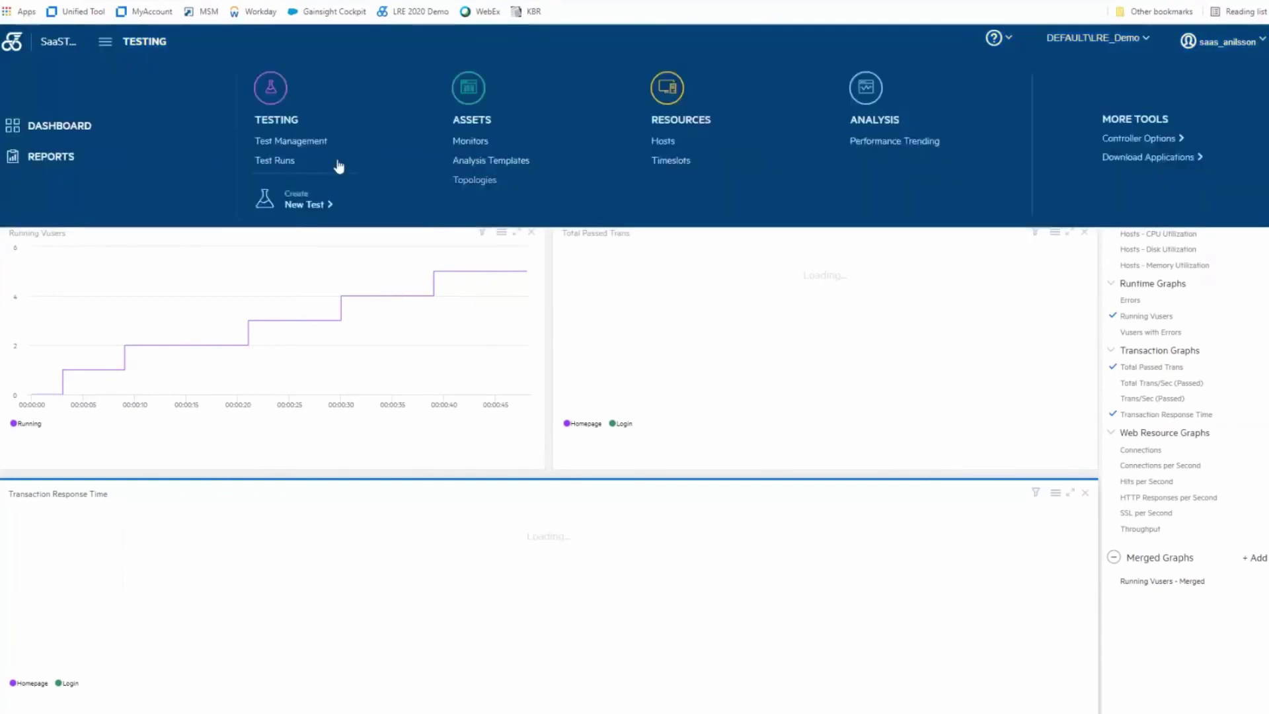
pyautogui.click(274, 160)
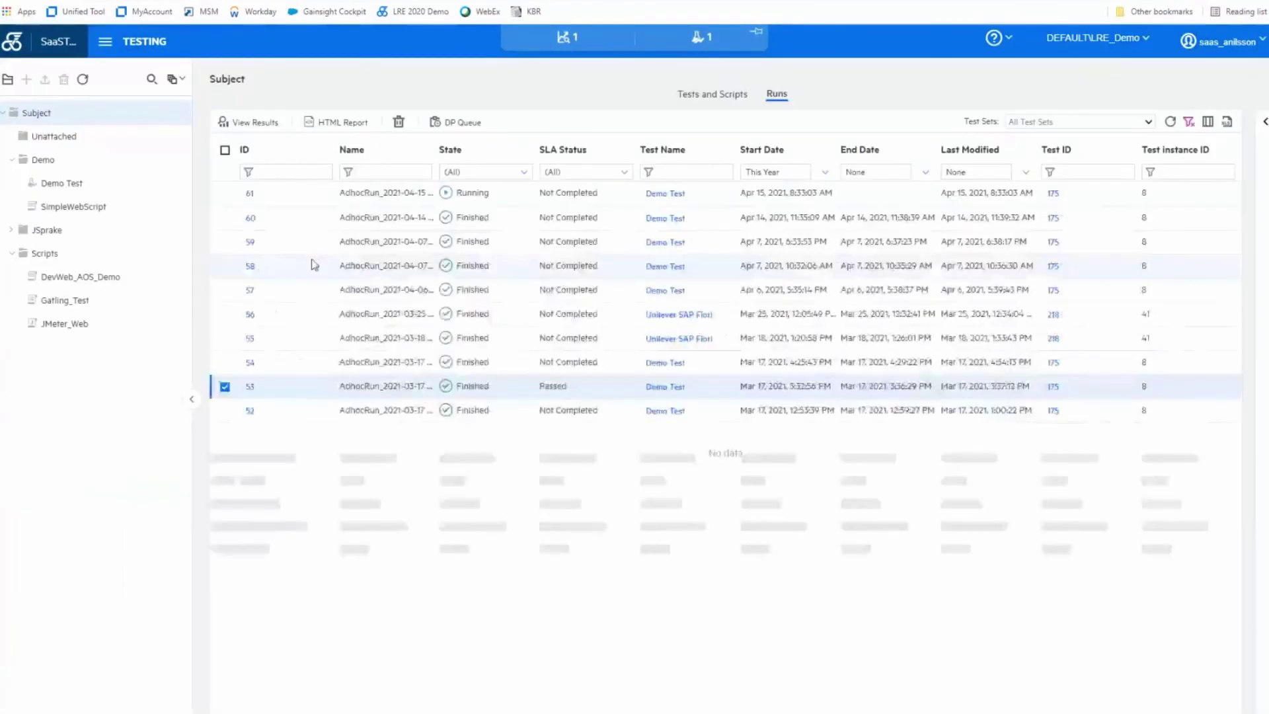
pyautogui.click(250, 386)
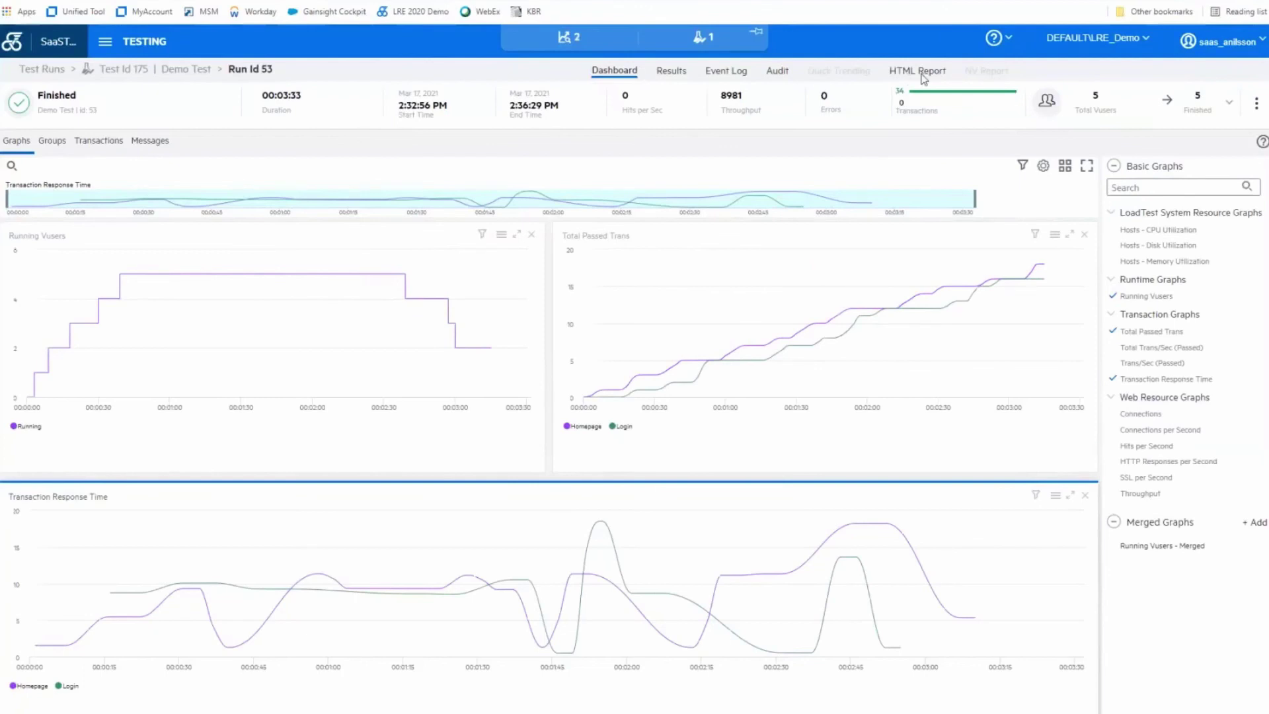
pyautogui.click(924, 78)
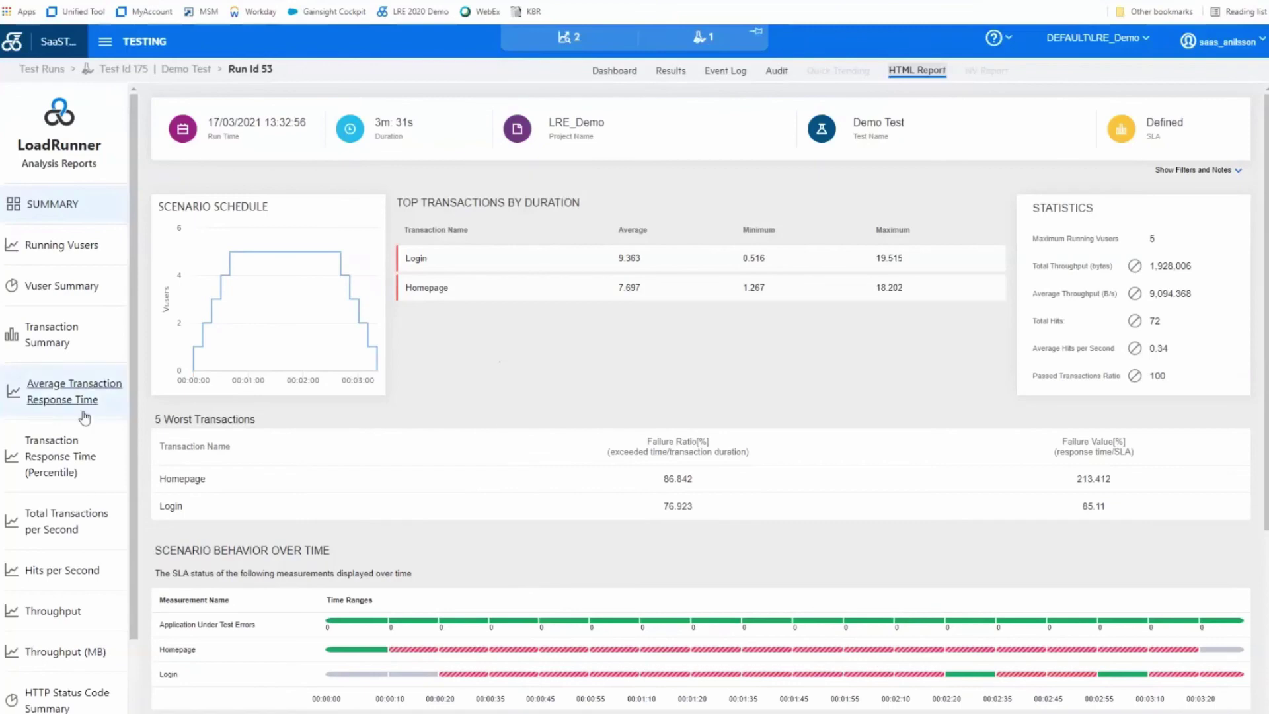
# - View the Average Transaction Response Time report, isolating the Homepage and Login series in turn and restoring both
pyautogui.click(64, 404)
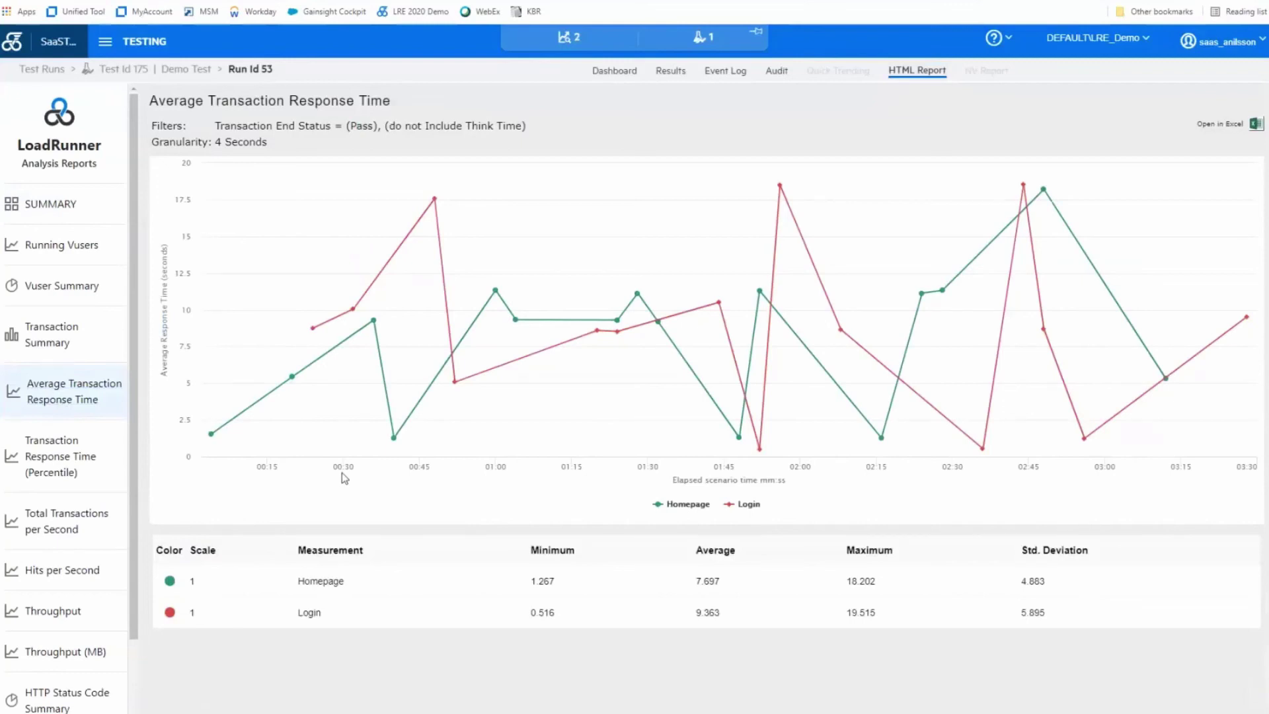
pyautogui.click(749, 506)
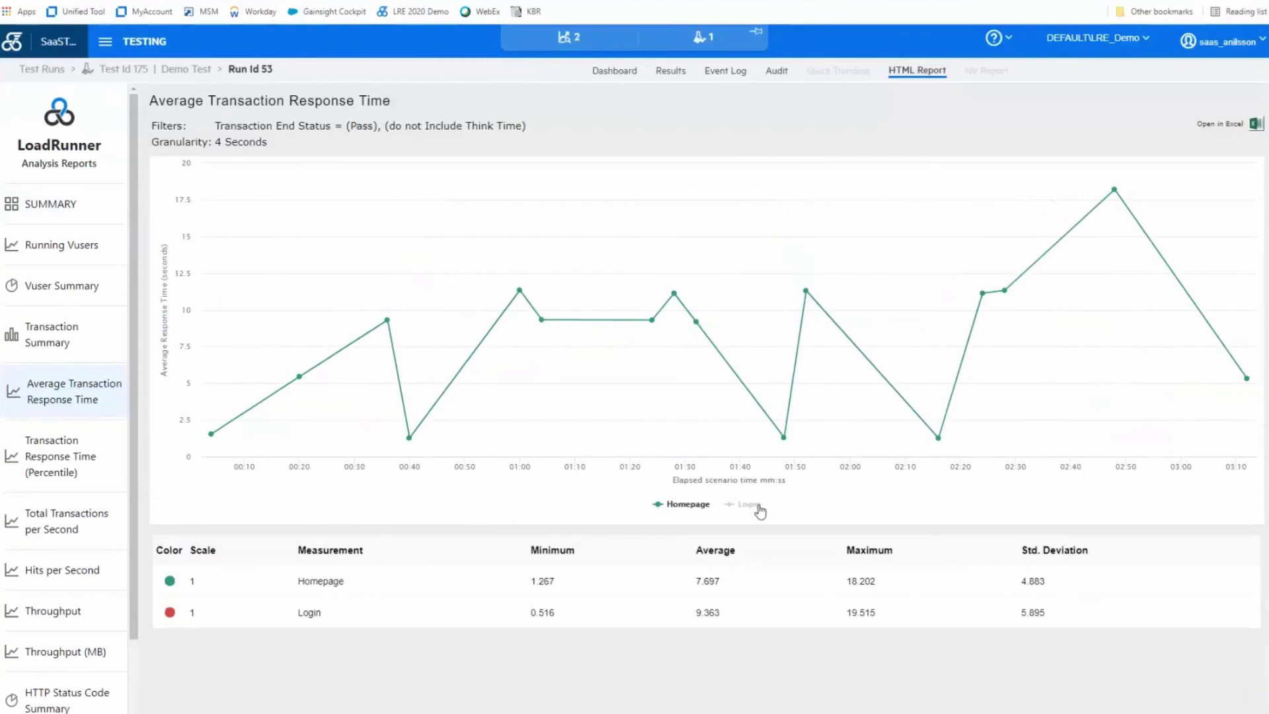
pyautogui.click(689, 509)
pyautogui.click(747, 505)
pyautogui.click(689, 507)
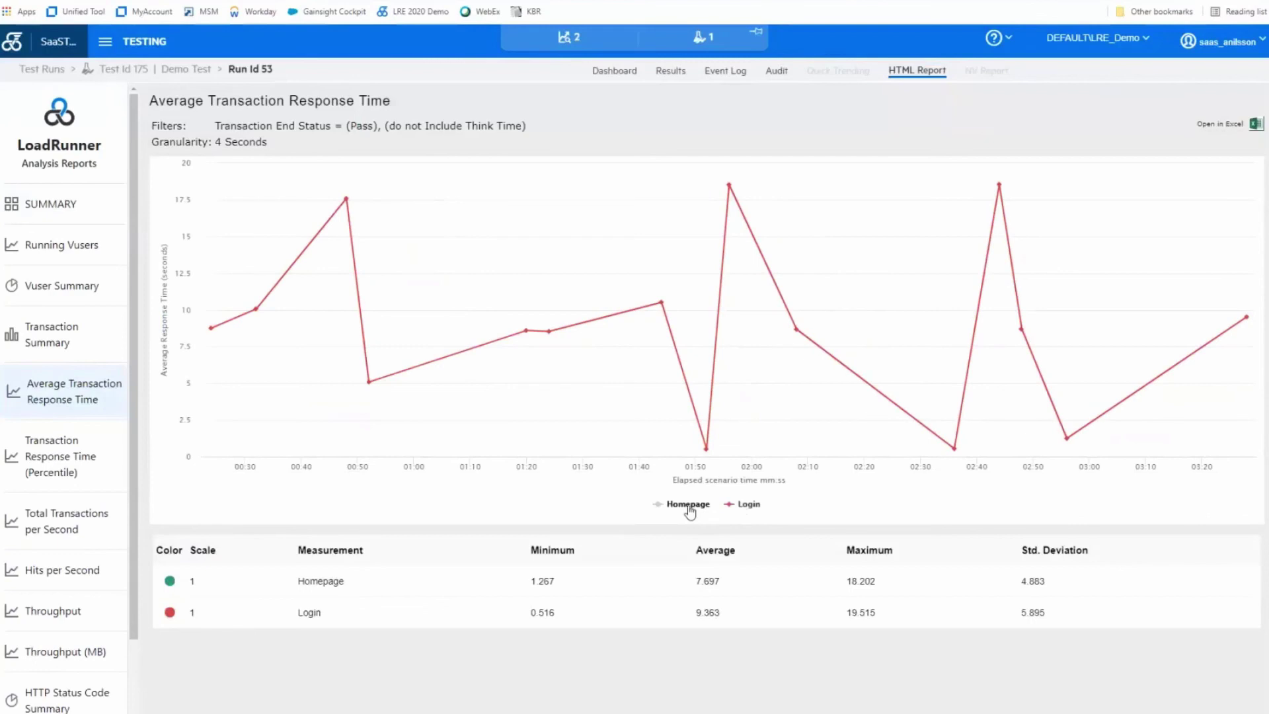
pyautogui.click(689, 509)
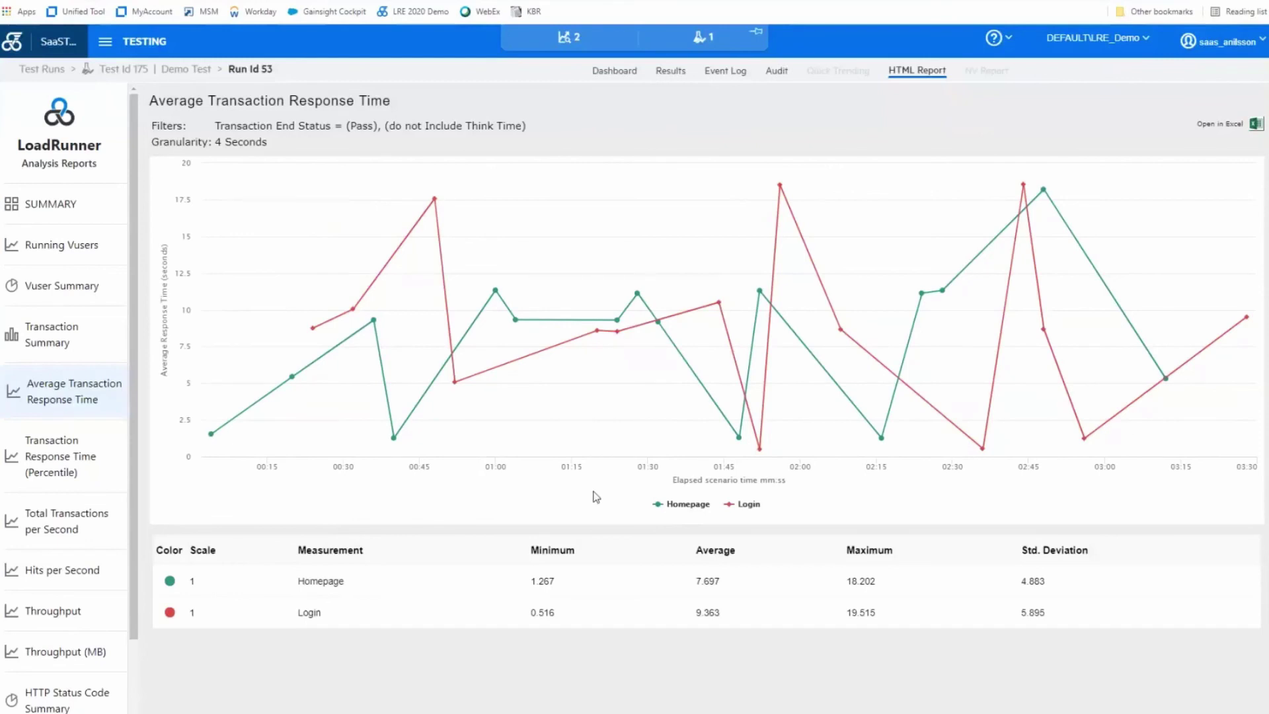
pyautogui.click(676, 508)
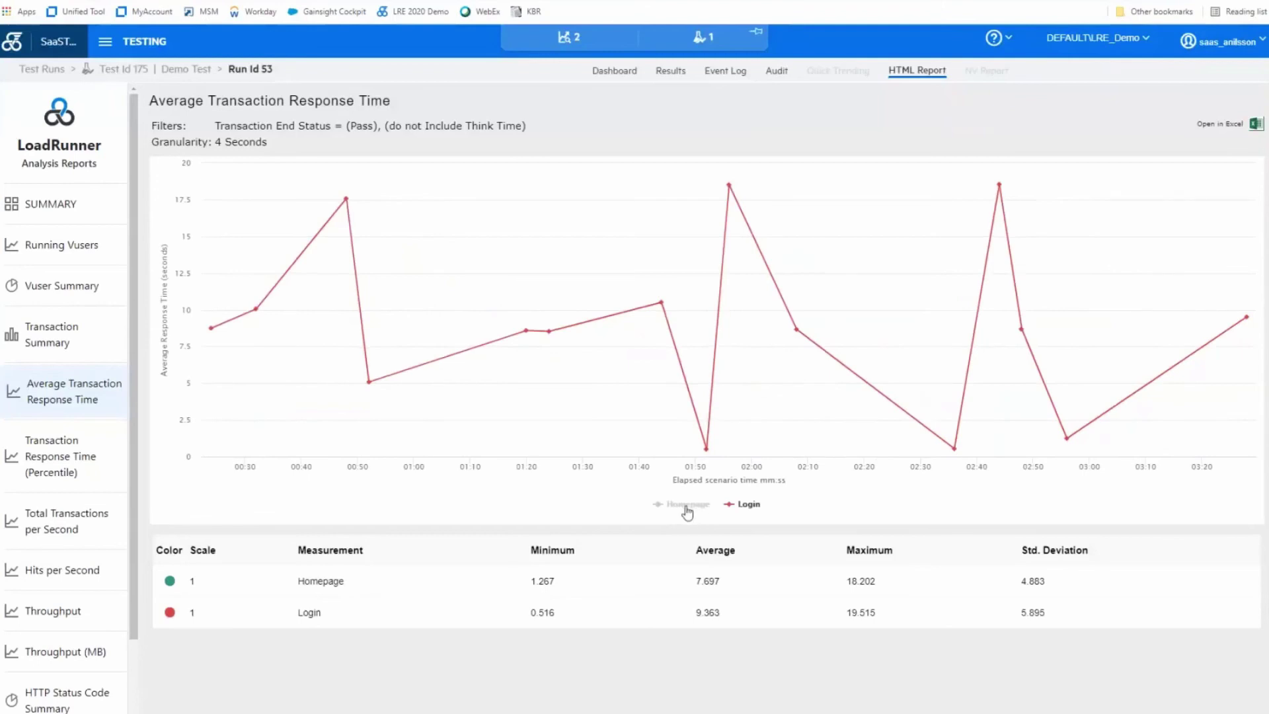
pyautogui.click(687, 506)
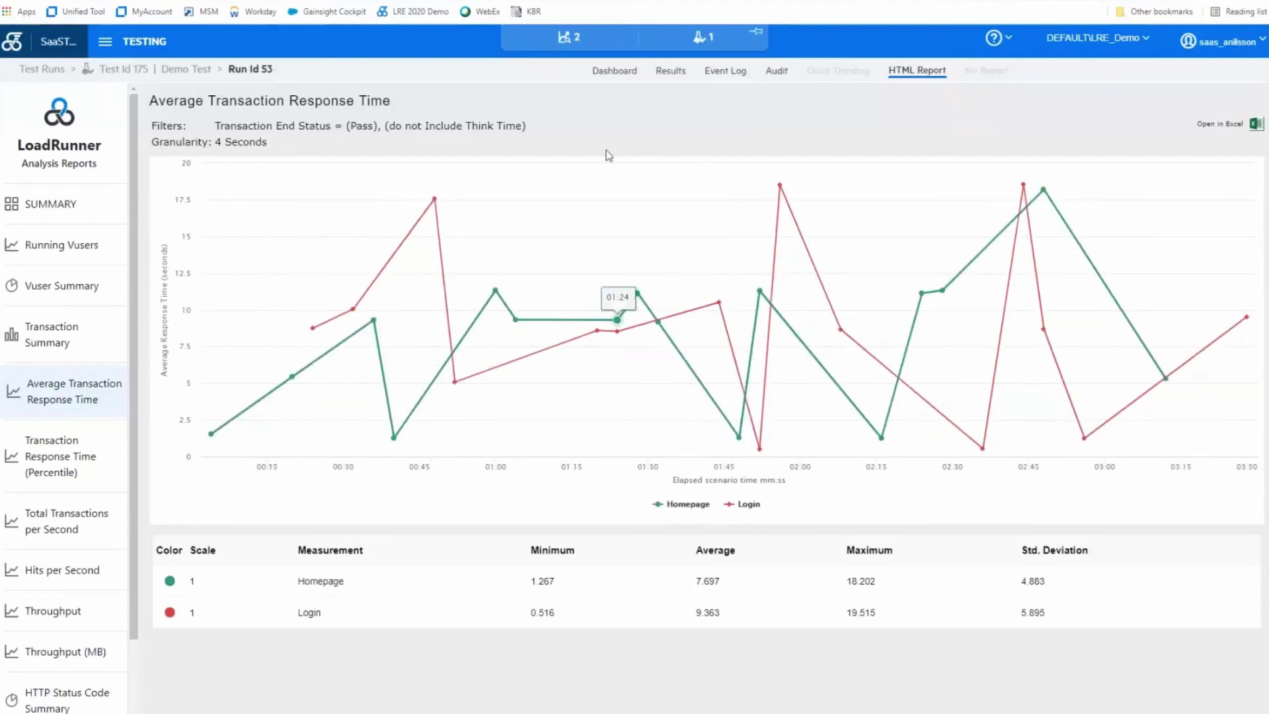
# - Display the list of result files stored for run 53
pyautogui.click(670, 71)
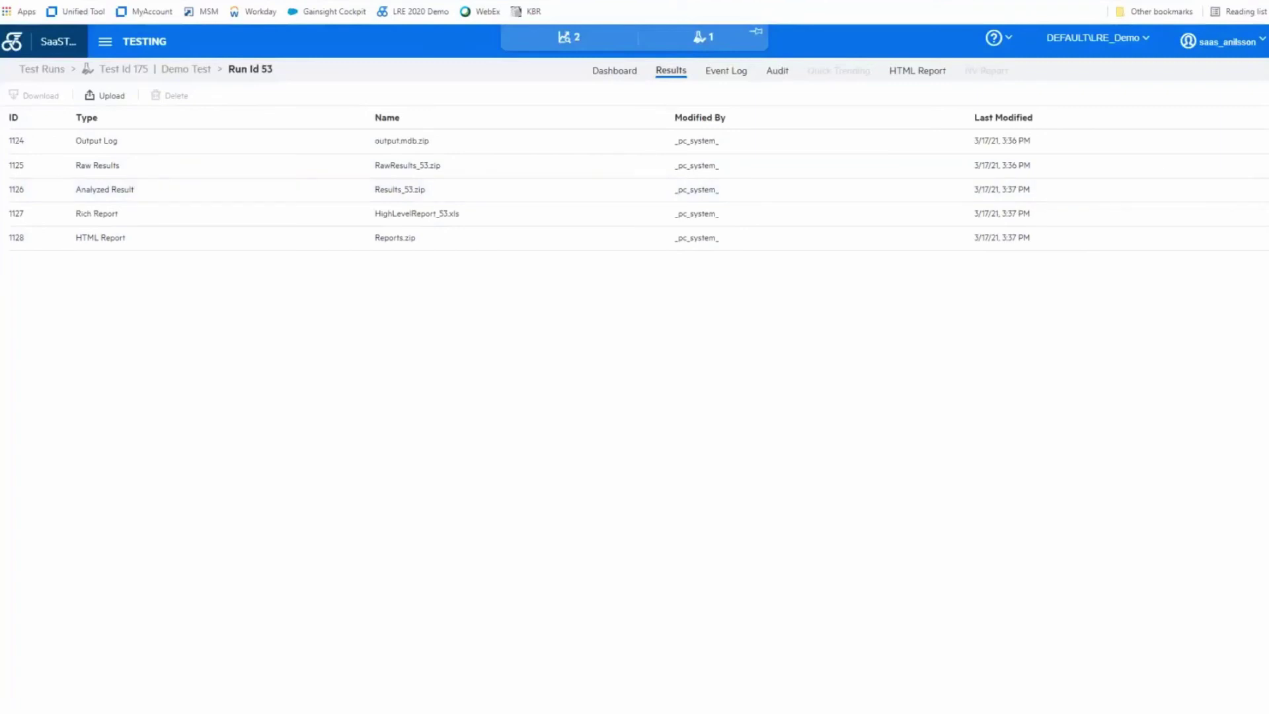
# - Switch to the ADM Help Centers page, open the LR Enterprise help center and set its version to 2020_SP2-SP3
pyautogui.click(661, 1)
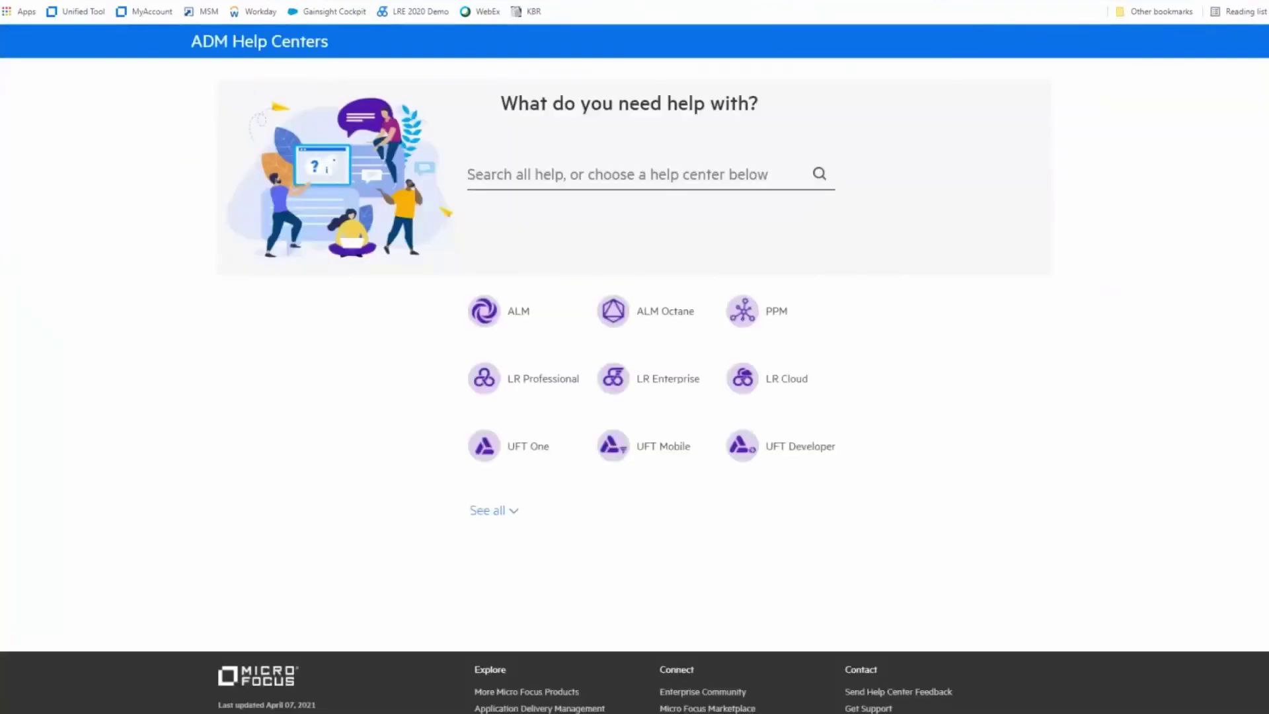
pyautogui.click(673, 383)
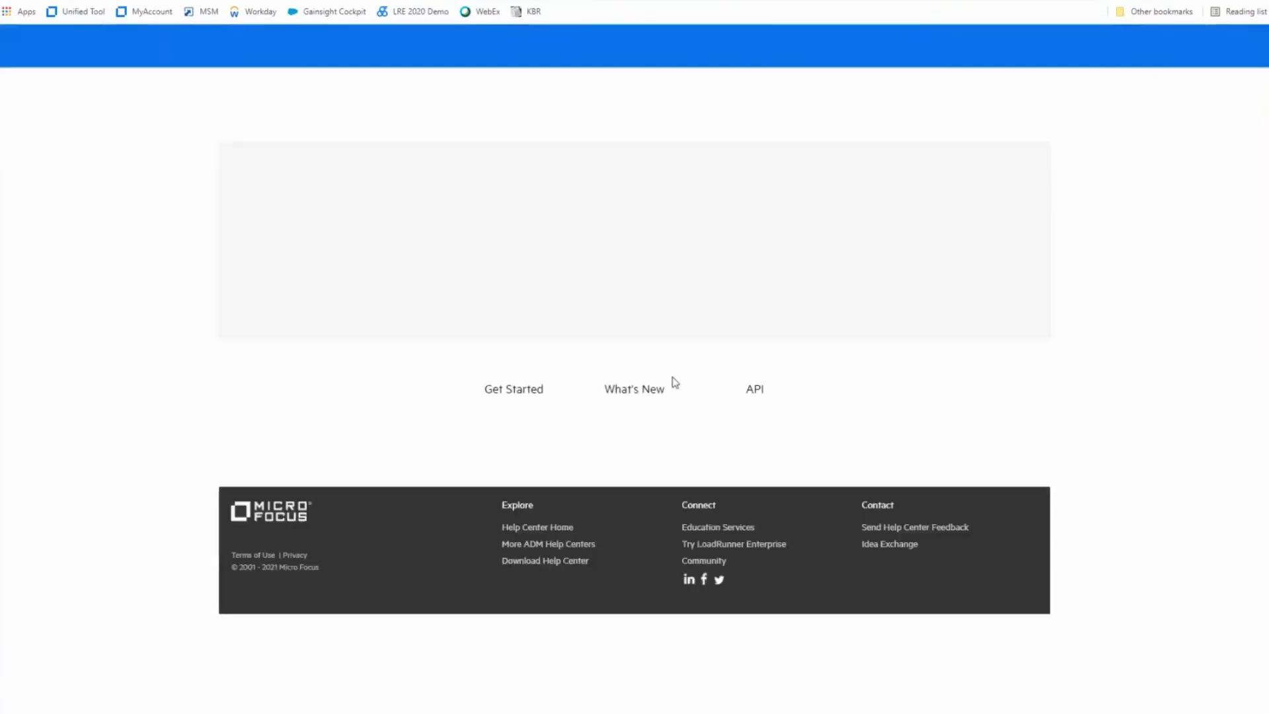
pyautogui.click(224, 58)
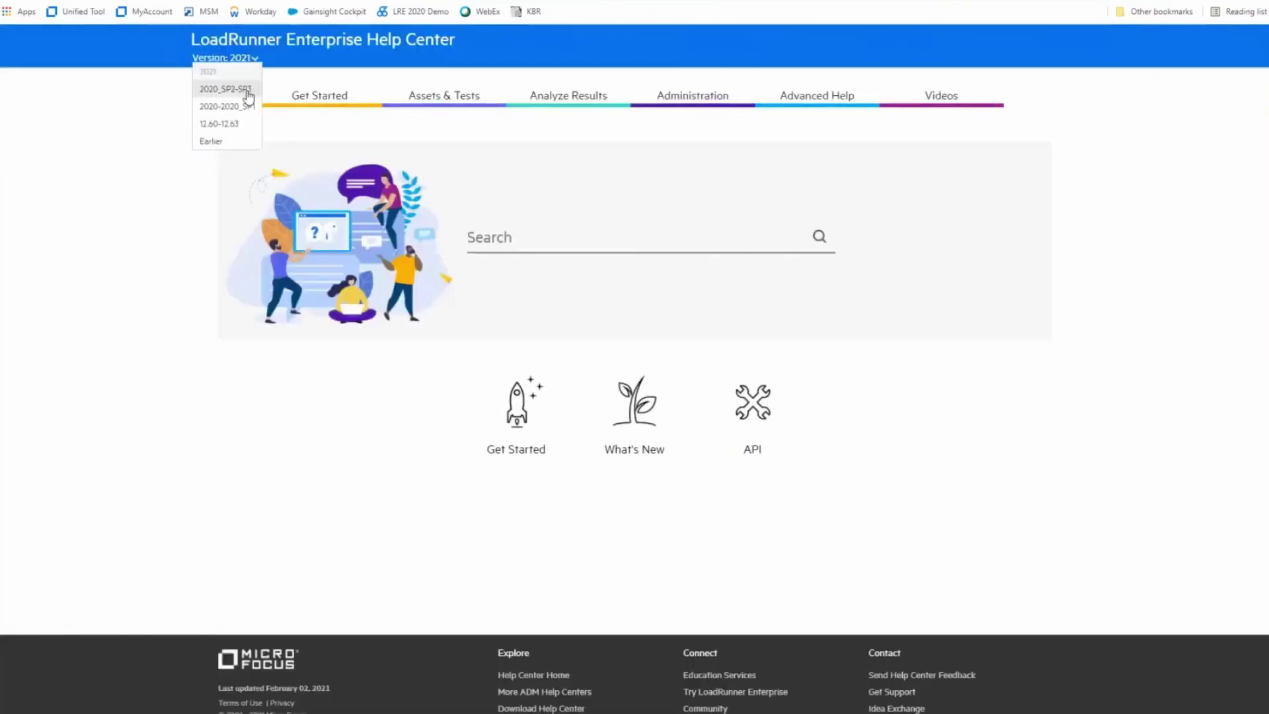
pyautogui.click(248, 96)
# - Open the What's New topic under Get Started, skim the 2020 SP3 features and enhancements, and return to the page's beginning
pyautogui.moveTo(317, 134)
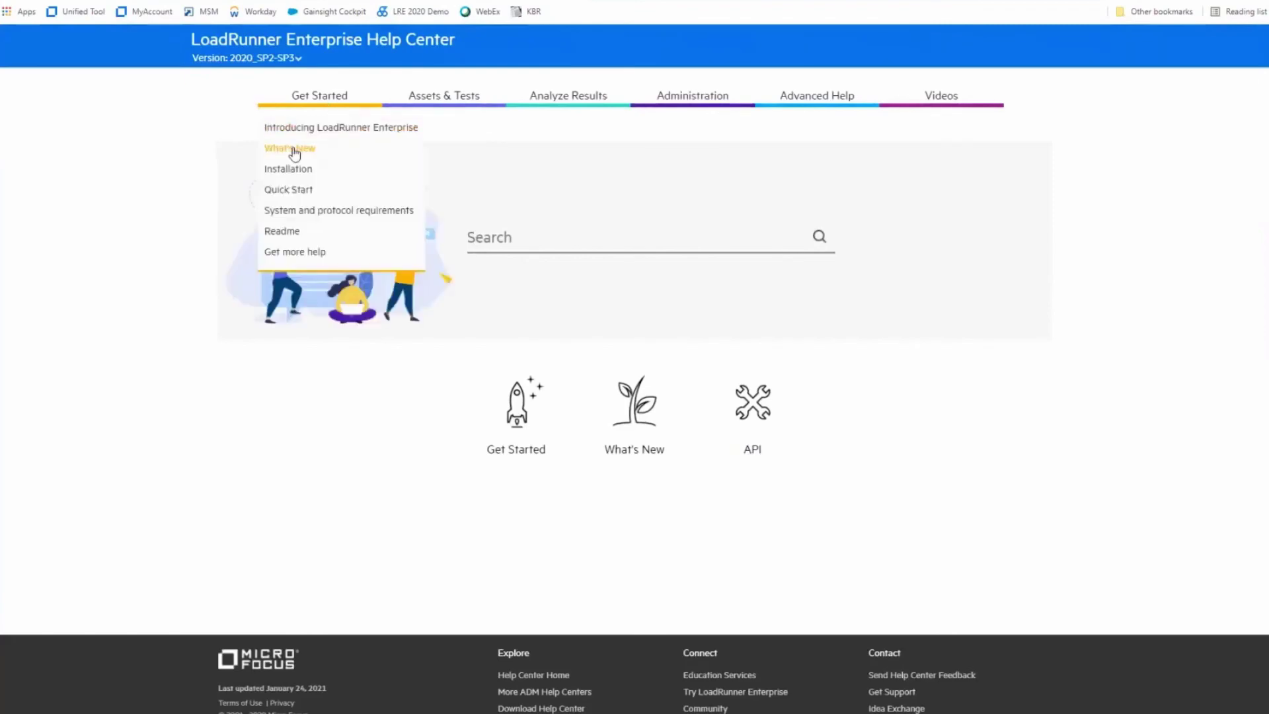
pyautogui.click(294, 152)
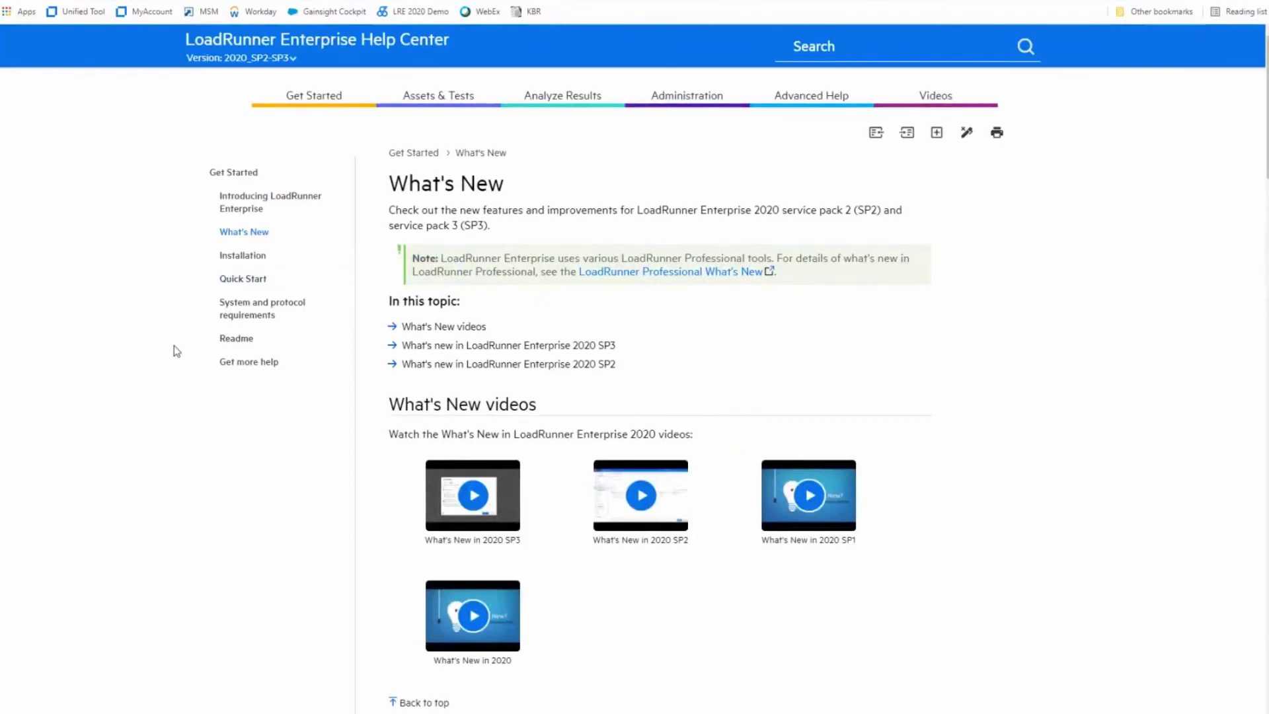
pyautogui.scroll(-3, 202, 390)
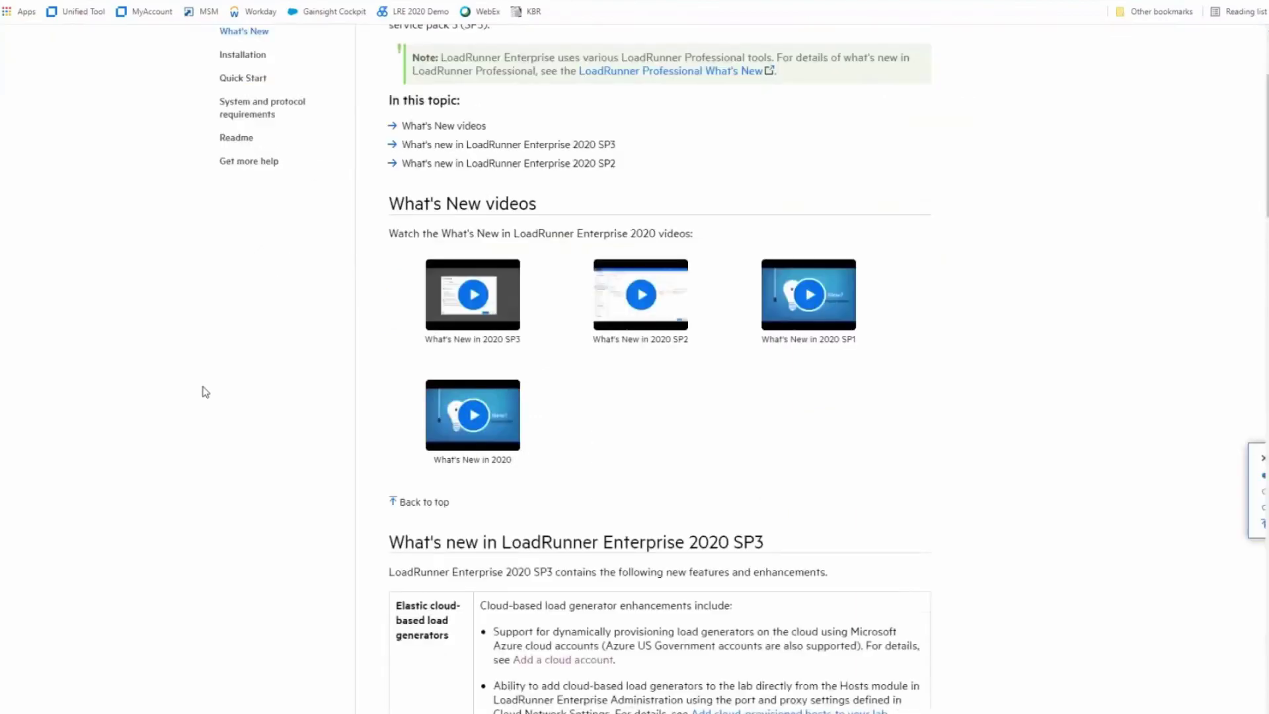
pyautogui.scroll(-5, 202, 383)
pyautogui.scroll(-11, 207, 372)
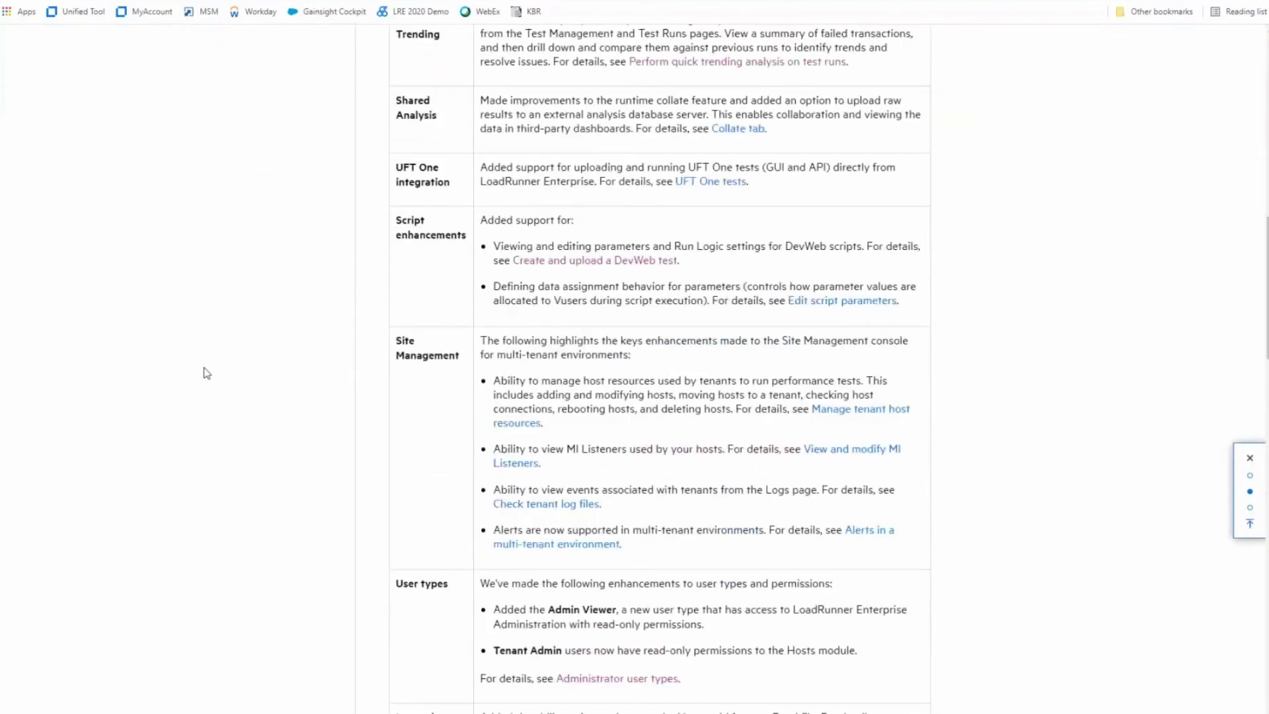
pyautogui.scroll(8, 205, 377)
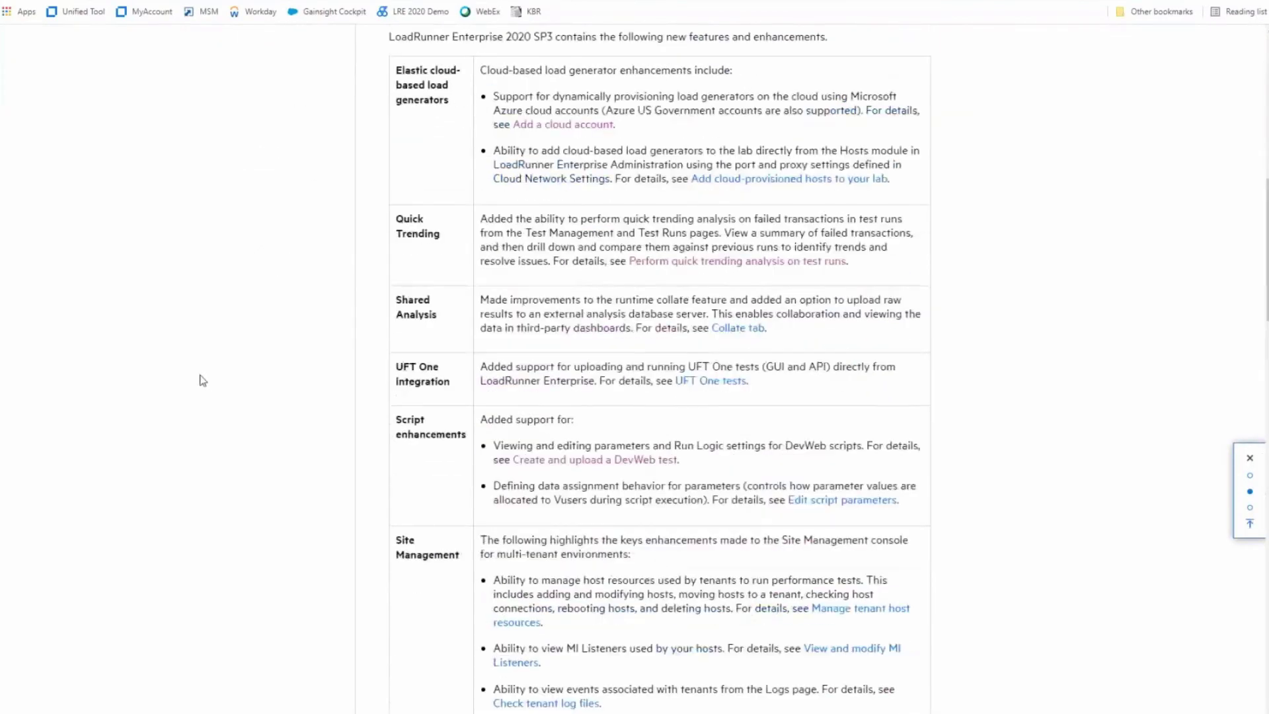
pyautogui.scroll(8, 202, 380)
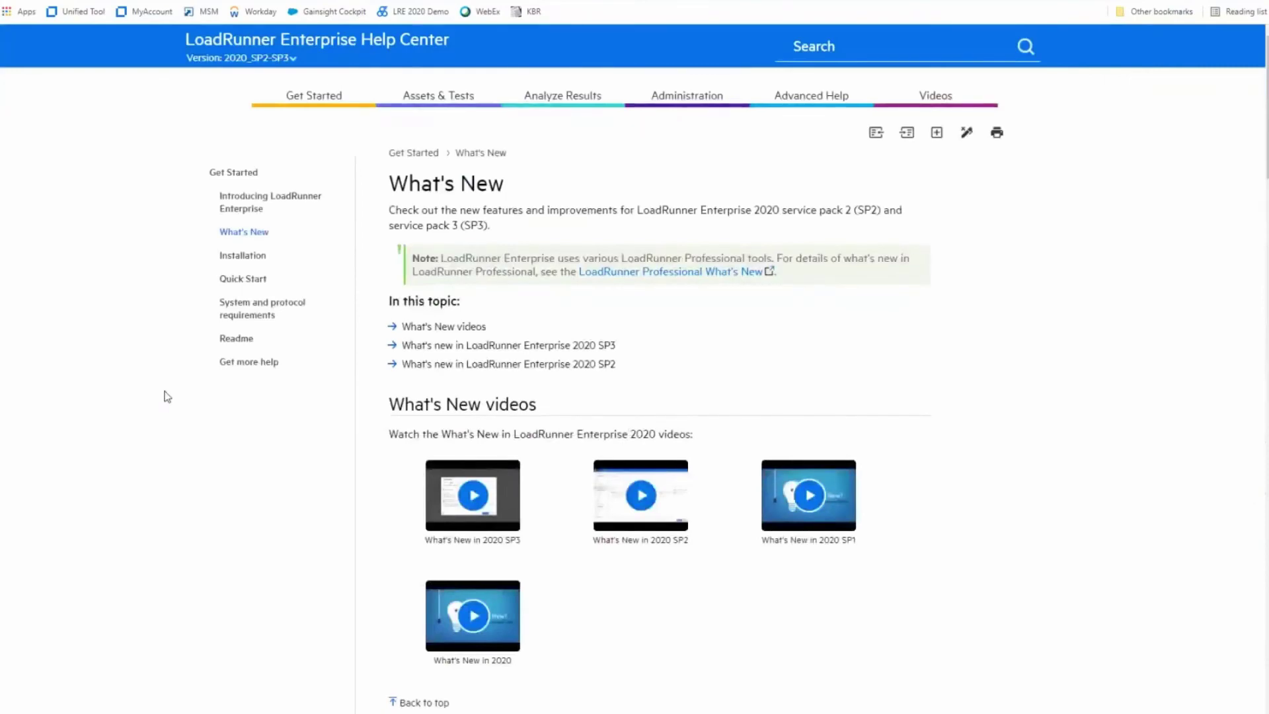